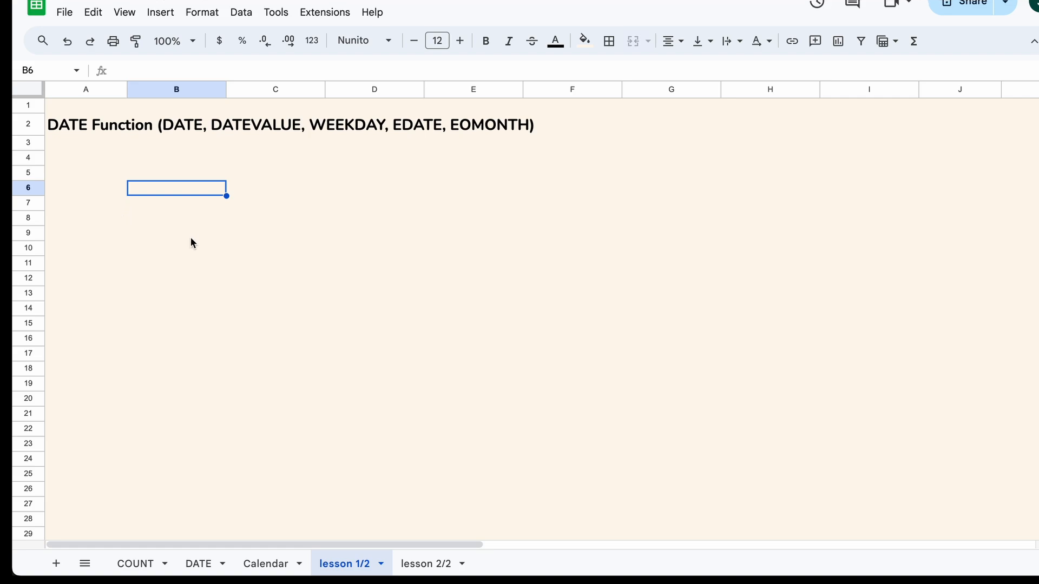
# Enter the Month header with January to December in B6:B18, and a Month Num header in C6.
pyautogui.press('Return')
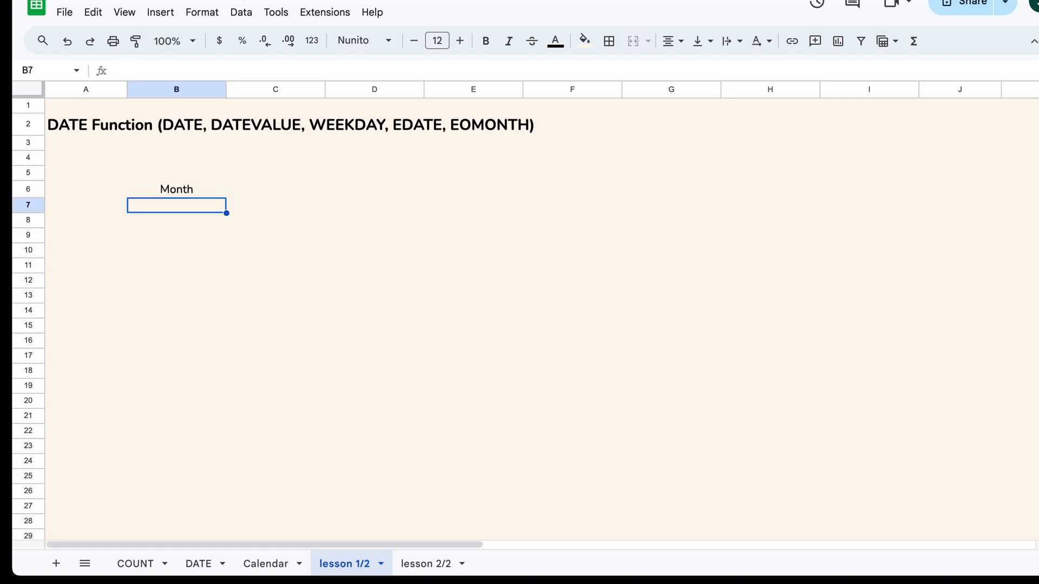
pyautogui.write('January')
pyautogui.press('Return')
pyautogui.write('Februa')
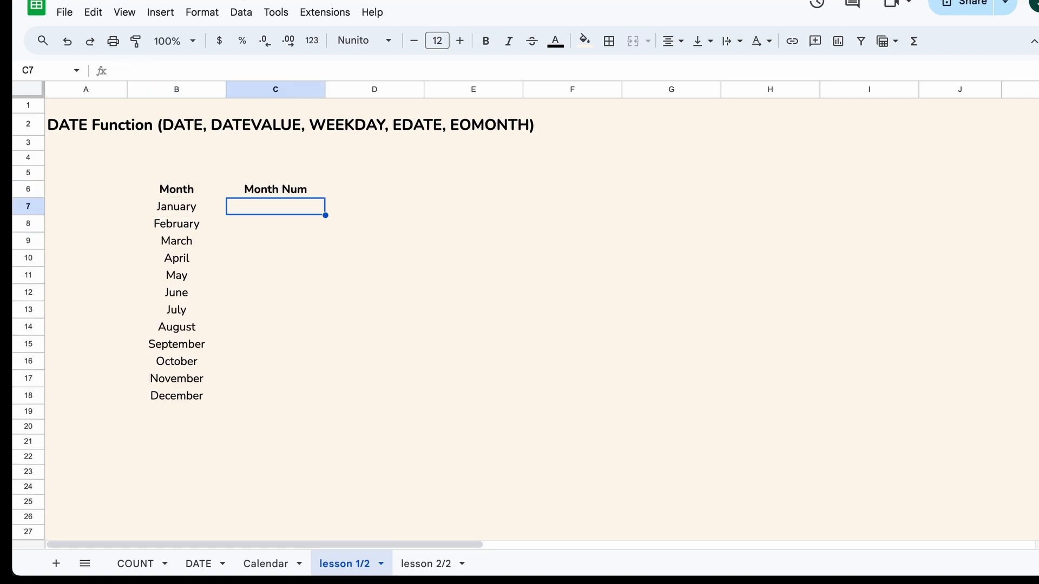
# Number the months 1 to 12 in C7:C18 and give all the numbers regular, non-bold formatting.
pyautogui.write('1')
pyautogui.press('Return')
pyautogui.write('2')
pyautogui.press('Return')
pyautogui.write('3')
pyautogui.press('Return')
pyautogui.write('4')
pyautogui.press('Return')
pyautogui.write('5')
pyautogui.press('Return')
pyautogui.write('6')
pyautogui.press('Return')
pyautogui.write('7')
pyautogui.press('Return')
pyautogui.write('8')
pyautogui.press('Return')
pyautogui.write('9')
pyautogui.press('Return')
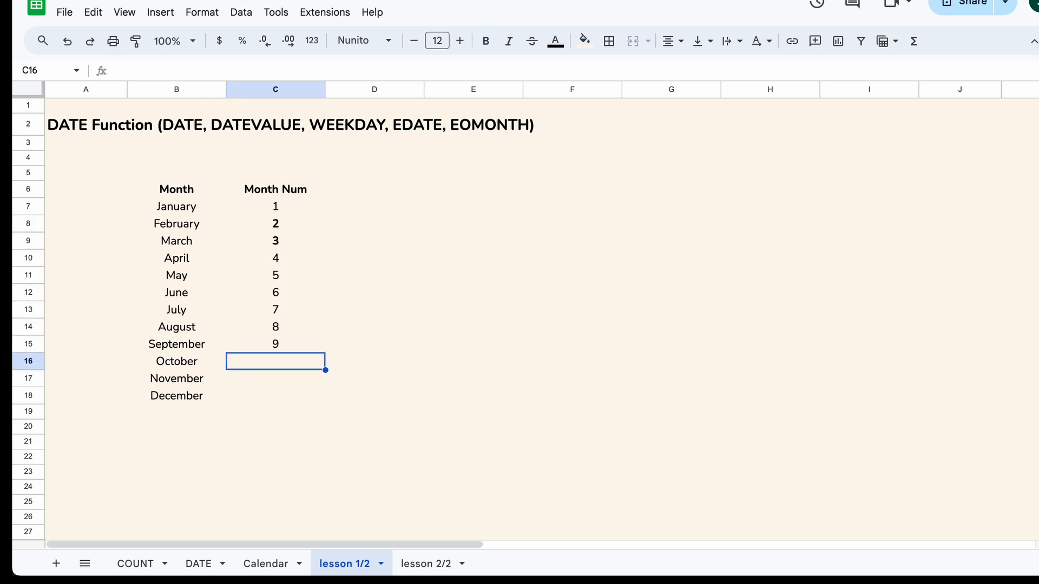
pyautogui.write('10')
pyautogui.press('Return')
pyautogui.write('11')
pyautogui.press('Return')
pyautogui.write('12')
pyautogui.press('Return')
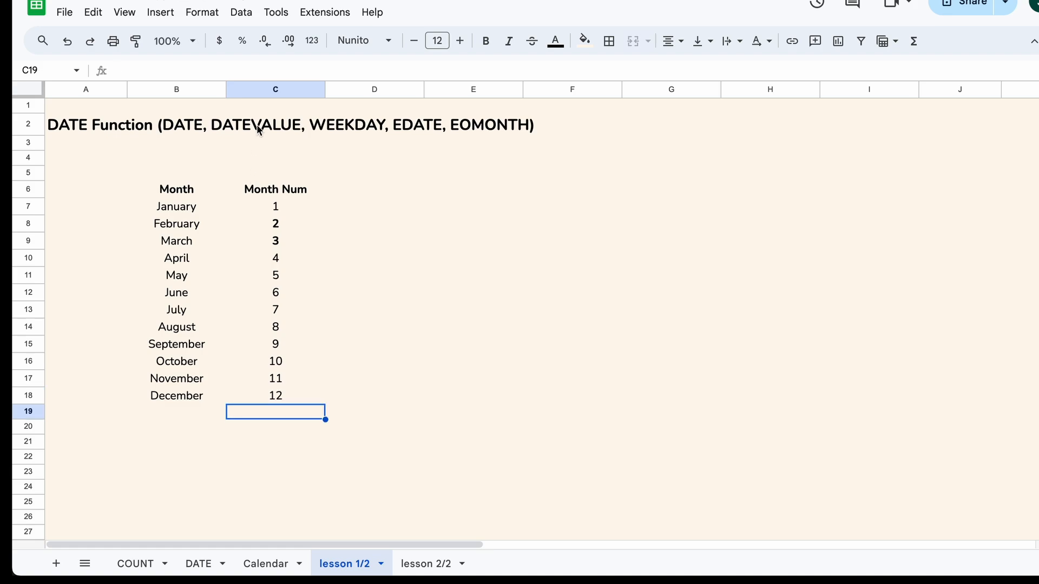
pyautogui.moveTo(277, 208); pyautogui.dragTo(281, 312)
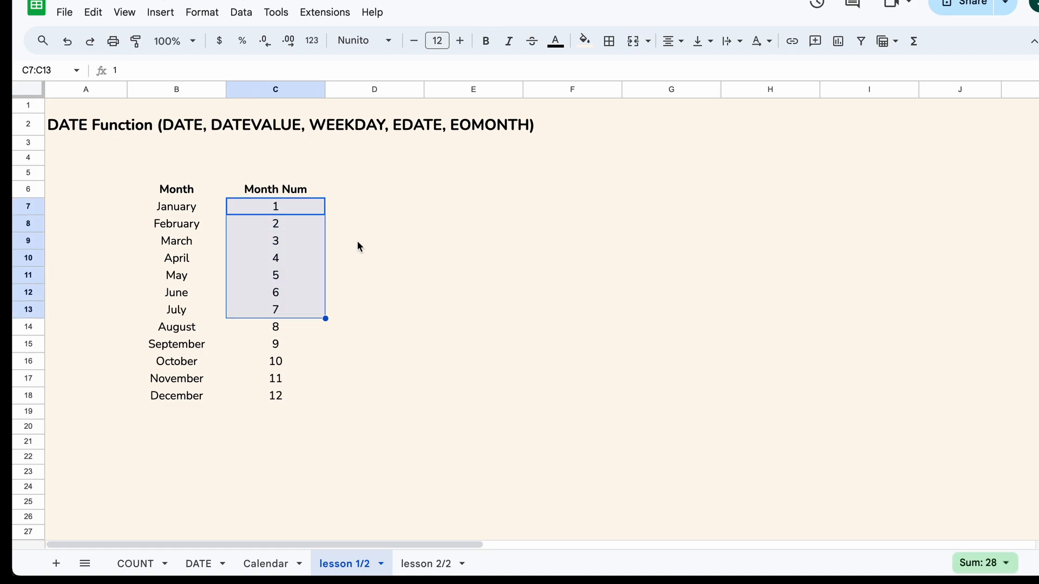
# Enter the date 15 August 2024 in cell E6.
pyautogui.click(433, 190)
pyautogui.write('15 August 2024')
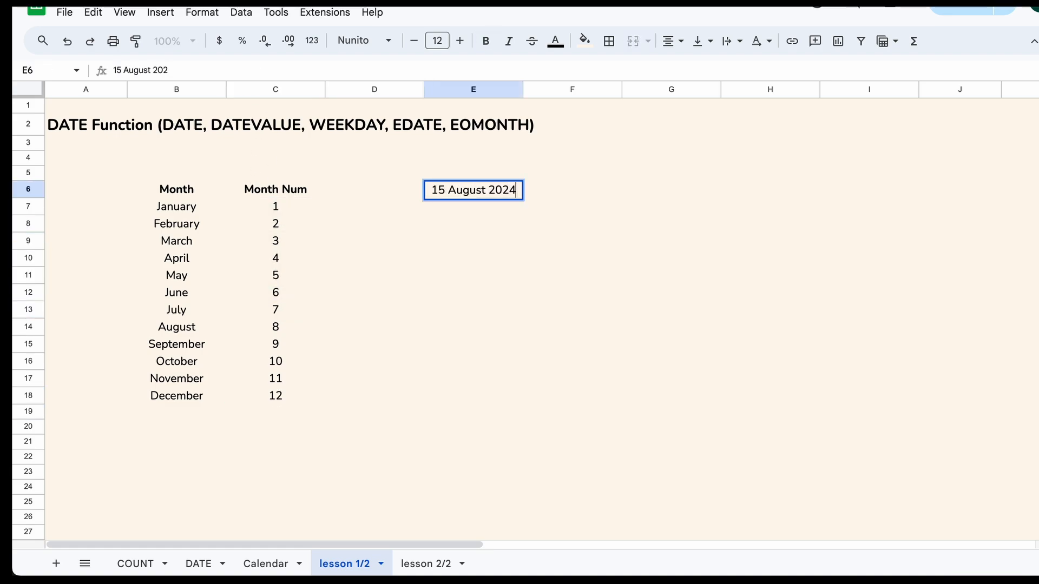
pyautogui.press('Return')
# Extract the month number of the date in E6 into F6 with the MONTH function, bold it, and compare it with August's row.
pyautogui.click(572, 190)
pyautogui.write('=MONTH(')
pyautogui.press('Left')
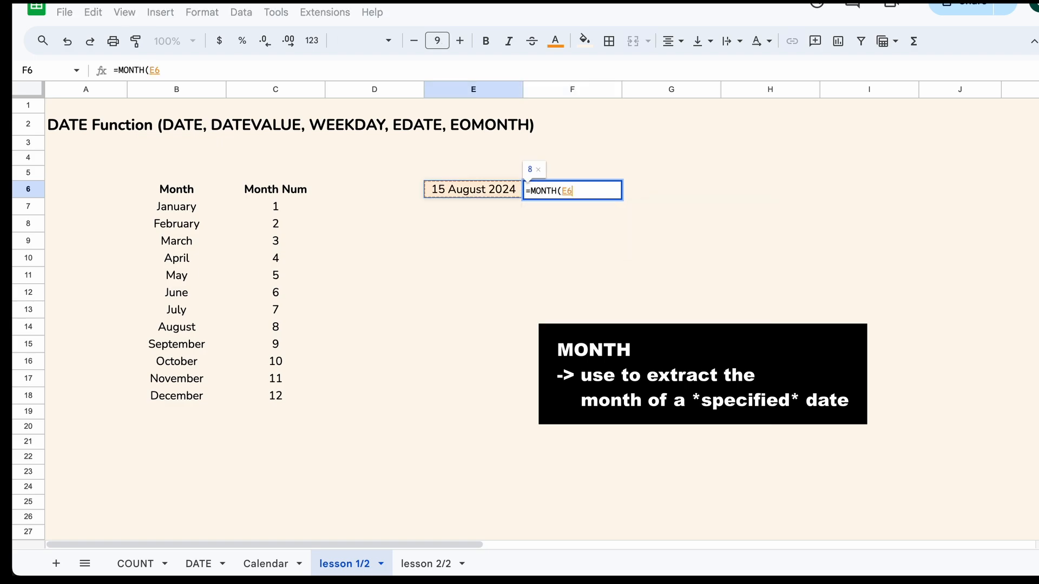
pyautogui.press('Return')
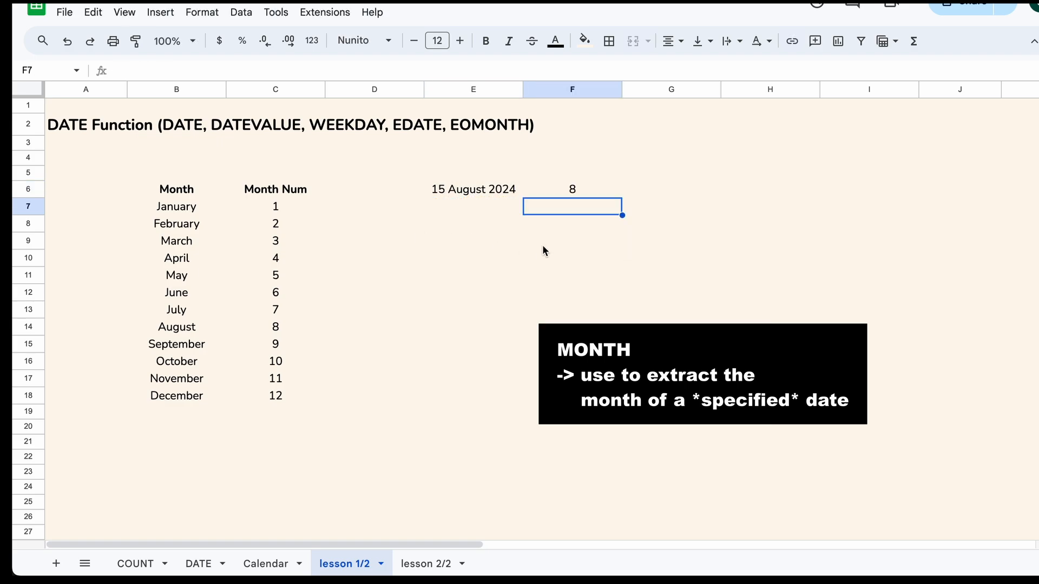
pyautogui.click(605, 189)
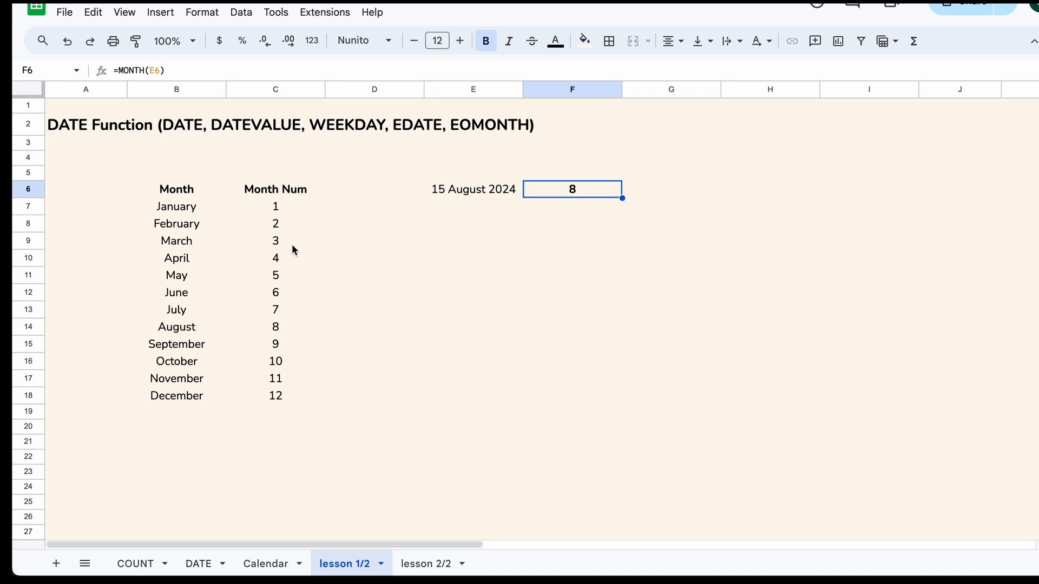
pyautogui.moveTo(277, 330); pyautogui.dragTo(213, 330)
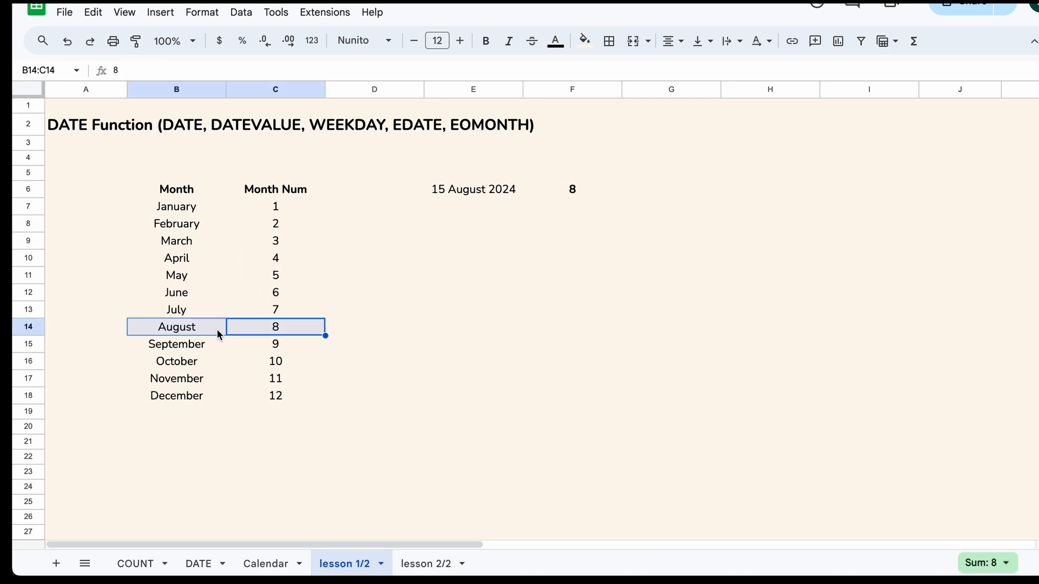
# Clear the sample date and month formula in E6:F6 and label F6 as DATE.
pyautogui.click(579, 189)
pyautogui.click(506, 192)
pyautogui.moveTo(592, 190); pyautogui.dragTo(476, 190)
pyautogui.press('Delete')
pyautogui.write('DATE')
pyautogui.press('Return')
pyautogui.click(572, 190)
# Build a date in E6 with the formula =DATE(2024,6,25).
pyautogui.click(473, 190)
pyautogui.write('=date')
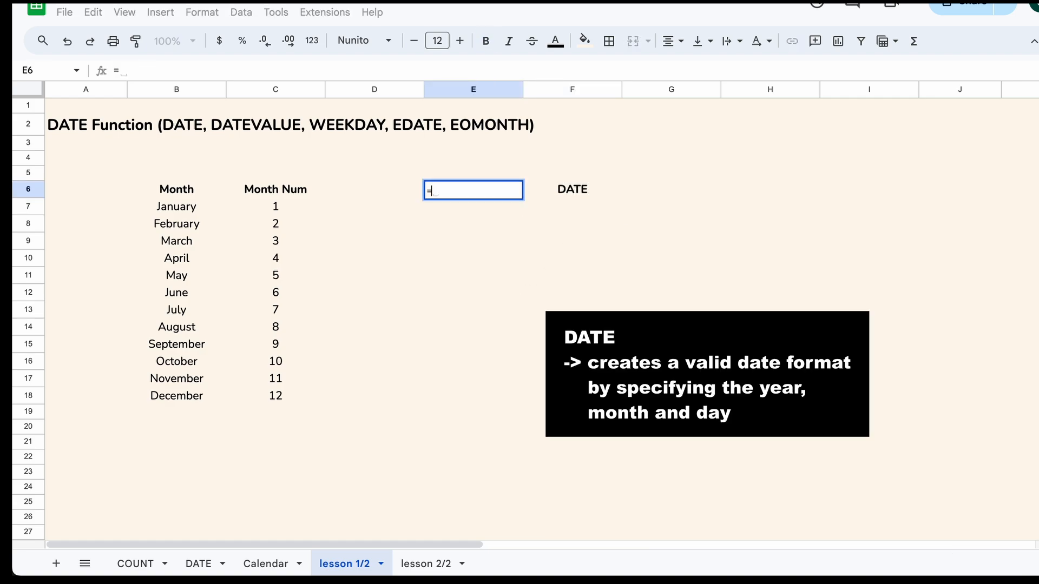
pyautogui.press('BackSpace')
pyautogui.press('BackSpace')
pyautogui.press('BackSpace')
pyautogui.press('BackSpace')
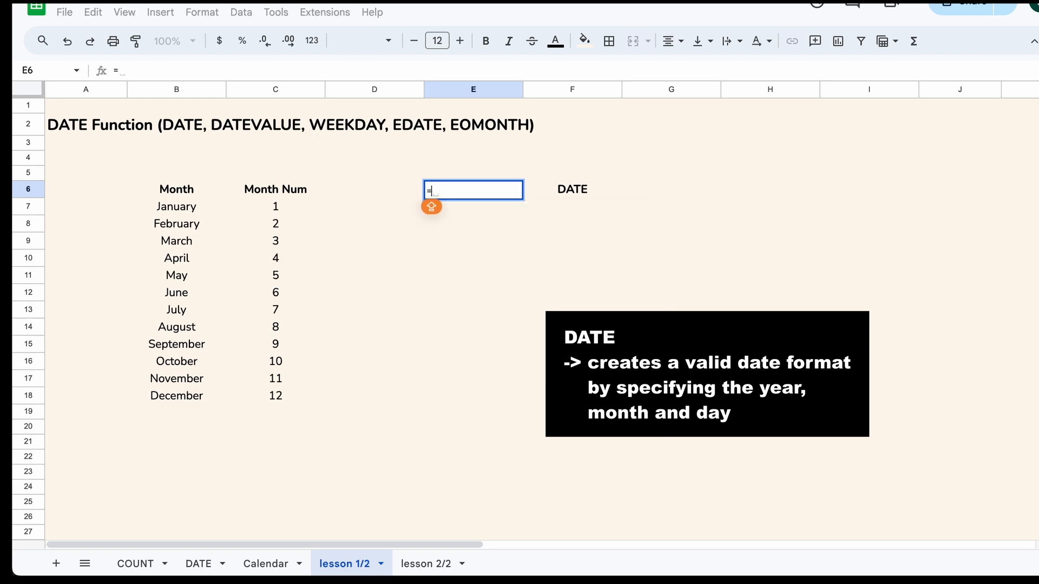
pyautogui.write('DATE(')
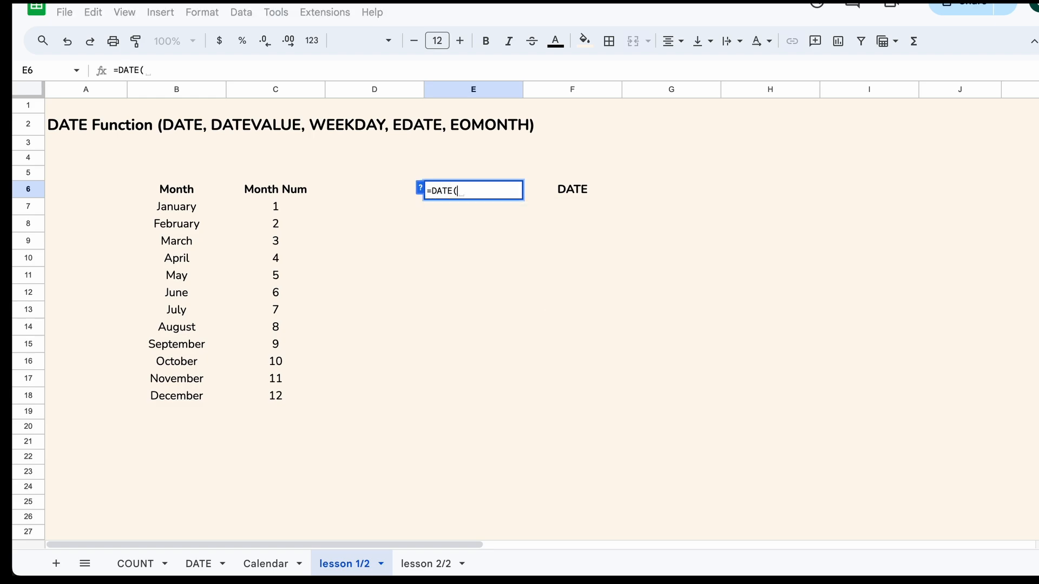
pyautogui.press('BackSpace')
pyautogui.write('(')
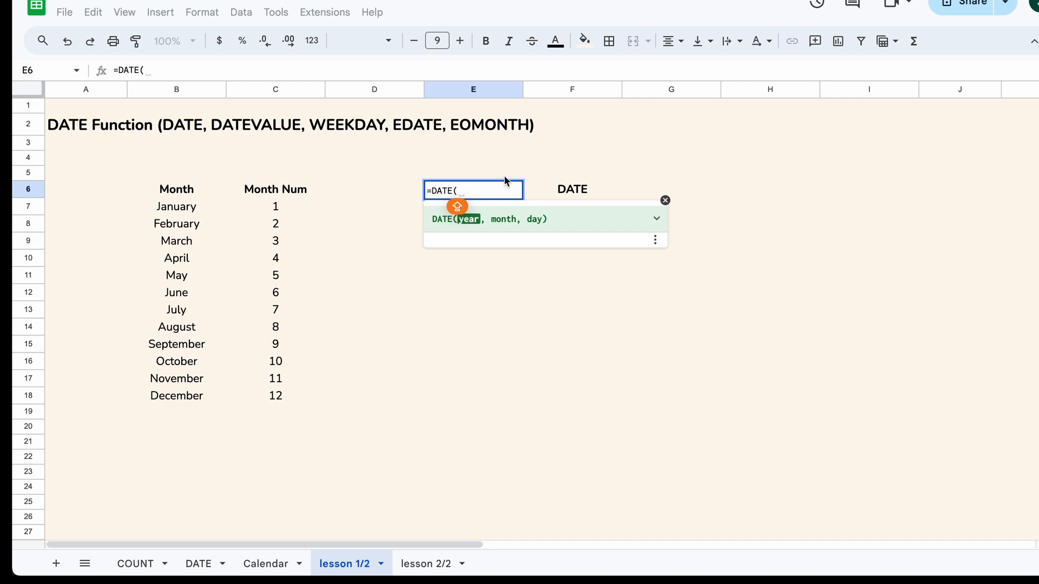
pyautogui.write('2024,')
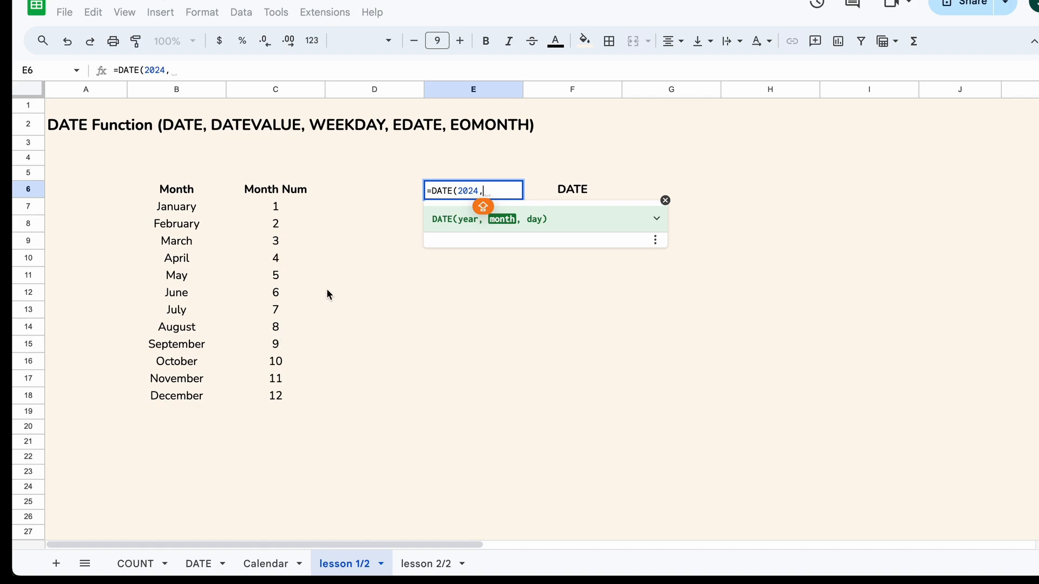
pyautogui.write('6,')
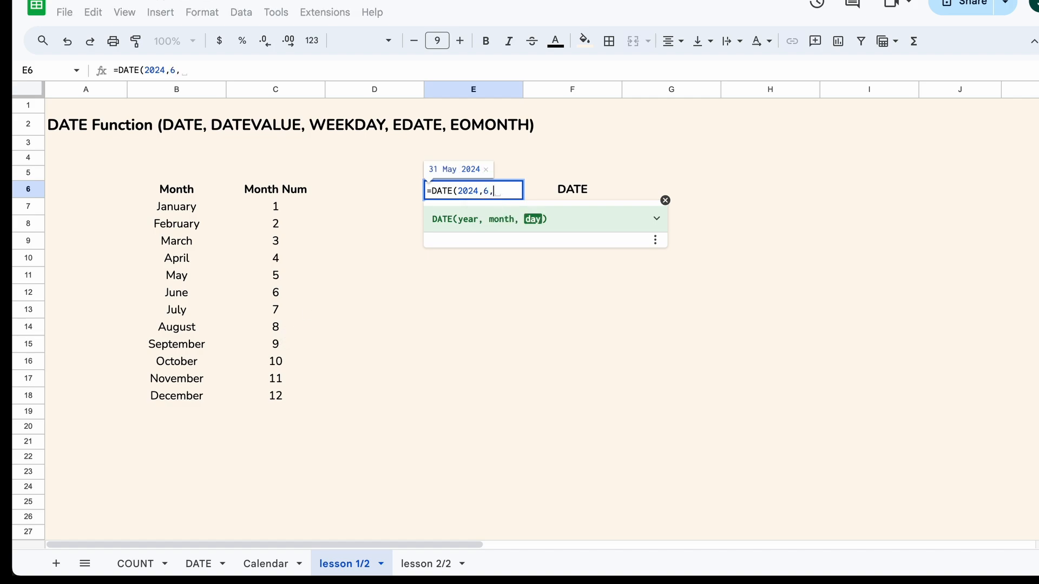
pyautogui.write('25)')
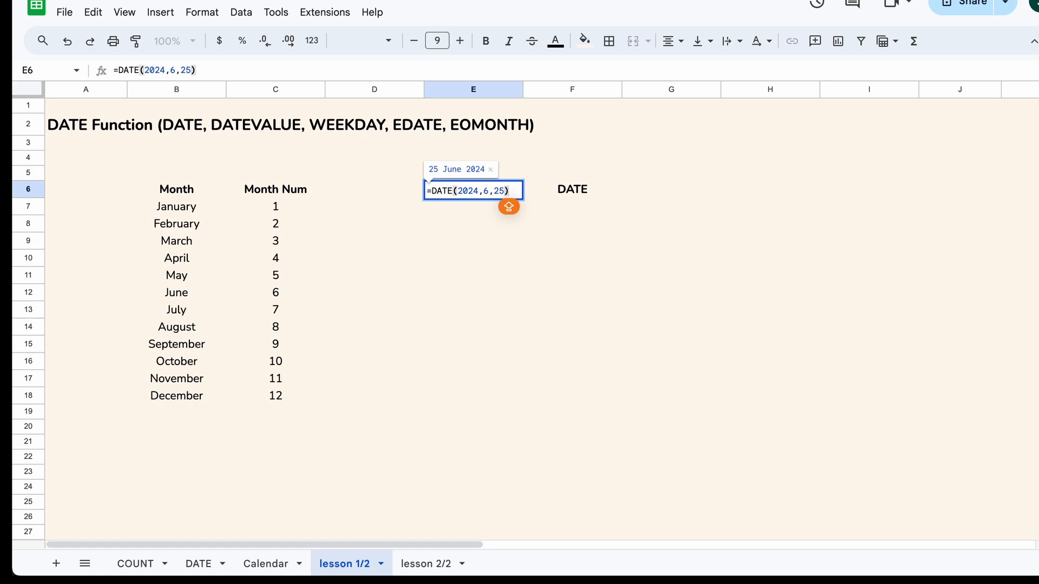
pyautogui.press('Return')
pyautogui.click(507, 189)
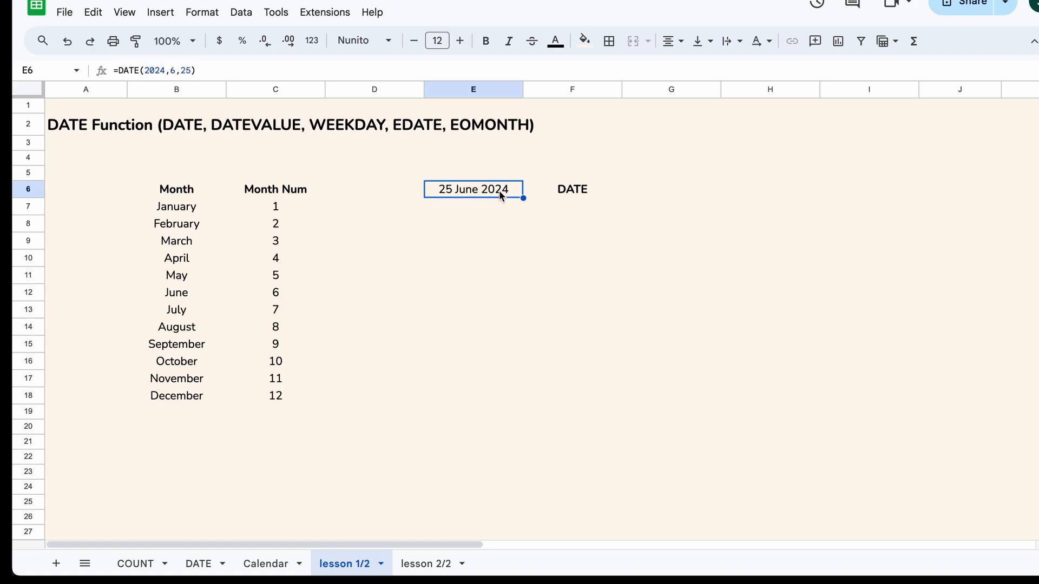
# Try replacing the month argument of the DATE formula in E6 with the unquoted word JUNE.
pyautogui.doubleClick(497, 190)
pyautogui.click(489, 192)
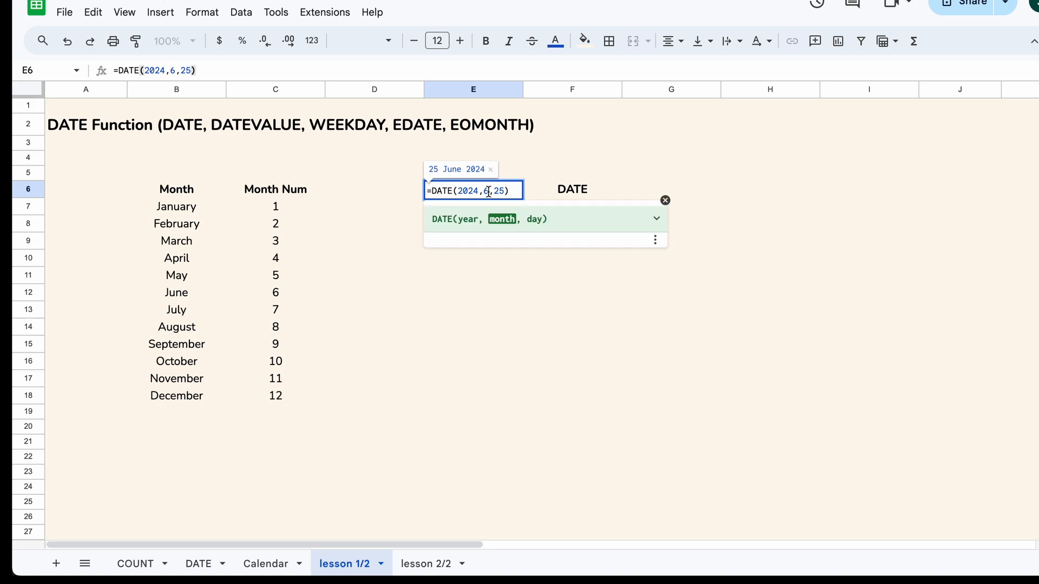
pyautogui.press('BackSpace')
pyautogui.write('JUNE')
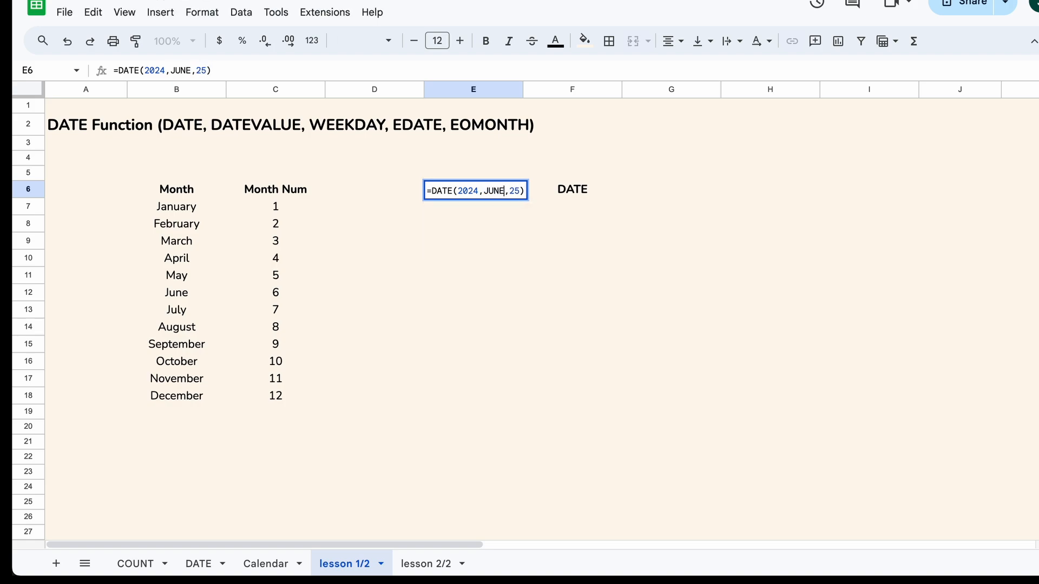
pyautogui.press('Return')
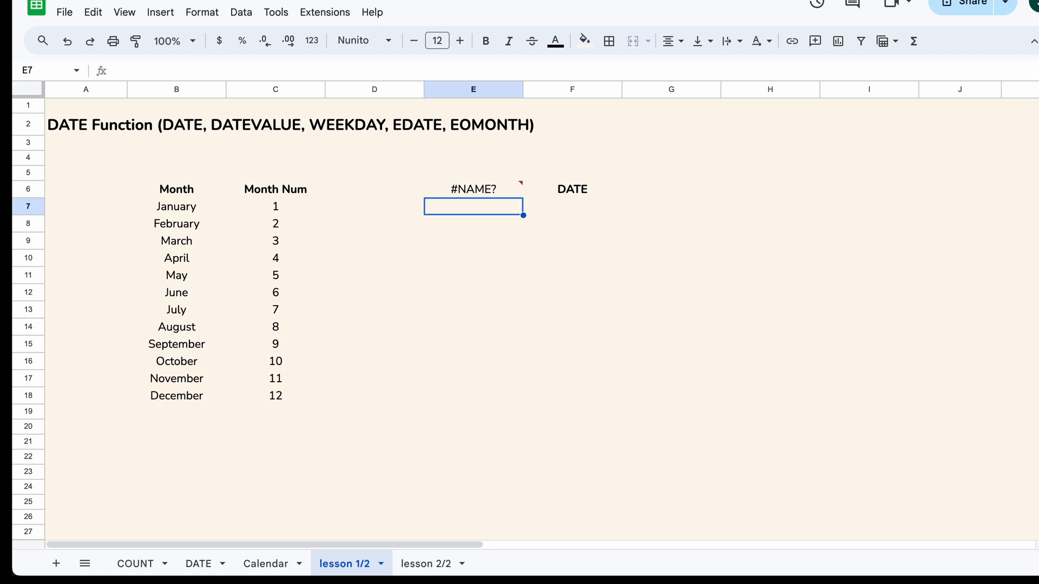
# Try the quoted text "JUNE" as the month argument of the DATE formula in E6, and restore the month number 6.
pyautogui.click(499, 190)
pyautogui.doubleClick(498, 190)
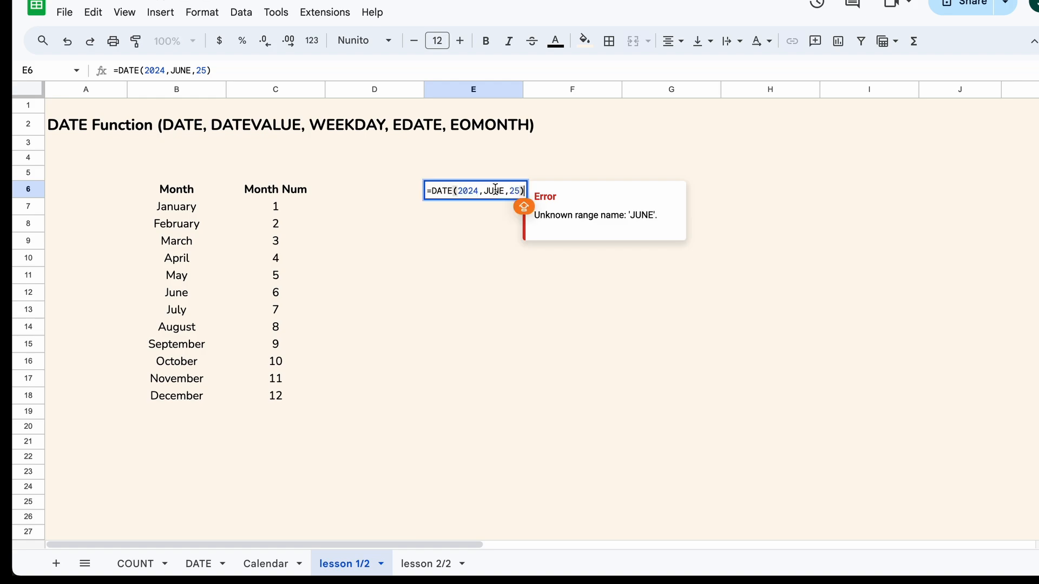
pyautogui.click(485, 190)
pyautogui.write('"')
pyautogui.press('Right')
pyautogui.press('Right')
pyautogui.press('Right')
pyautogui.write('"')
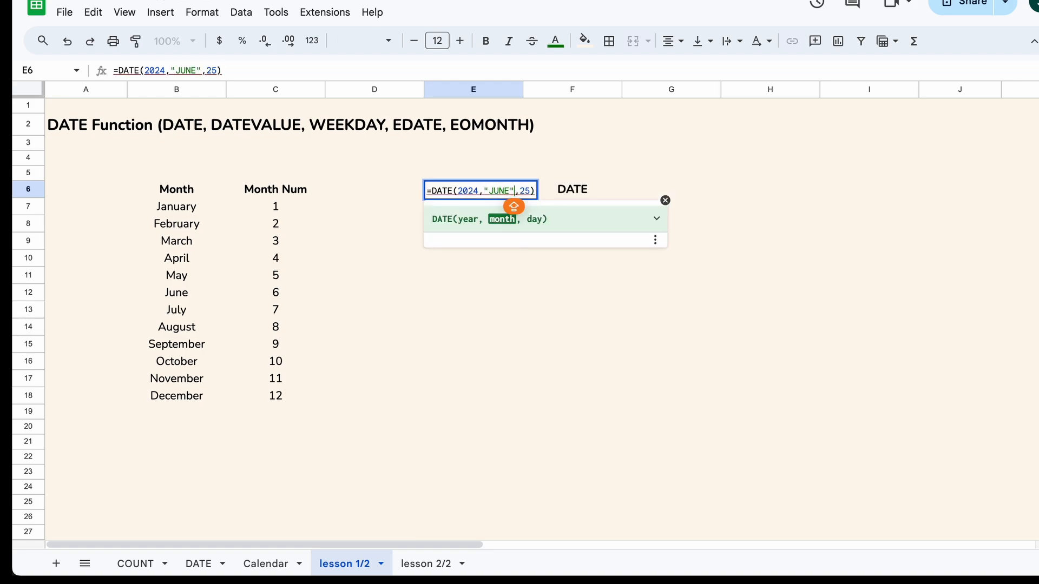
pyautogui.press('Return')
pyautogui.press('Up')
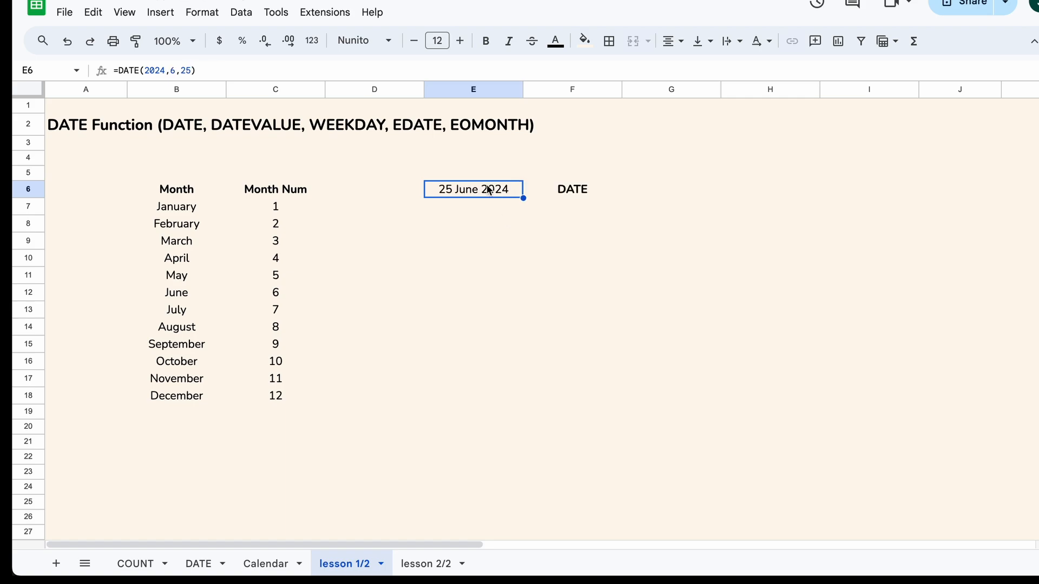
# Change the month argument of the DATE formula in E6 to 12.
pyautogui.doubleClick(501, 192)
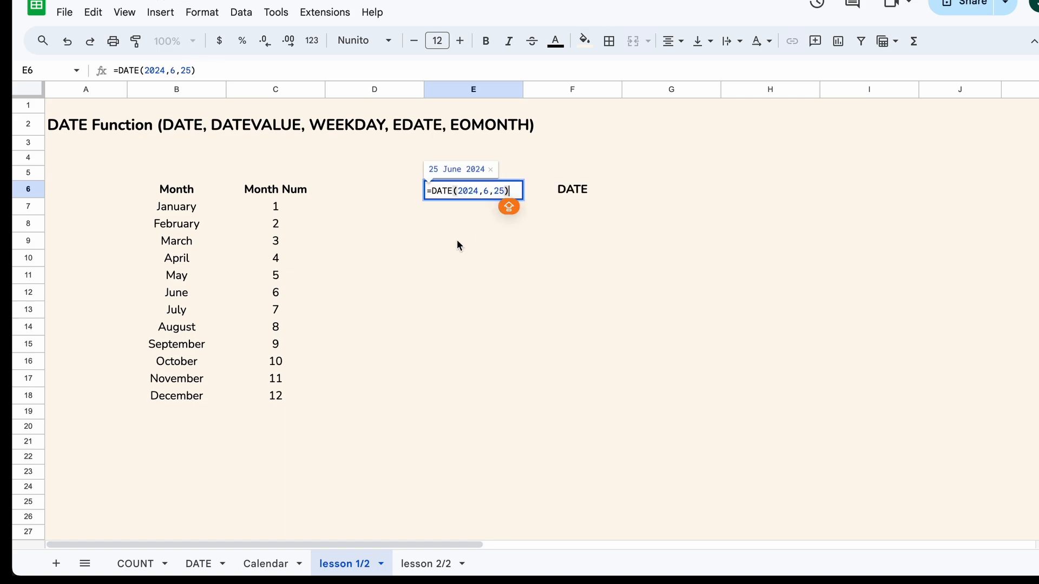
pyautogui.click(485, 191)
pyautogui.write('12')
pyautogui.press('Right')
pyautogui.press('Return')
# Add the labels YEAR, MONTH and DAY in F8:F10, all in bold.
pyautogui.press('Right')
pyautogui.press('Down')
pyautogui.write('Y')
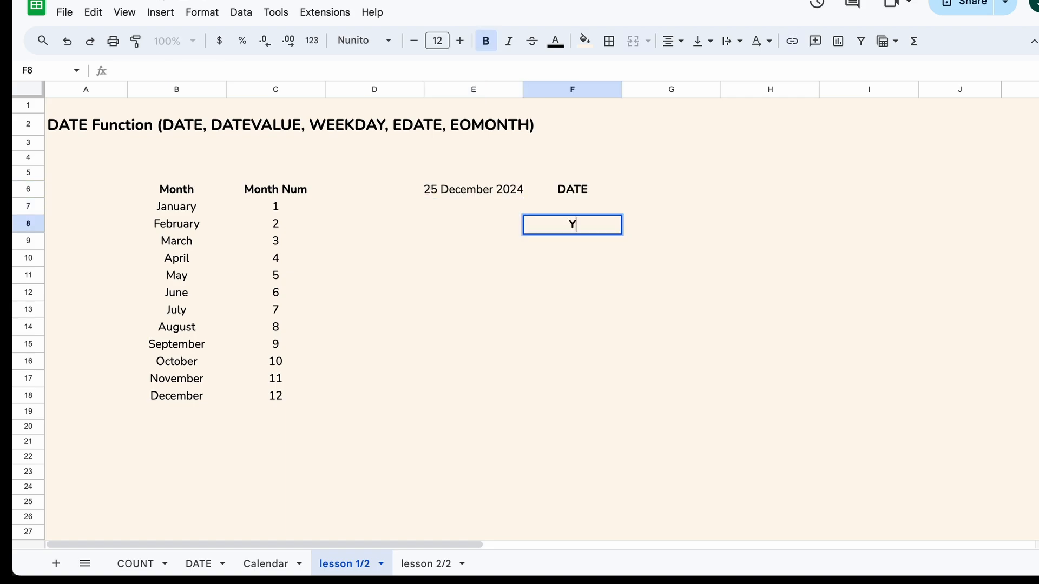
pyautogui.write('EAR')
pyautogui.press('Return')
pyautogui.write('MONTH')
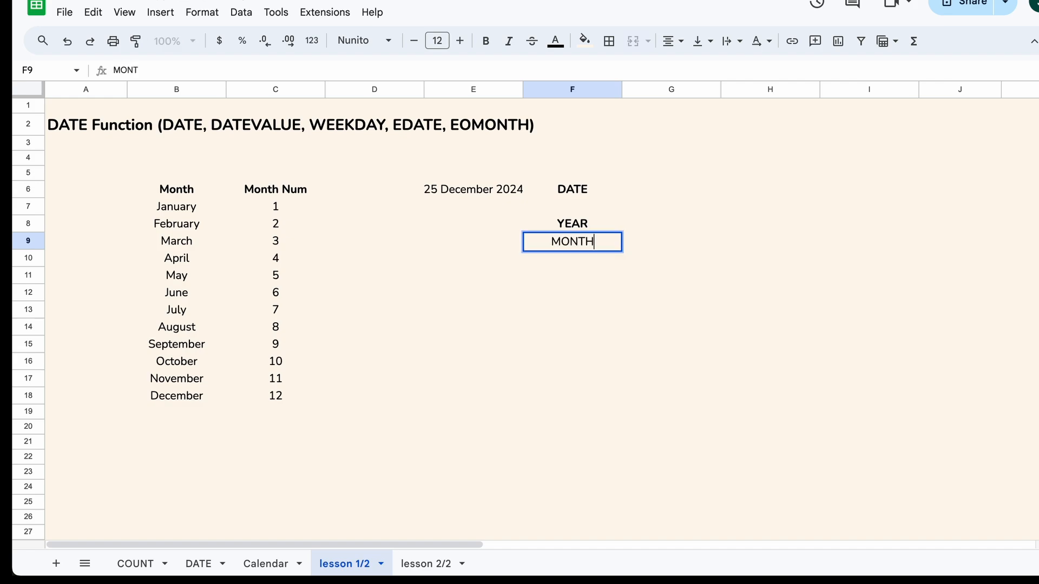
pyautogui.press('Return')
pyautogui.write('DAY')
pyautogui.press('Return')
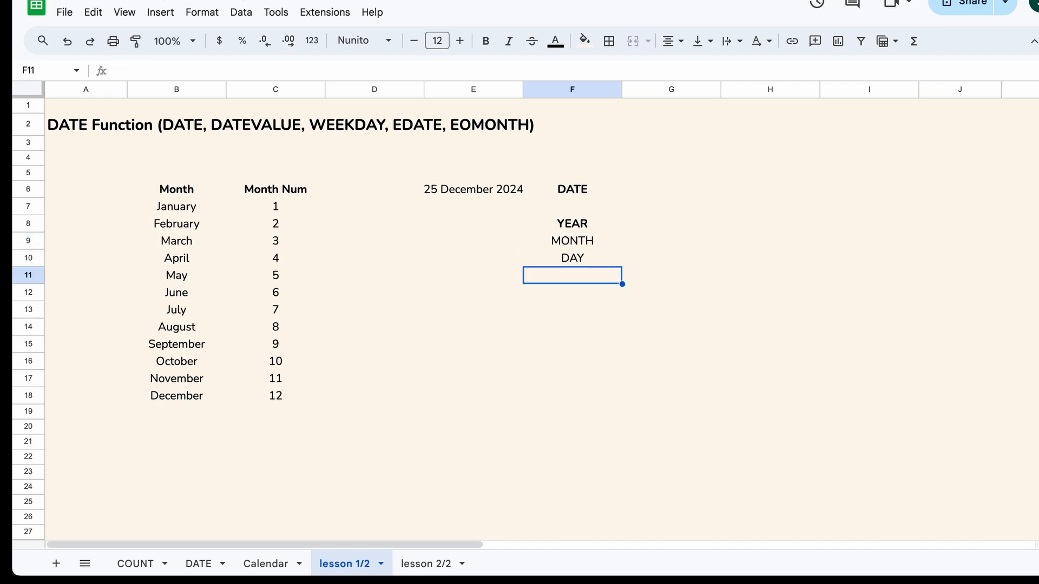
pyautogui.press('Up')
pyautogui.hotkey('shift', 'Up')
pyautogui.hotkey('ctrl', 'b')
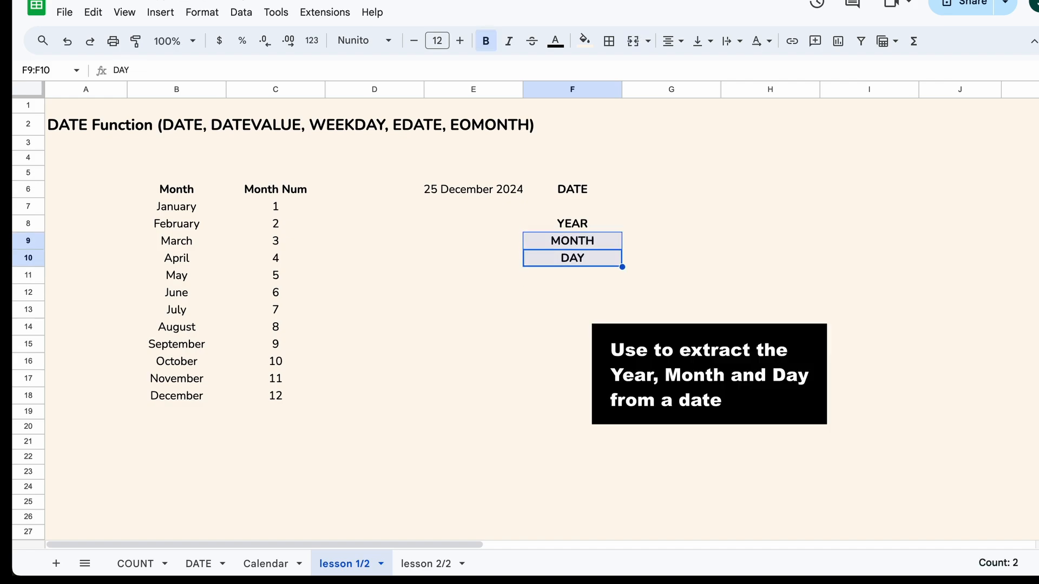
# Extract the year of the date into E8 with =YEAR(E6), in regular weight.
pyautogui.click(481, 226)
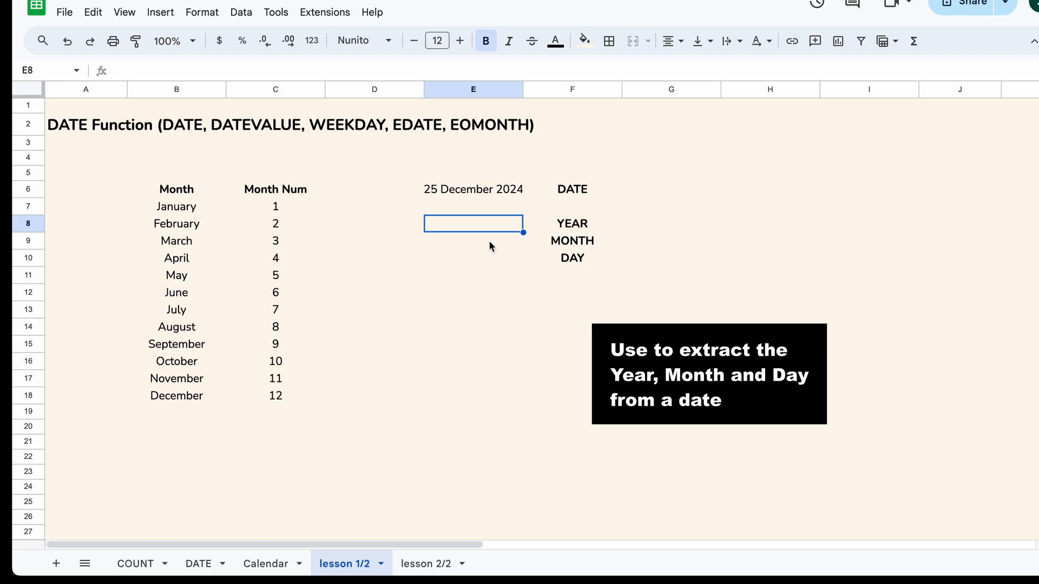
pyautogui.click(560, 223)
pyautogui.click(518, 192)
pyautogui.press('Down')
pyautogui.press('Down')
pyautogui.write('=YEAR')
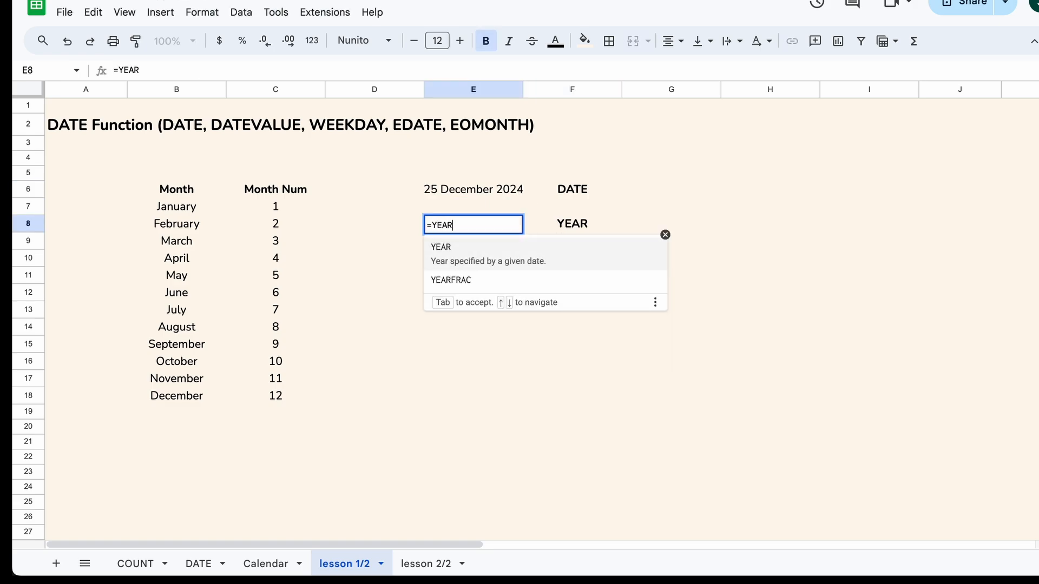
pyautogui.write('(')
pyautogui.click(490, 188)
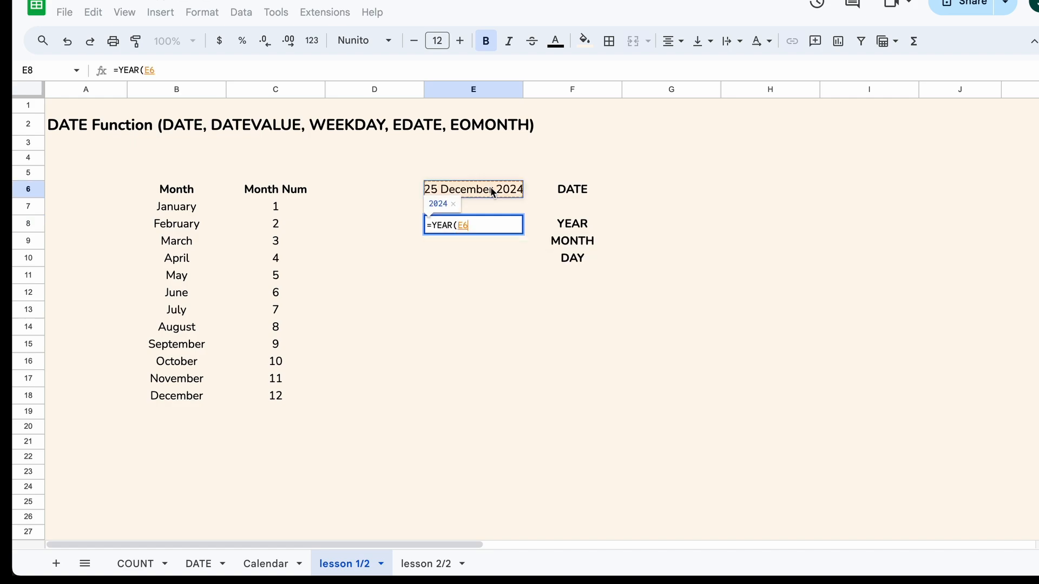
pyautogui.write(')')
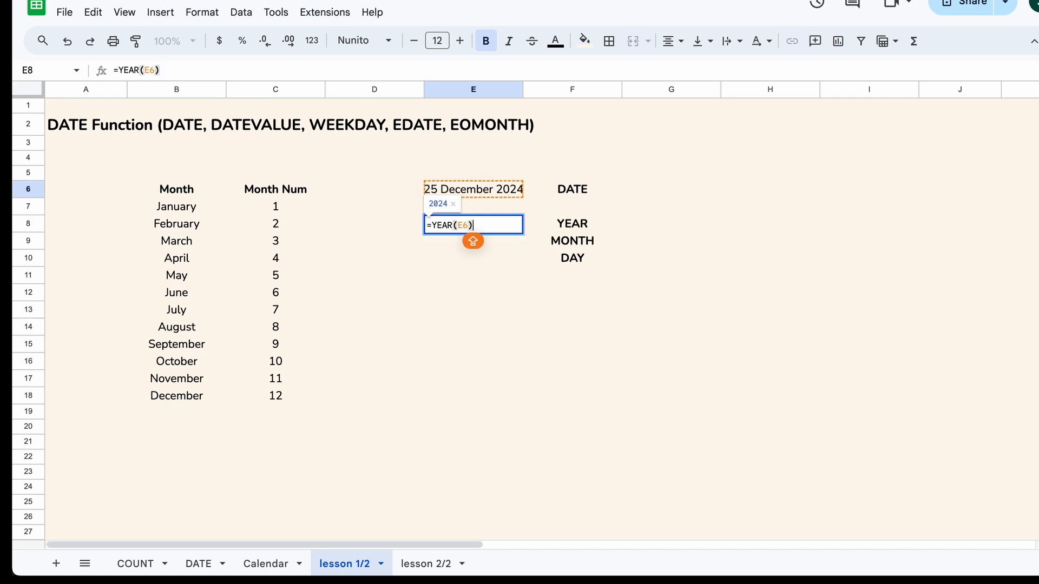
pyautogui.press('Return')
pyautogui.click(500, 230)
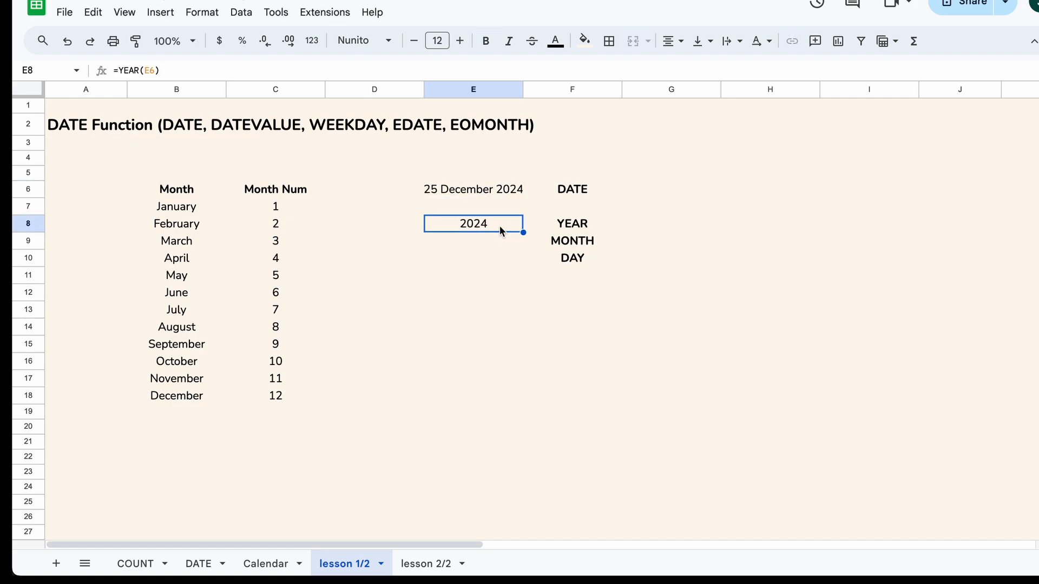
# Extract the month number of the date into E9 with =MONTH(E6), and compare it with the December row of the month table.
pyautogui.click(496, 238)
pyautogui.write('=')
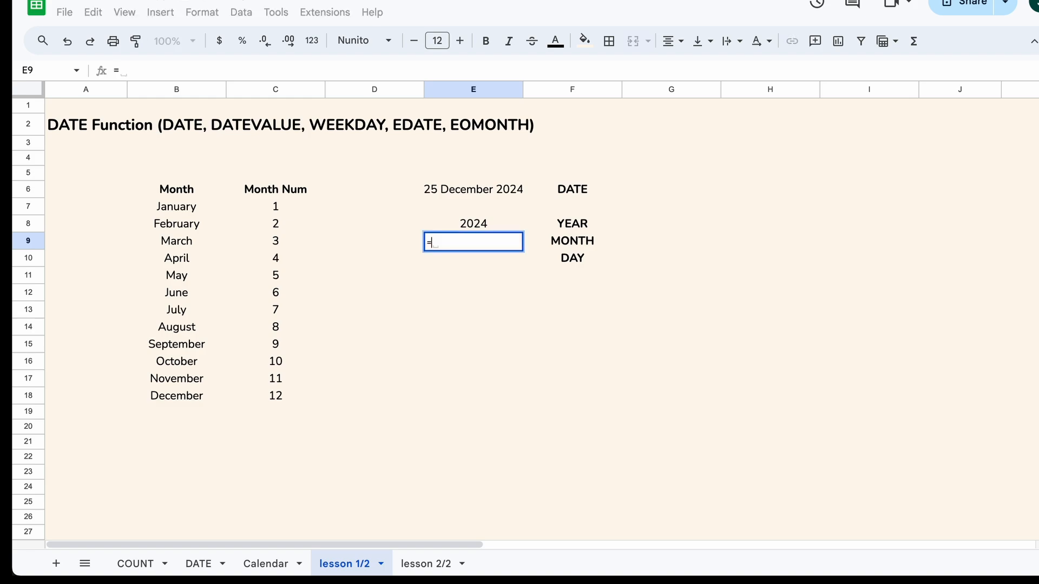
pyautogui.write('MONTH(')
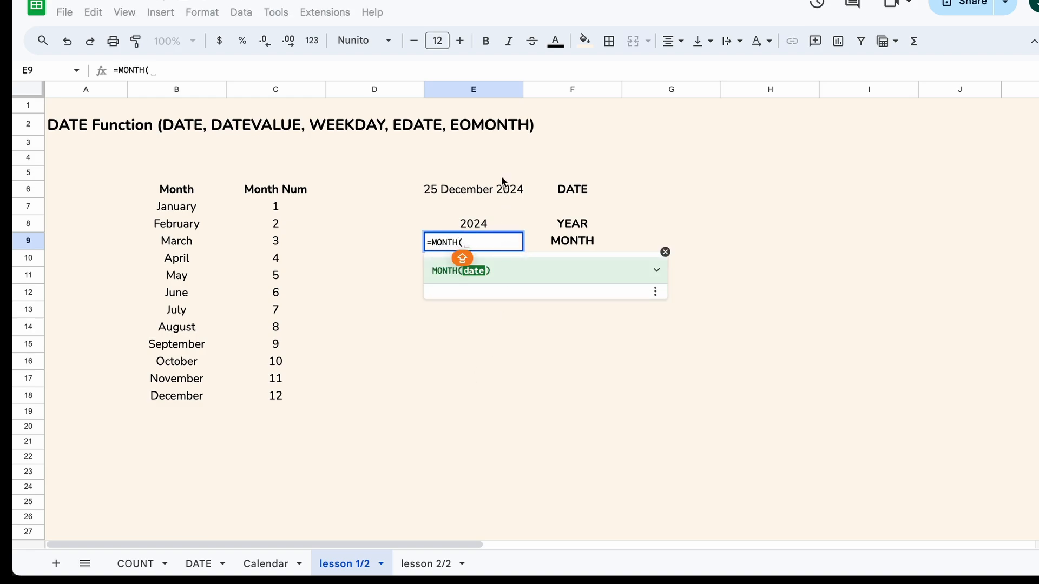
pyautogui.click(502, 190)
pyautogui.write(')')
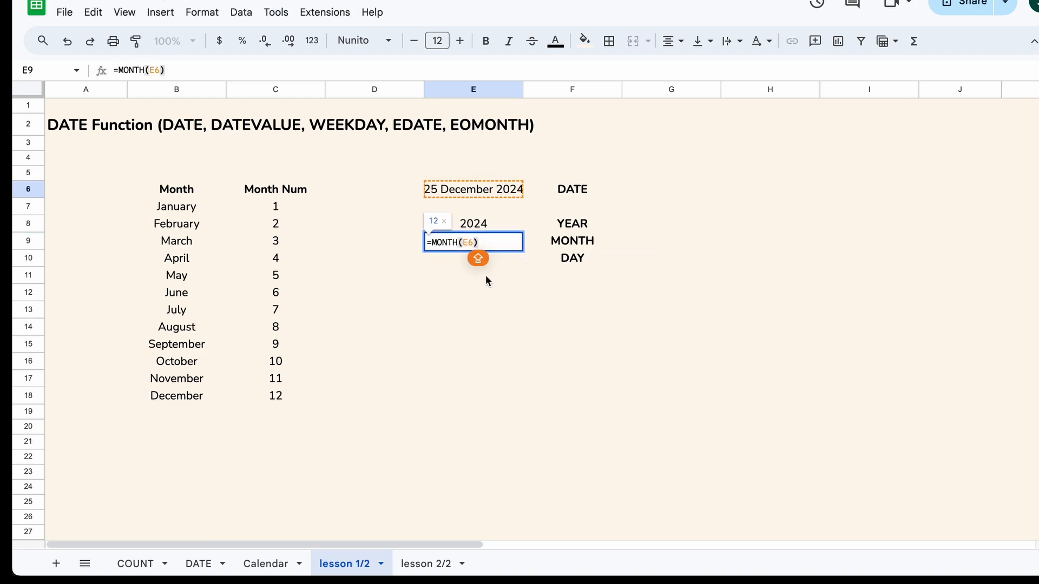
pyautogui.press('Return')
pyautogui.click(508, 240)
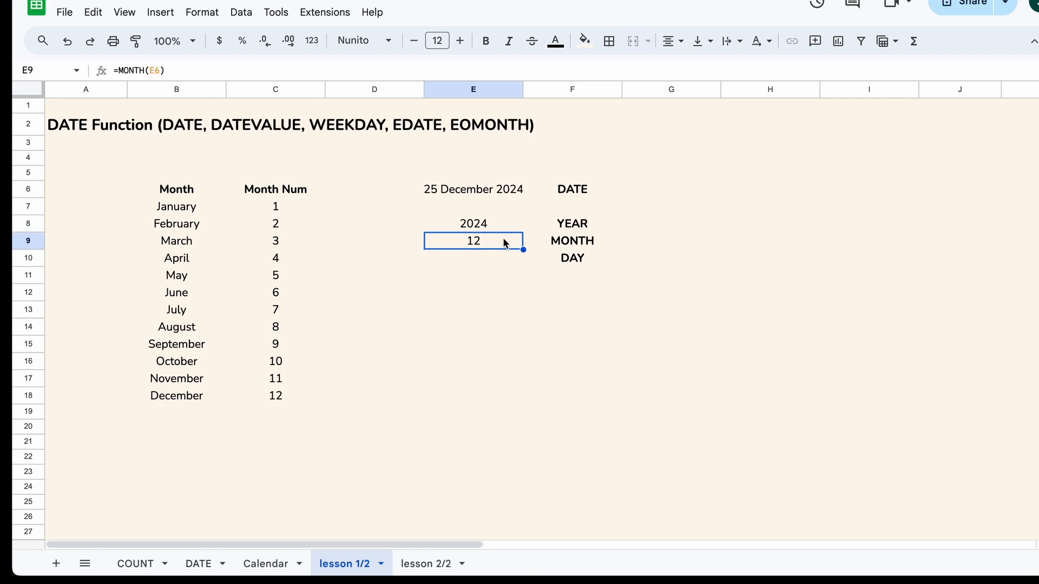
pyautogui.moveTo(274, 397); pyautogui.dragTo(178, 397)
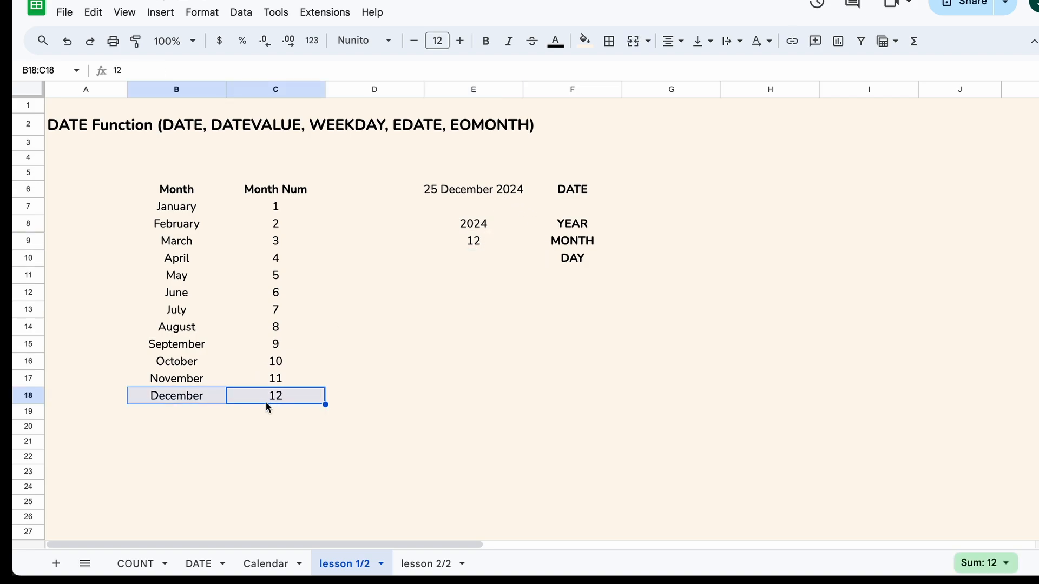
# Extract the day of the date into E10 with =DAY(E6).
pyautogui.click(482, 255)
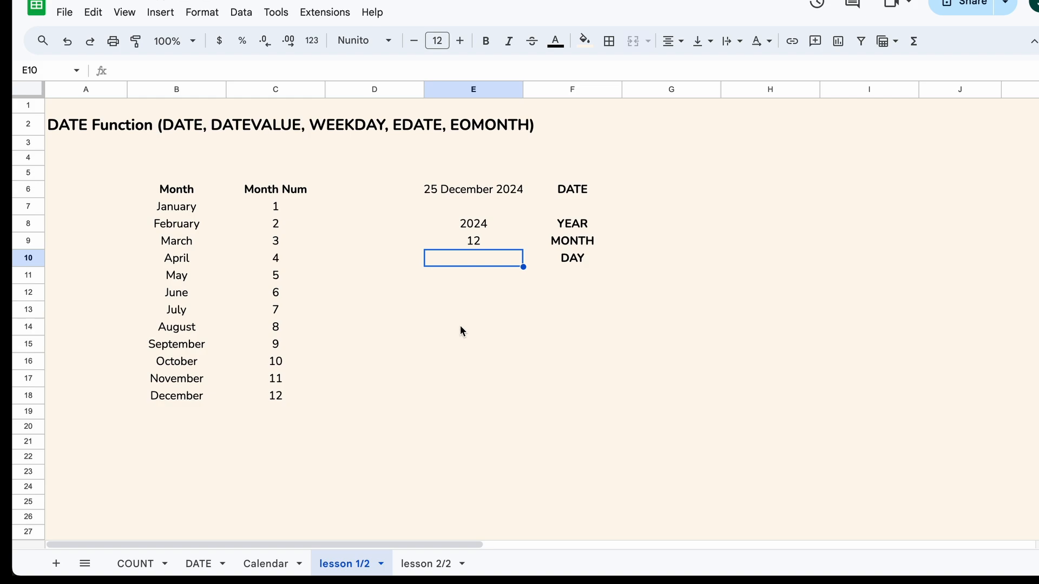
pyautogui.write('=DA')
pyautogui.press('Tab')
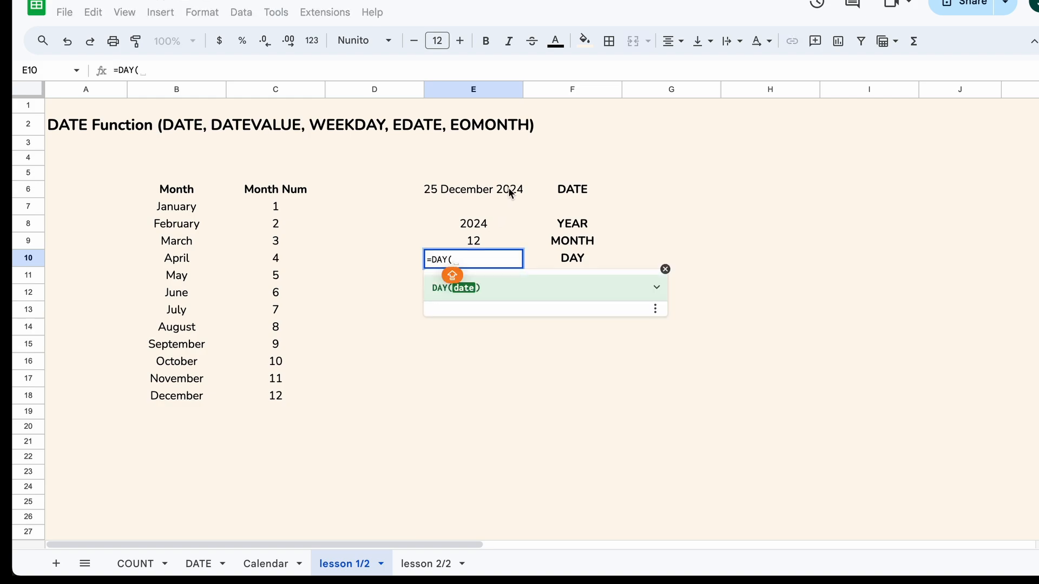
pyautogui.click(512, 194)
pyautogui.write(')')
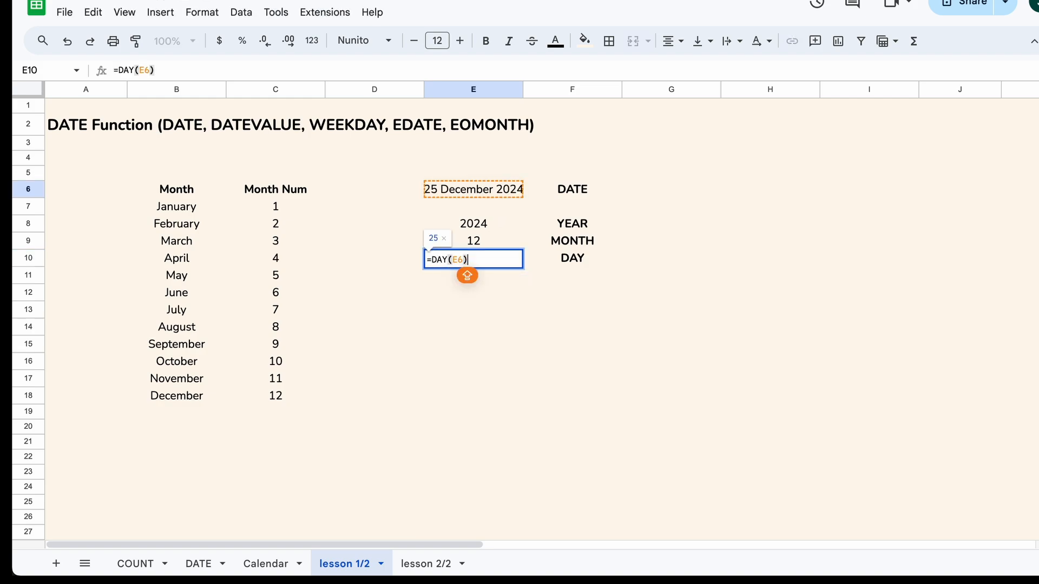
pyautogui.press('Return')
pyautogui.click(502, 258)
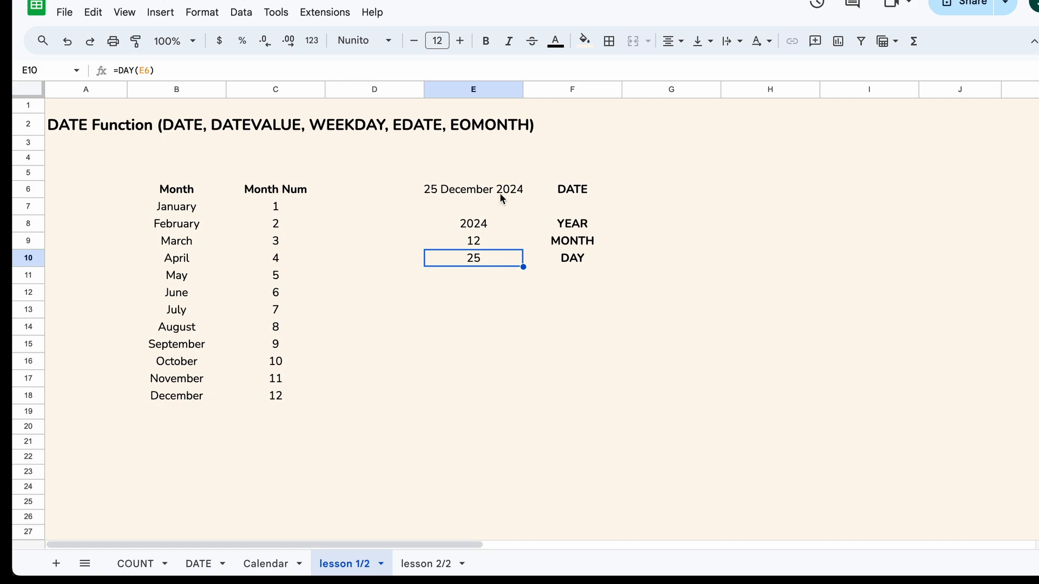
# Highlight the month result and its label in E9:F9 with a yellow fill.
pyautogui.moveTo(559, 241); pyautogui.dragTo(482, 240)
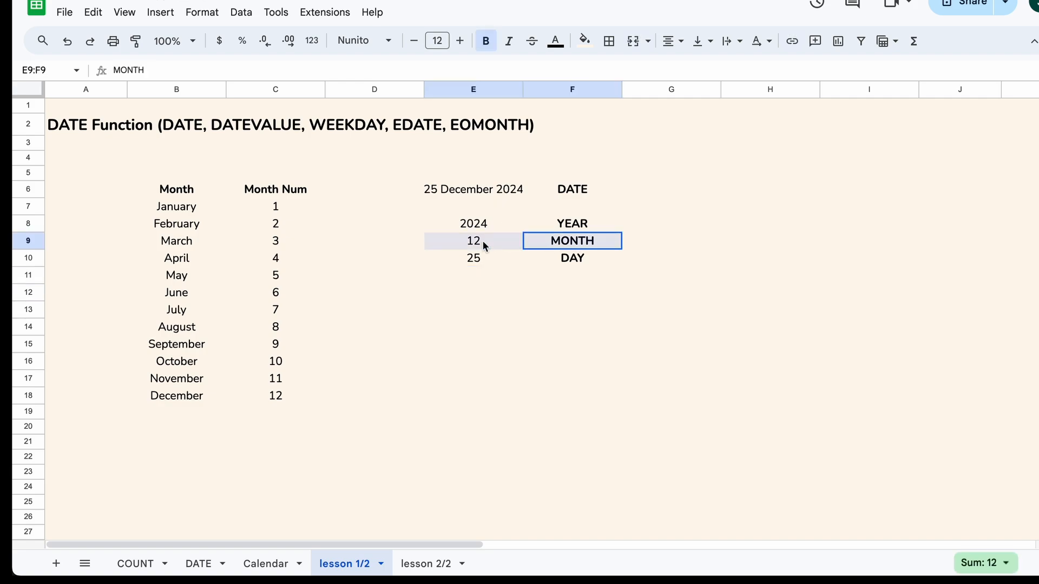
pyautogui.click(586, 41)
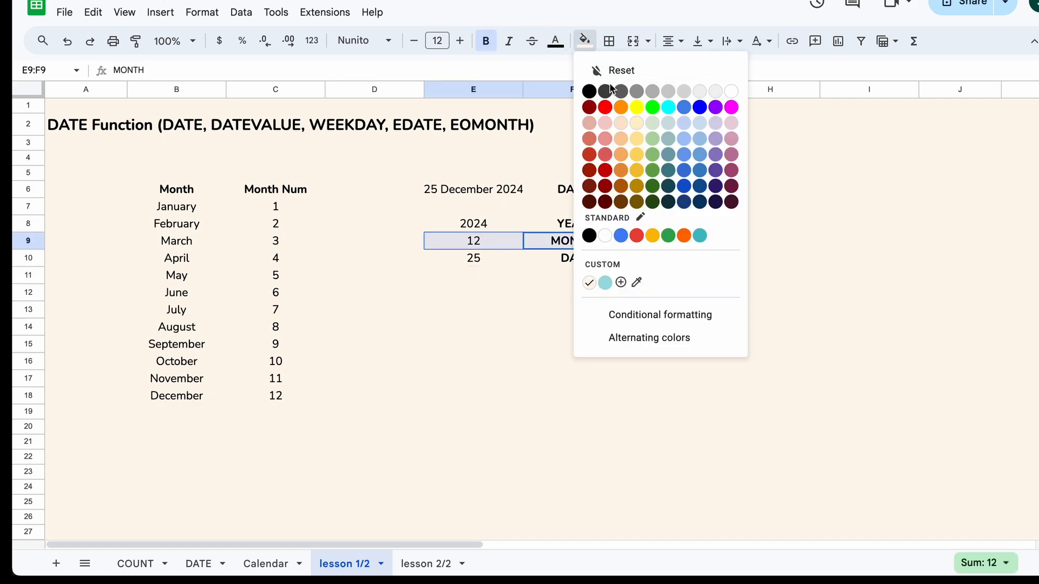
pyautogui.click(641, 112)
pyautogui.click(572, 258)
pyautogui.click(492, 241)
pyautogui.click(567, 242)
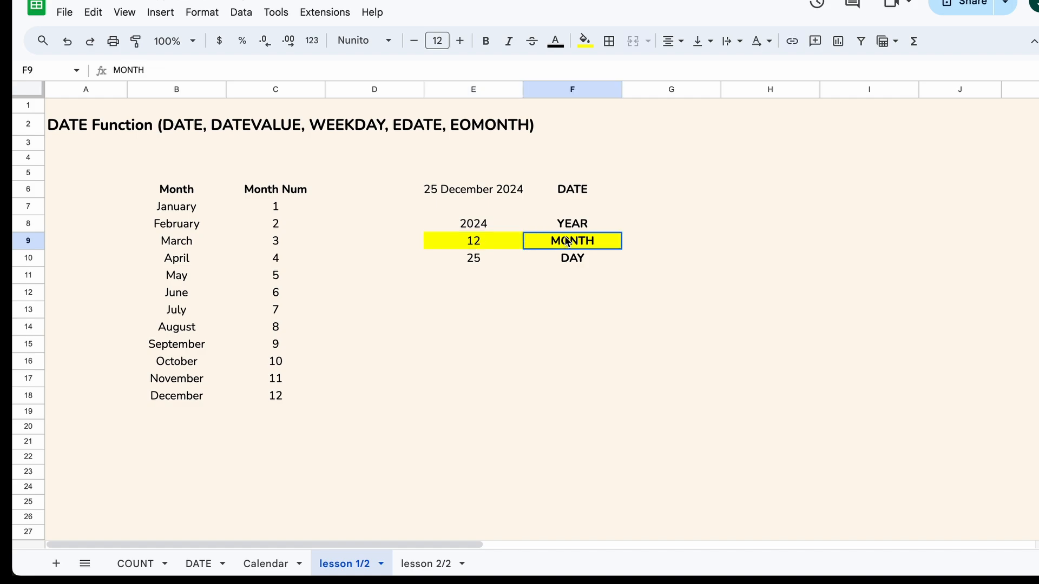
# Add the bold label TEXT in F12.
pyautogui.click(573, 293)
pyautogui.write('TECT')
pyautogui.press('BackSpace')
pyautogui.press('BackSpace')
pyautogui.write('XT')
pyautogui.click(587, 307)
pyautogui.press('Up')
pyautogui.hotkey('ctrl', 'b')
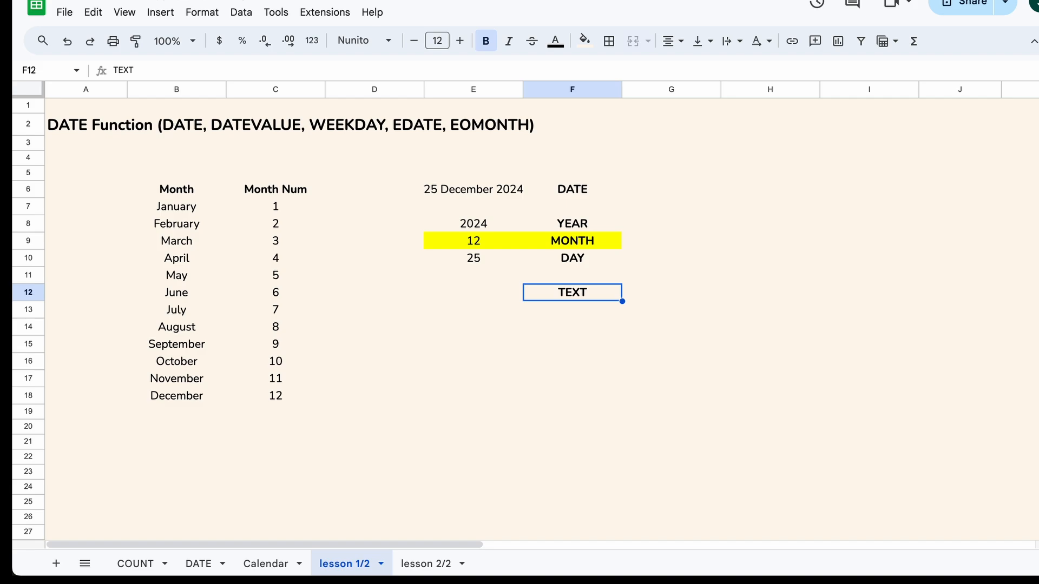
# Show the full month name of the date in E12 with =TEXT(E6,"MMMM").
pyautogui.press('Left')
pyautogui.write('=TEXT')
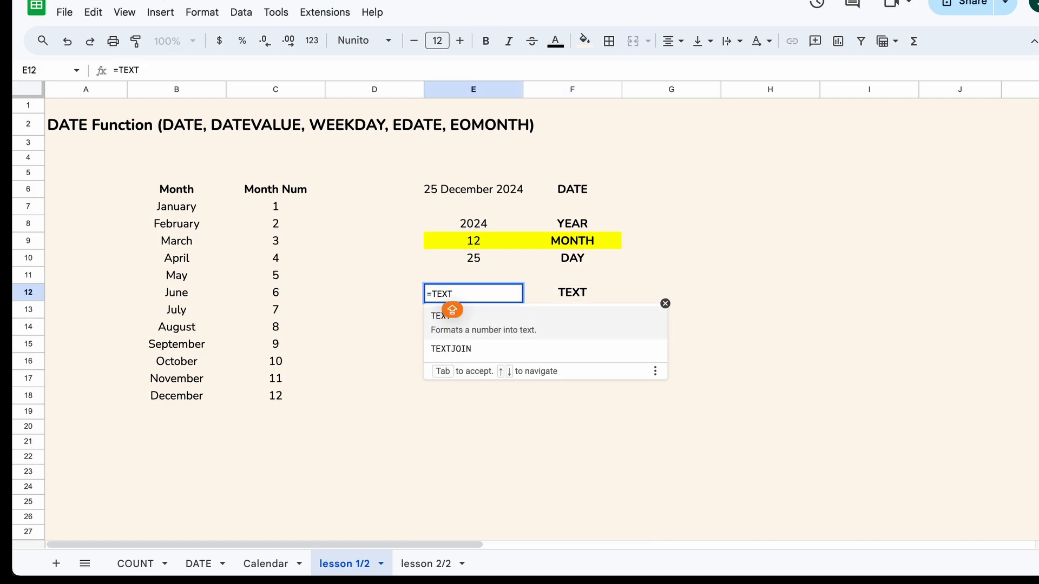
pyautogui.write('(')
pyautogui.click(487, 193)
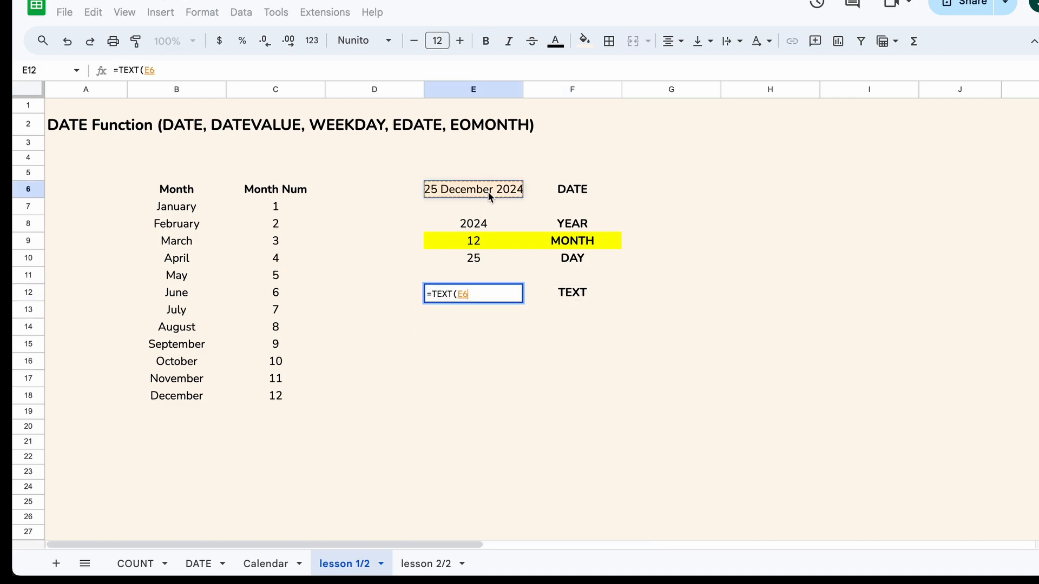
pyautogui.write(',"MMM')
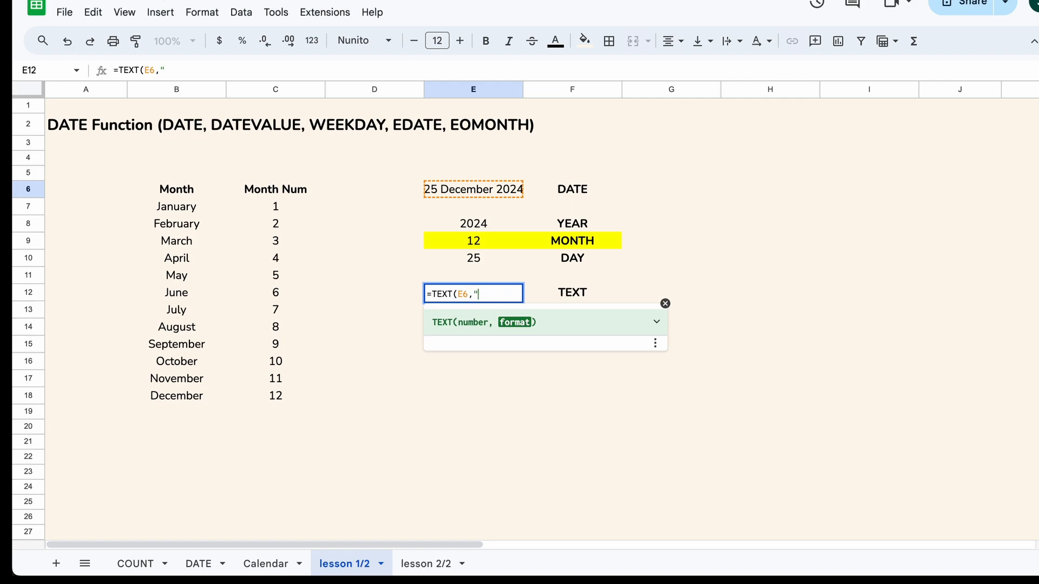
pyautogui.write('M")')
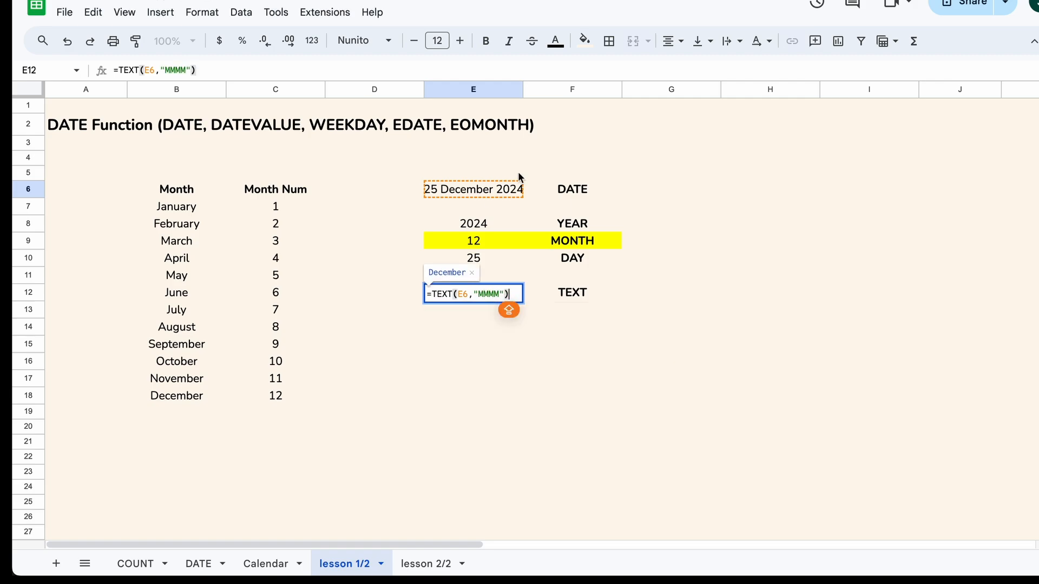
pyautogui.press('Return')
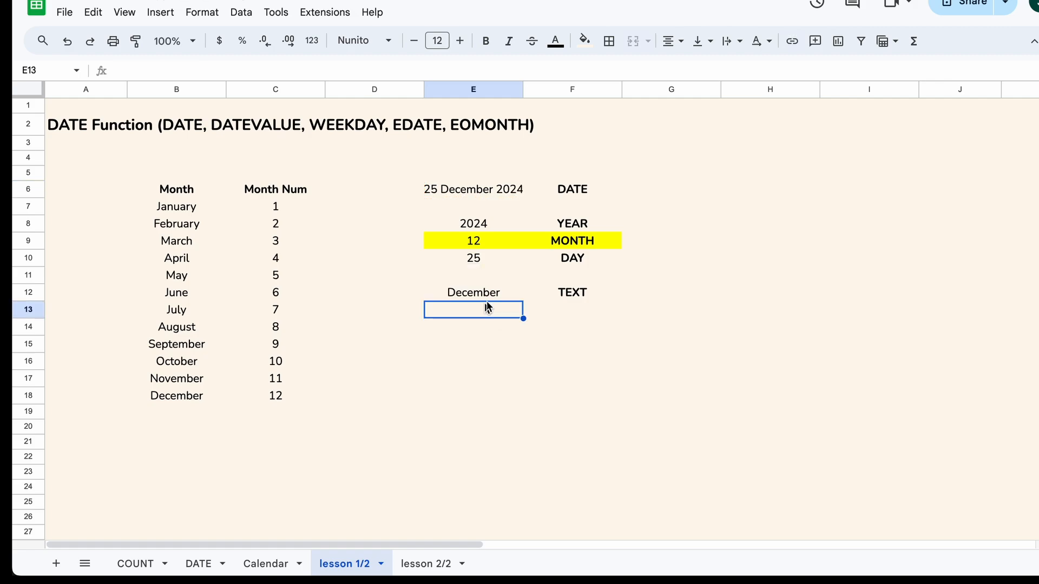
pyautogui.click(496, 290)
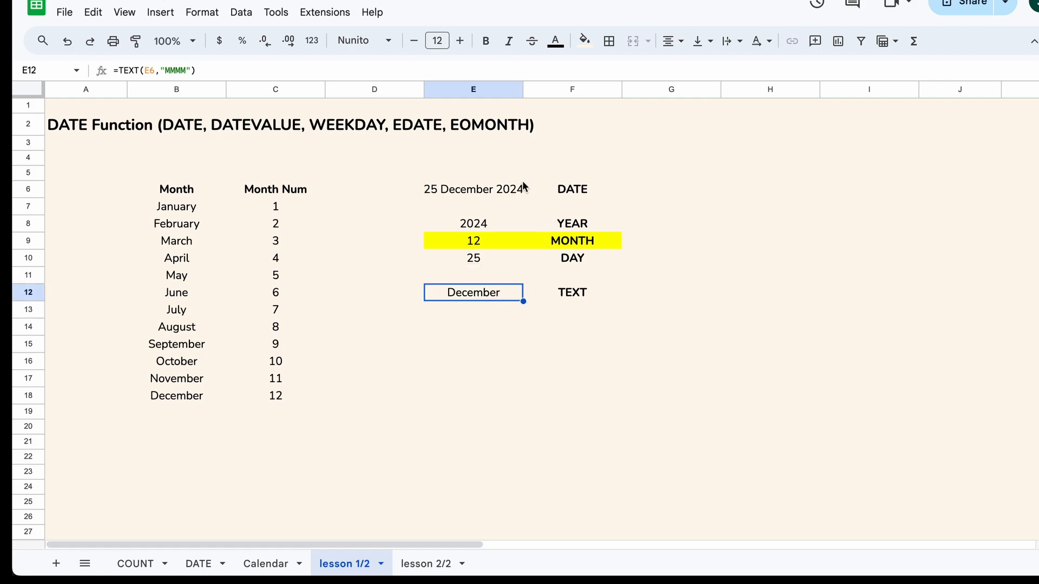
# Try the abbreviated month format "MMM" in the TEXT formula in E12, and undo the change.
pyautogui.doubleClick(504, 295)
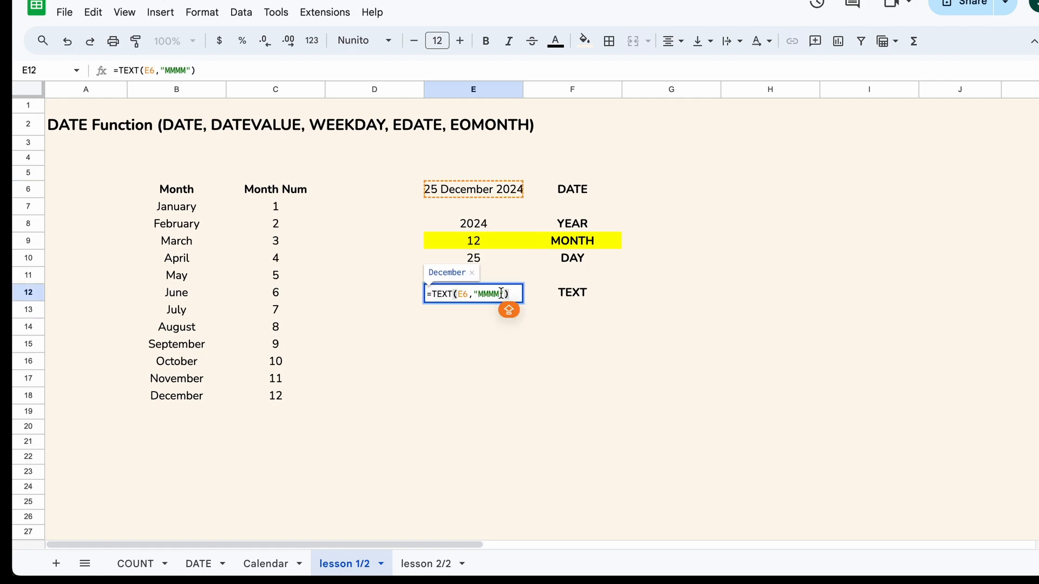
pyautogui.press('BackSpace')
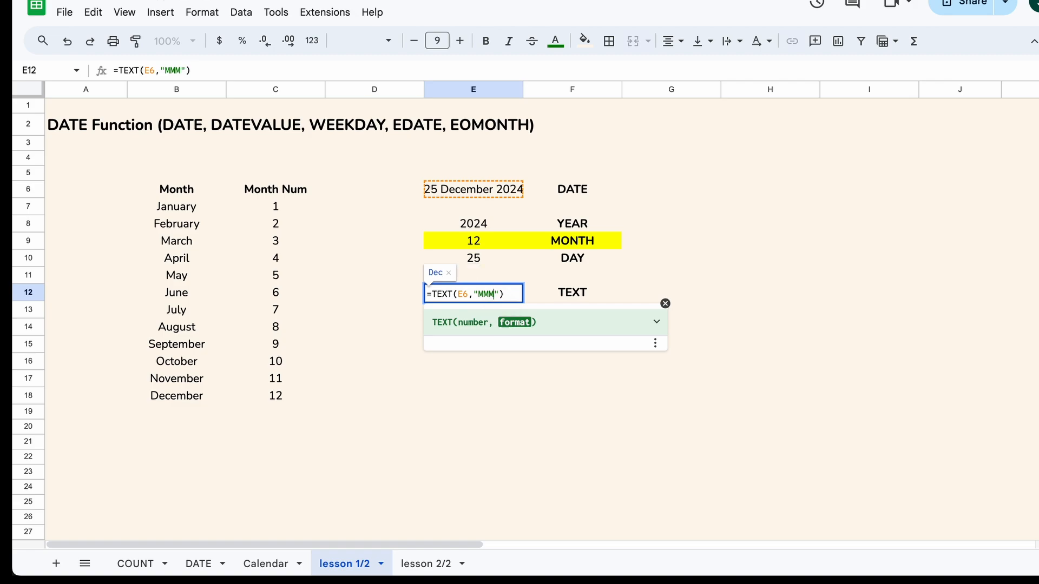
pyautogui.press('Return')
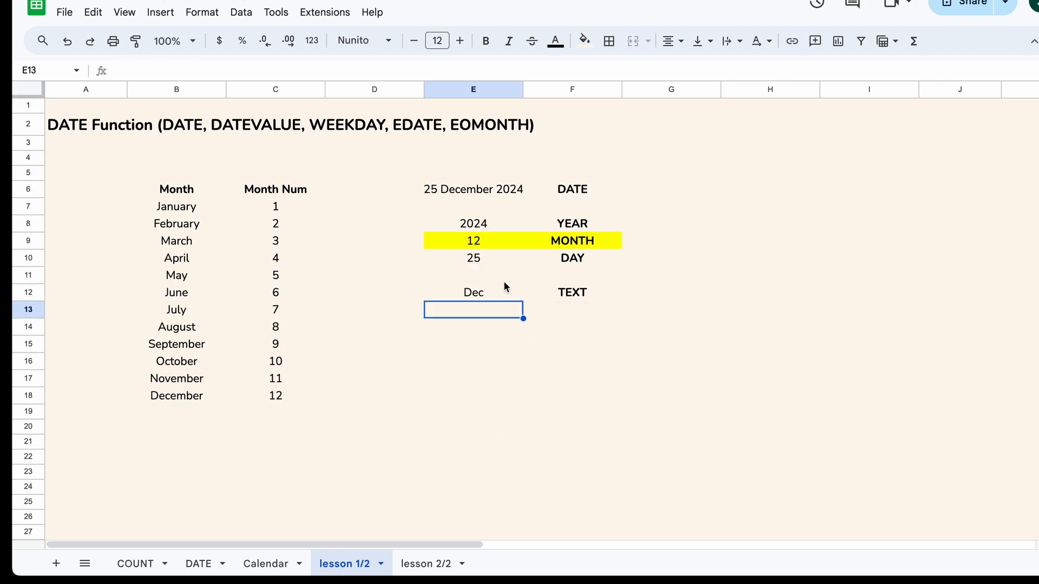
pyautogui.click(497, 297)
pyautogui.hotkey('ctrl', 'z')
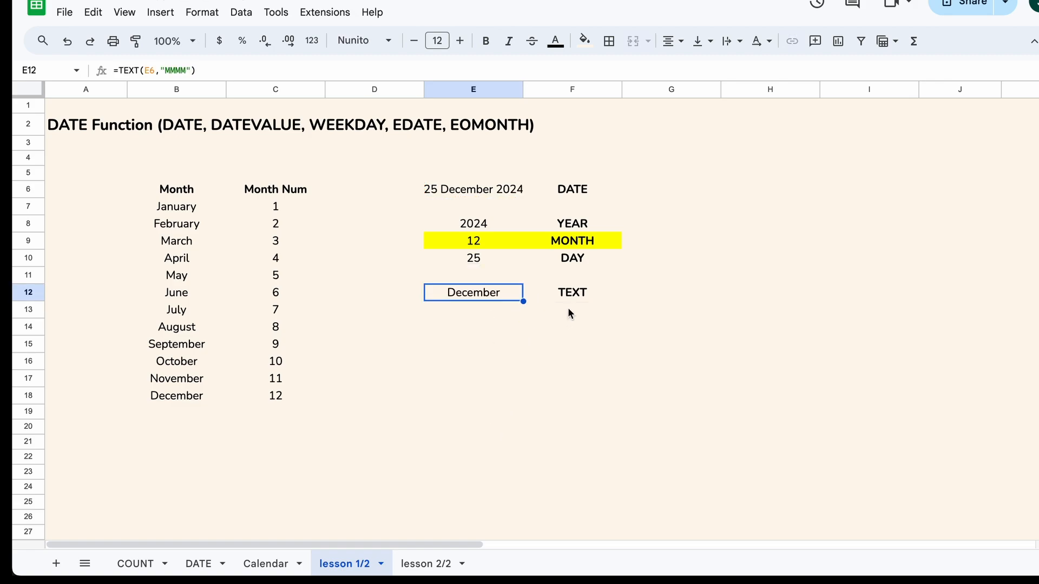
# Add a second bold label TEXT in F13.
pyautogui.click(567, 307)
pyautogui.write('TEXT')
pyautogui.press('Return')
pyautogui.press('Up')
pyautogui.hotkey('ctrl', 'b')
# Show the abbreviated weekday of the date in E13 with =TEXT(E6,"DDD").
pyautogui.press('Left')
pyautogui.write('=TEXT(')
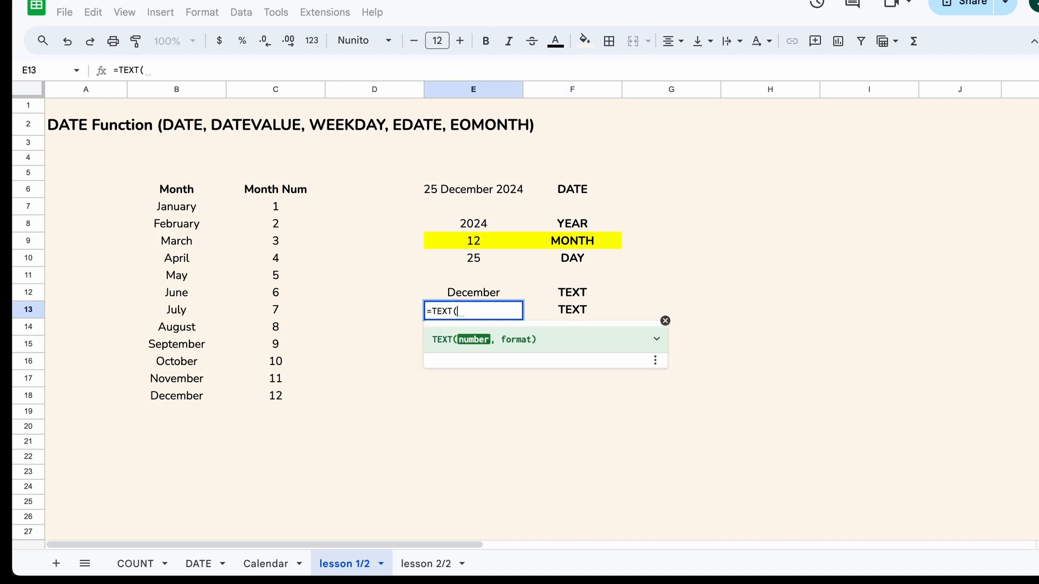
pyautogui.click(500, 196)
pyautogui.write(',"DDD"')
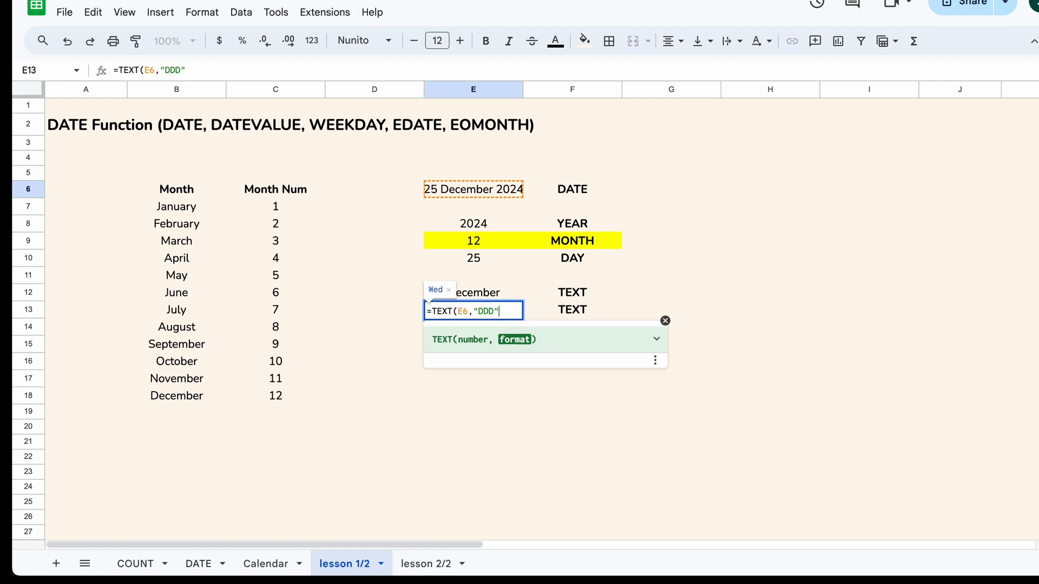
pyautogui.write(')')
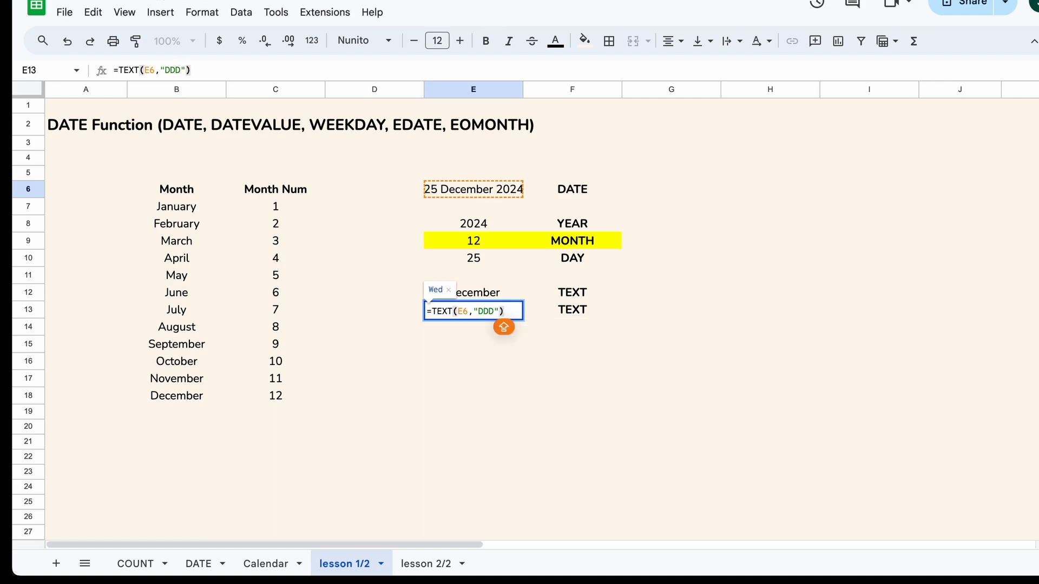
pyautogui.press('Return')
pyautogui.click(481, 314)
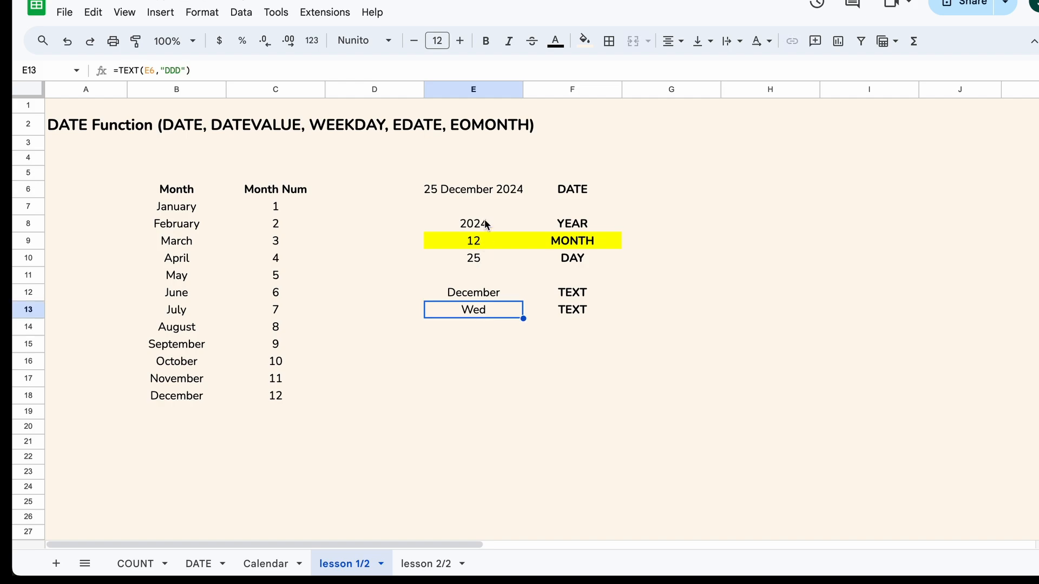
# Change the format argument of the TEXT formula in E13 to "YYYY".
pyautogui.click(491, 187)
pyautogui.click(495, 307)
pyautogui.doubleClick(495, 306)
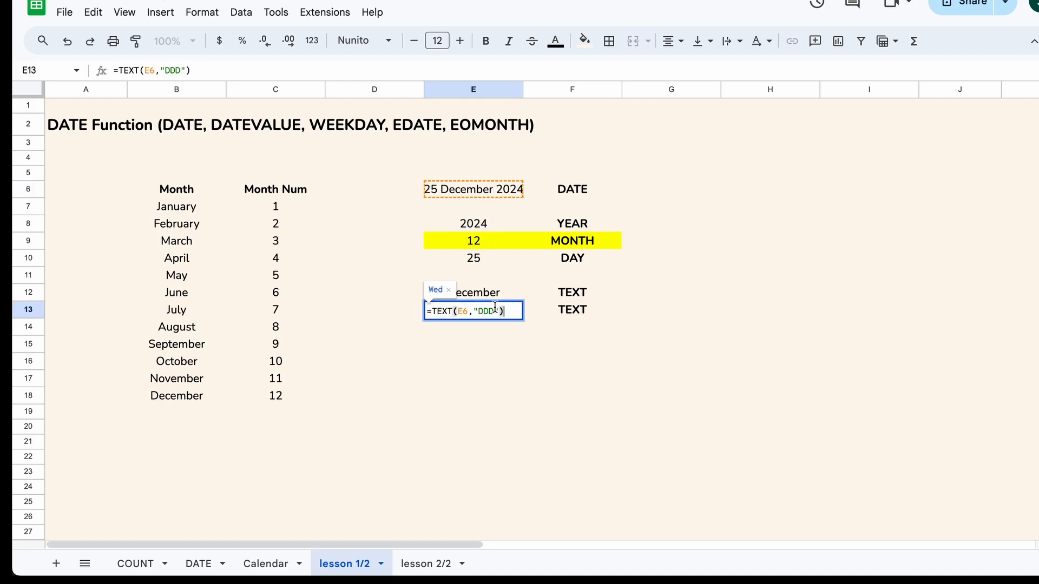
pyautogui.press('BackSpace')
pyautogui.press('BackSpace')
pyautogui.press('BackSpace')
pyautogui.write('YYYY')
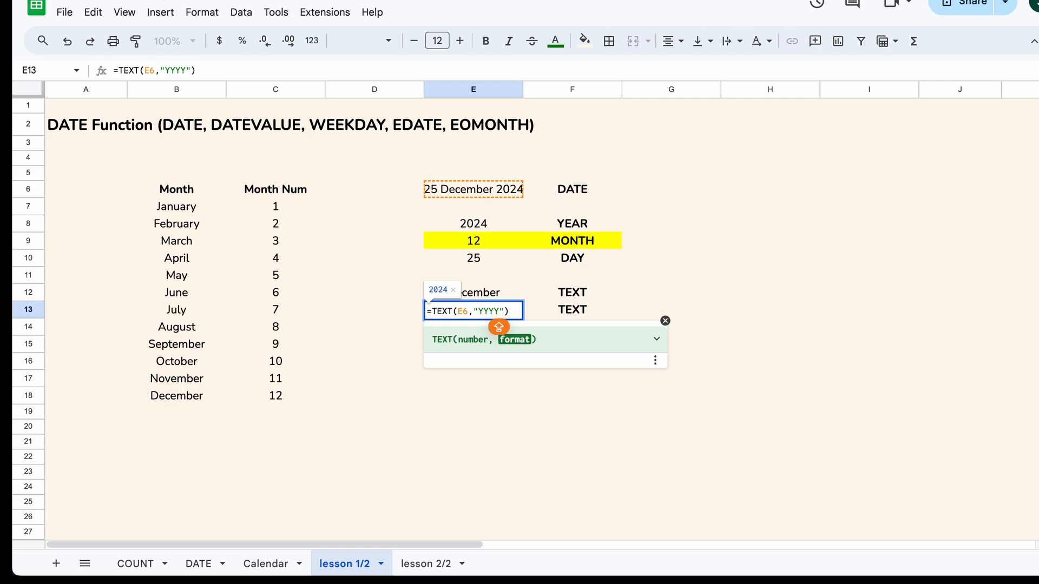
pyautogui.press('Return')
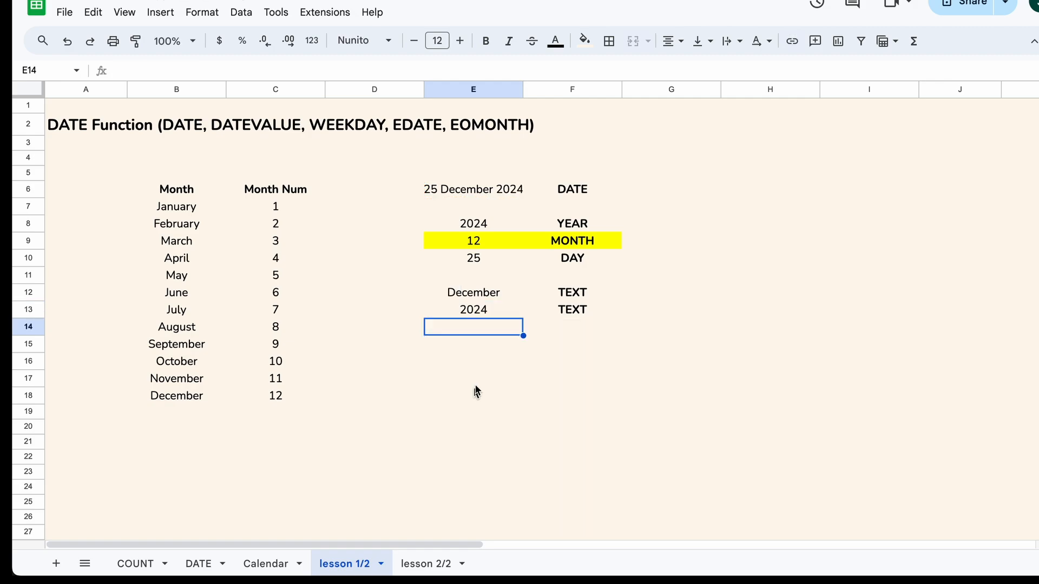
# Add the labels Day, Month and Year in F15:F17.
pyautogui.click(572, 344)
pyautogui.write('Day')
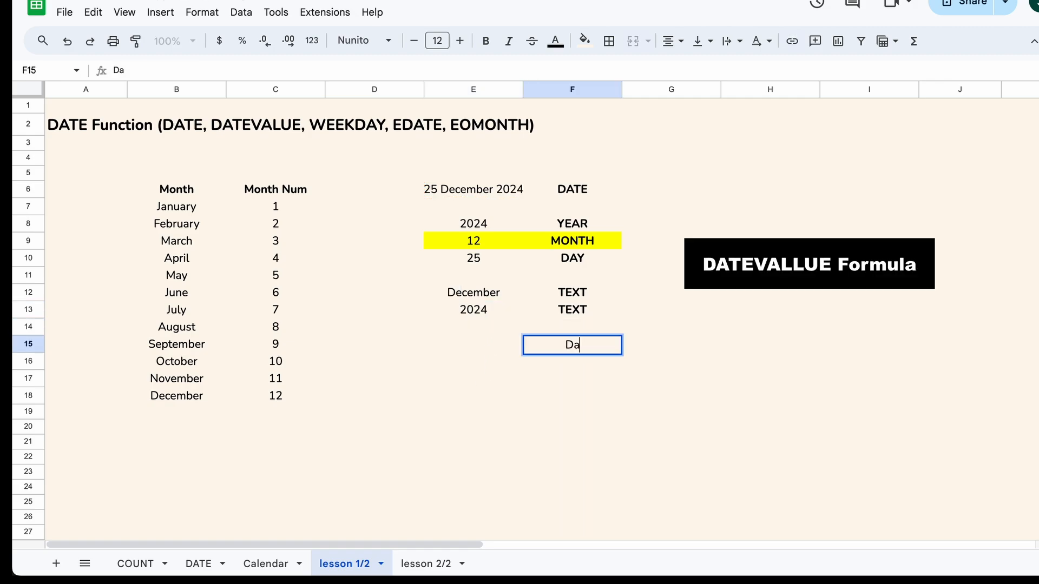
pyautogui.press('Return')
pyautogui.write('Month')
pyautogui.press('Return')
pyautogui.write('Ye')
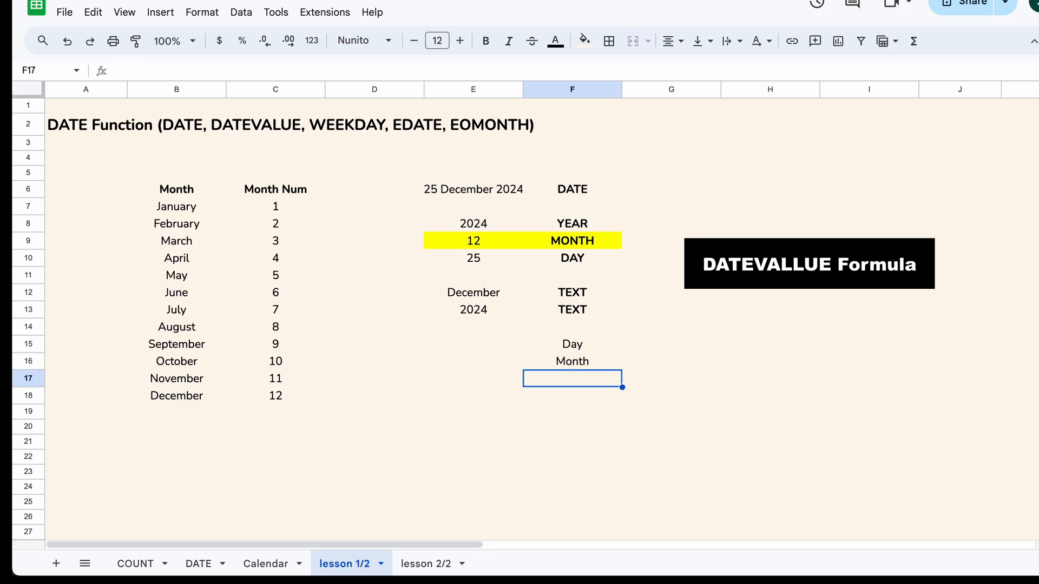
pyautogui.write('ar')
pyautogui.press('Return')
# Enter the values 1, 12 and 2024 in E15:E17 beside the Day, Month and Year labels.
pyautogui.press('Left')
pyautogui.press('Up')
pyautogui.press('Up')
pyautogui.press('Up')
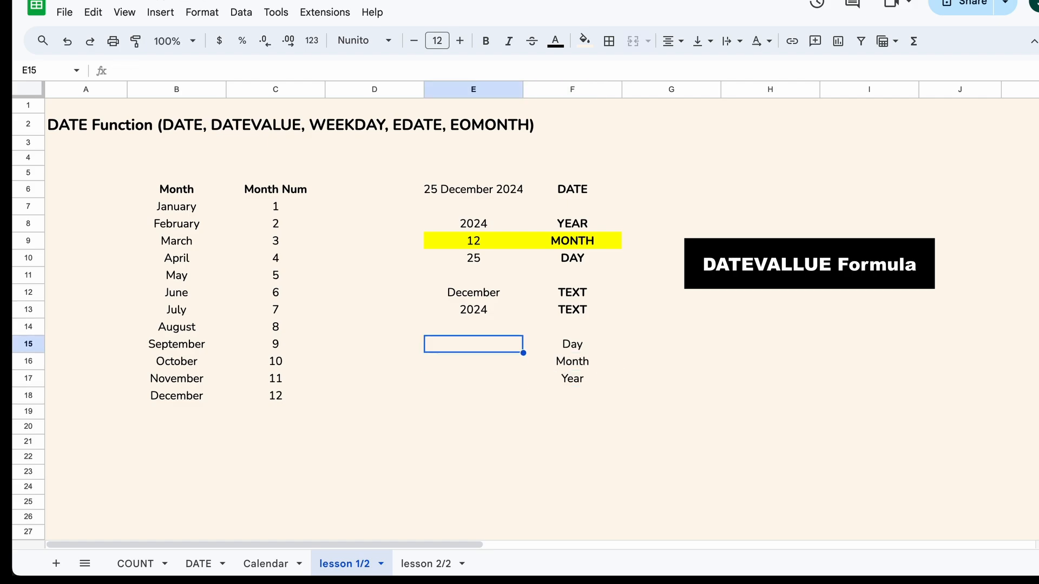
pyautogui.write('1')
pyautogui.press('Return')
pyautogui.write('12')
pyautogui.press('Return')
pyautogui.write('2024')
pyautogui.press('Return')
# Label F19 DATE? and assemble a date from the year, month and day cells in E19 with =date(E17,E16,E15).
pyautogui.click(551, 413)
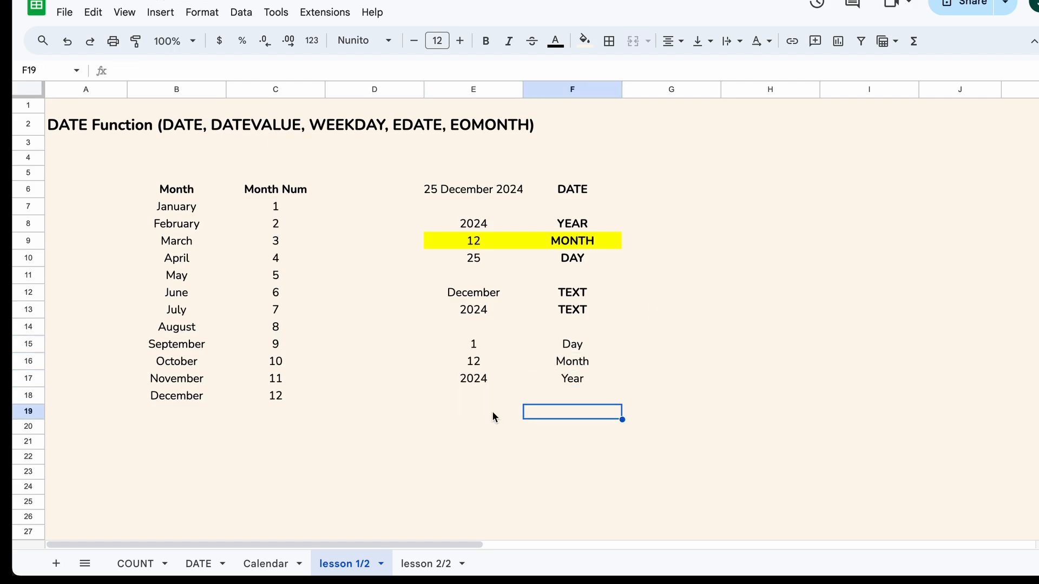
pyautogui.write('DATE?')
pyautogui.press('Left')
pyautogui.write('=date')
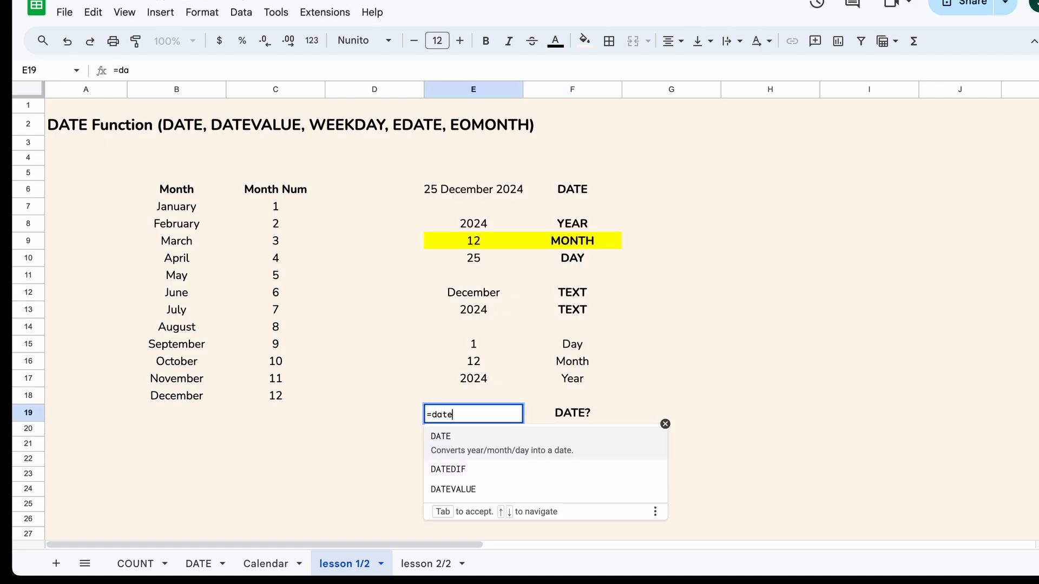
pyautogui.write('(')
pyautogui.click(493, 376)
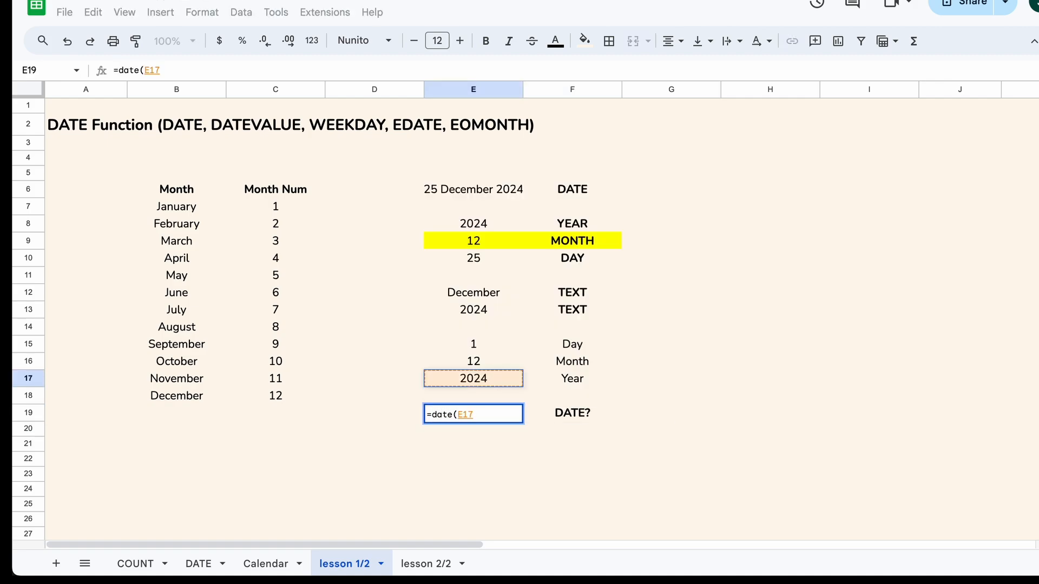
pyautogui.write(',')
pyautogui.click(486, 363)
pyautogui.write(',')
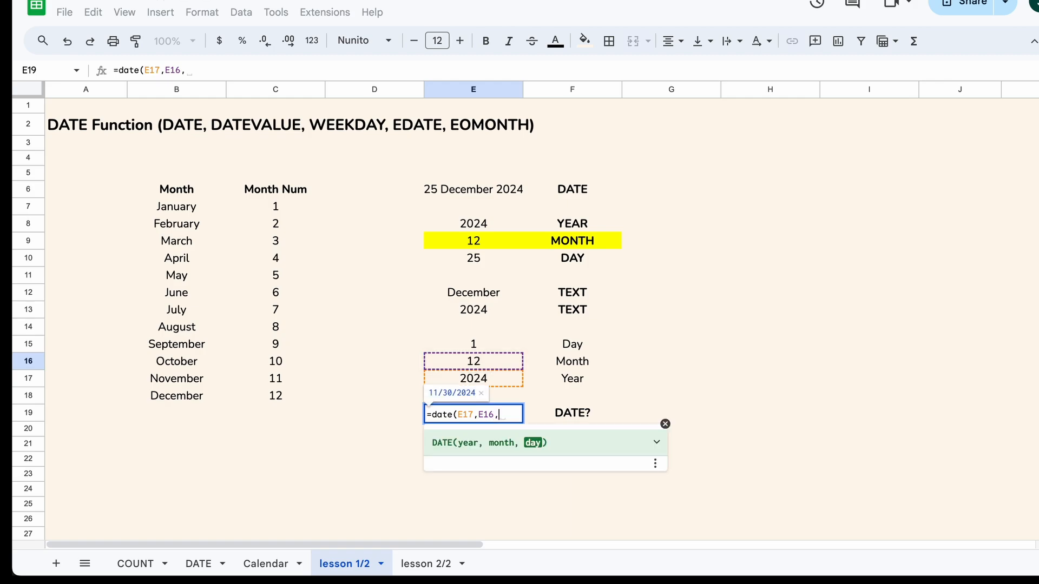
pyautogui.click(487, 346)
pyautogui.write(')')
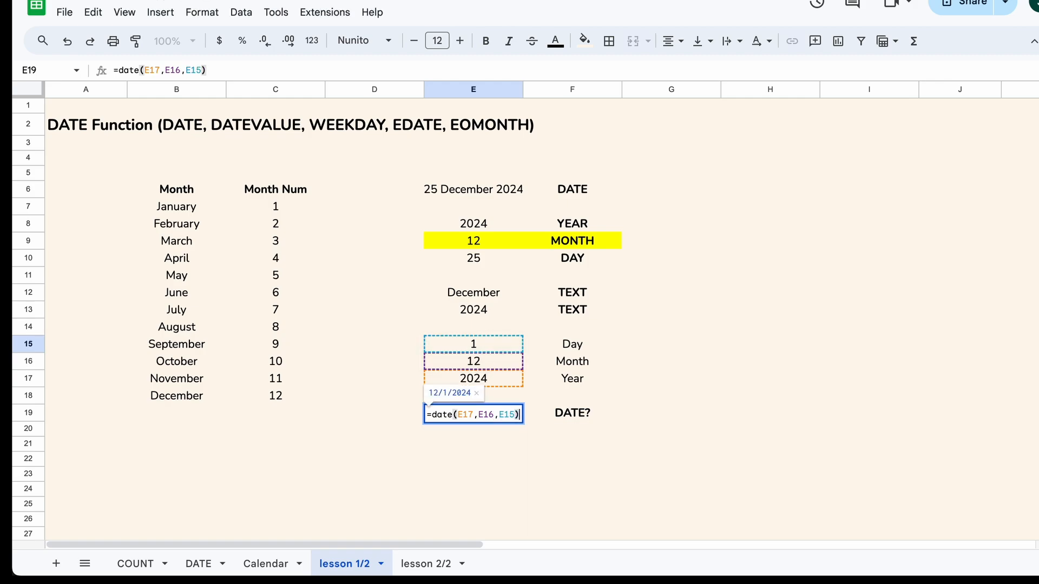
pyautogui.press('Return')
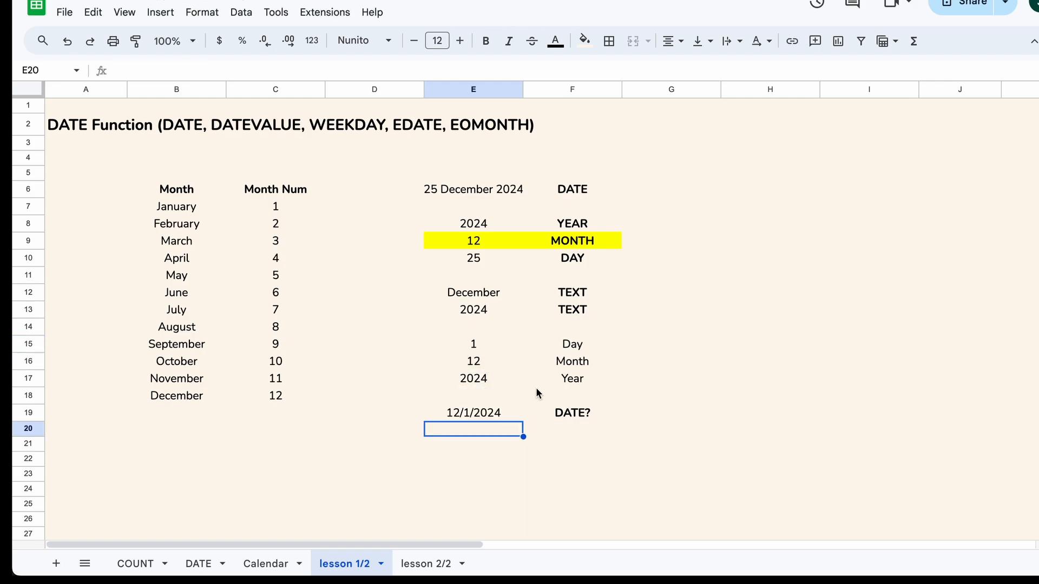
# Replace the month number in E16 with the month name December.
pyautogui.click(501, 420)
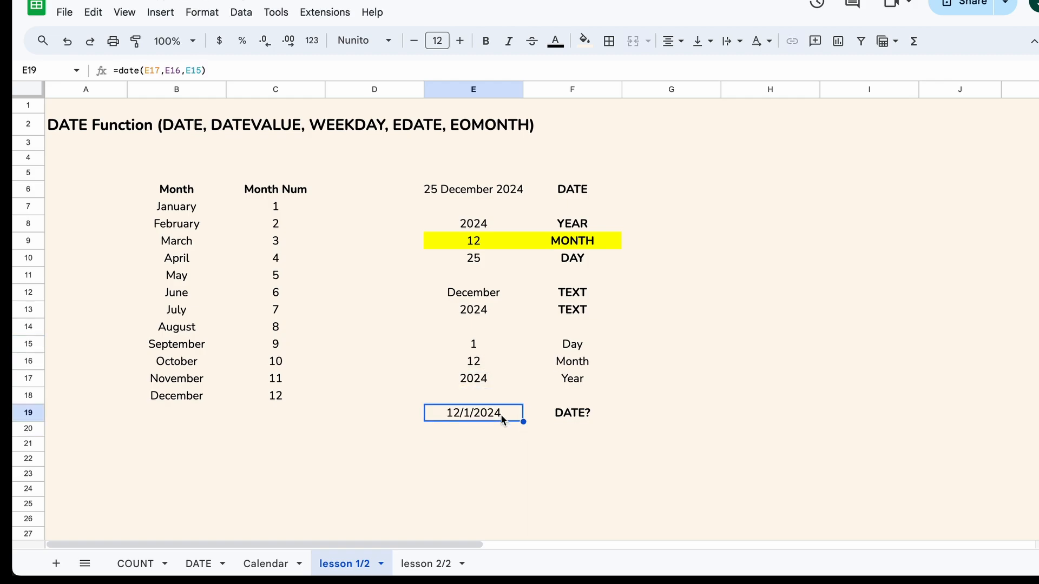
pyautogui.click(499, 189)
pyautogui.write('Dec')
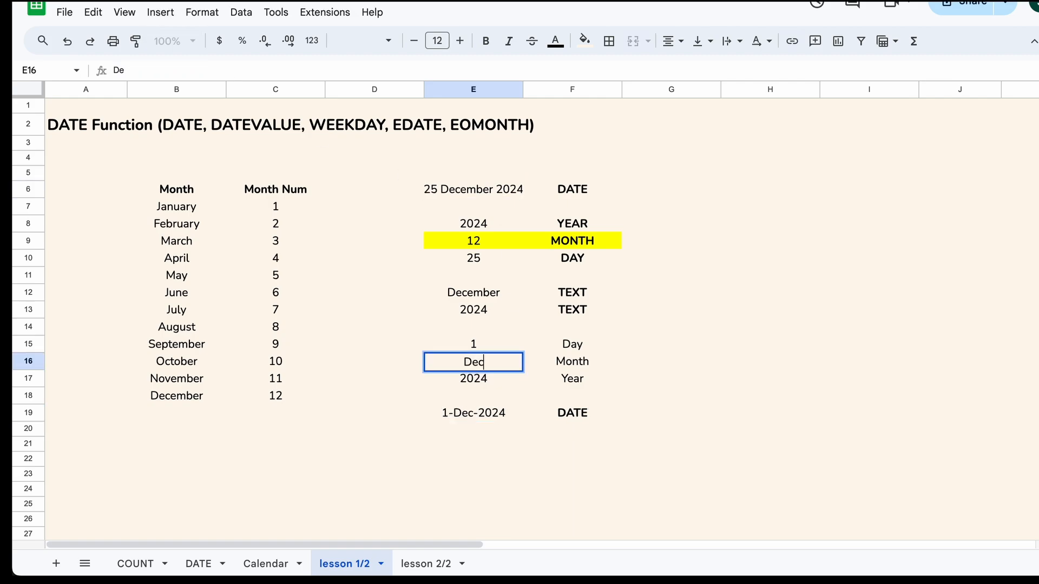
pyautogui.write('ember')
pyautogui.press('Return')
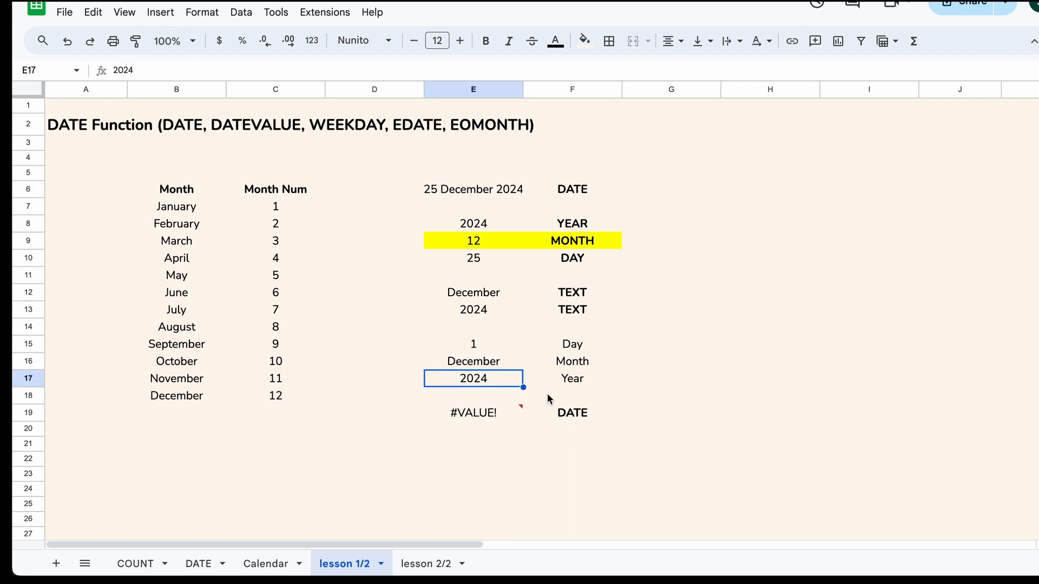
# Inspect the DATE formula in E19 and the cells it refers to.
pyautogui.click(475, 414)
pyautogui.click(282, 66)
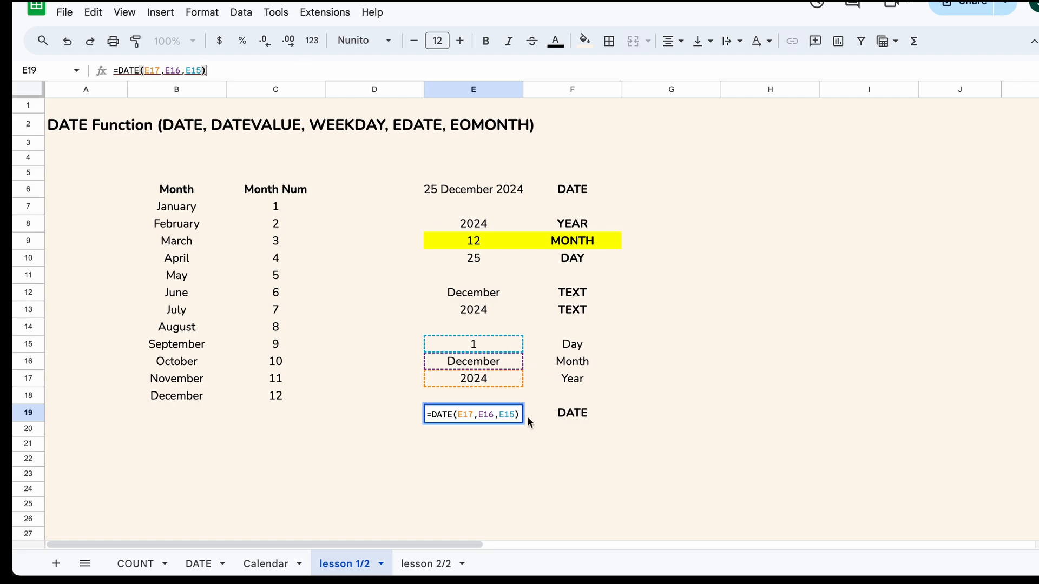
pyautogui.press('Return')
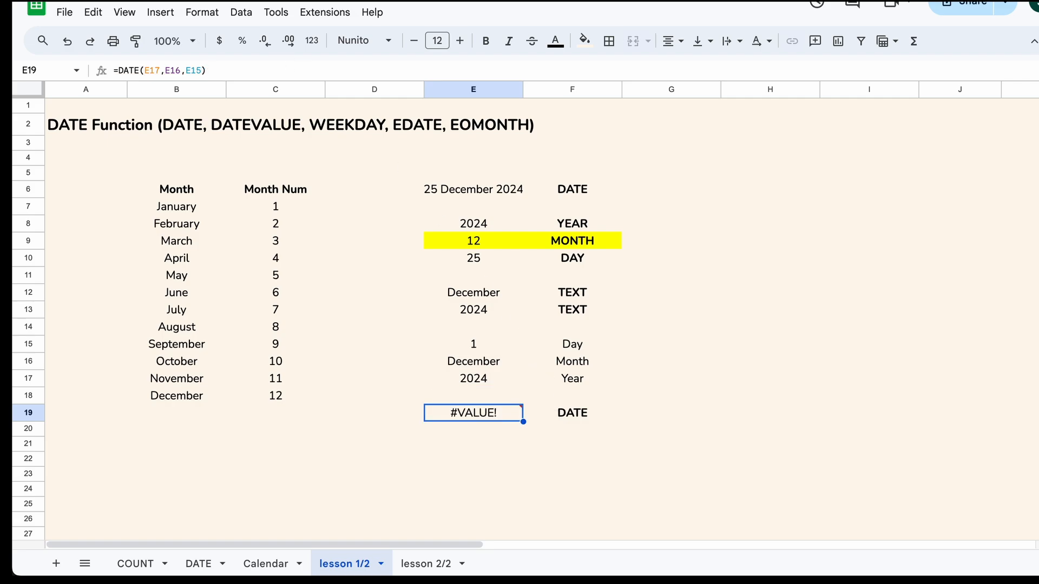
# Put 12 in D16 beside the month name and change the label in F19 to DATEVALUE.
pyautogui.click(502, 361)
pyautogui.click(590, 413)
pyautogui.write('DATEVALUE')
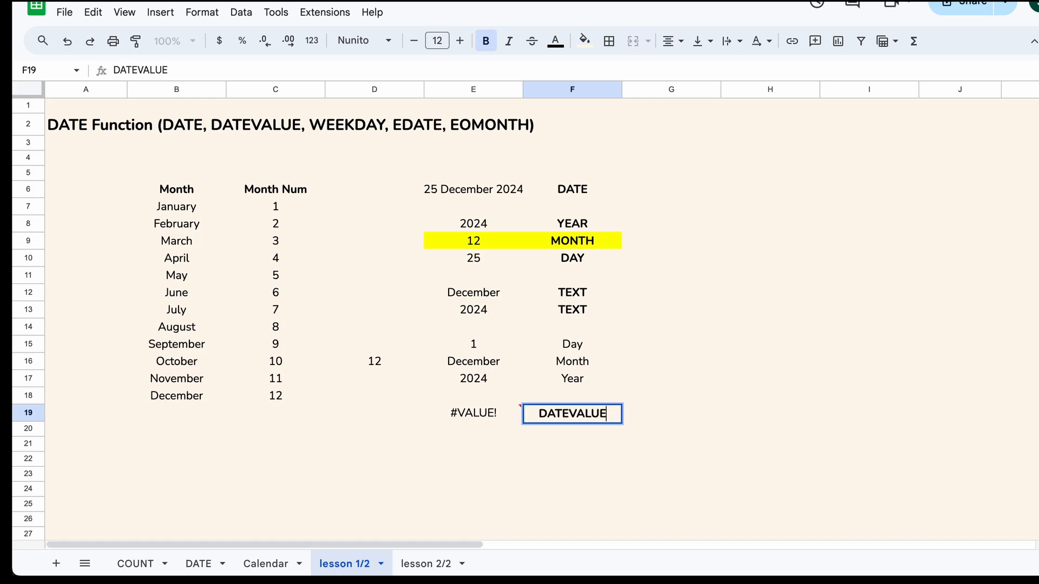
pyautogui.press('Return')
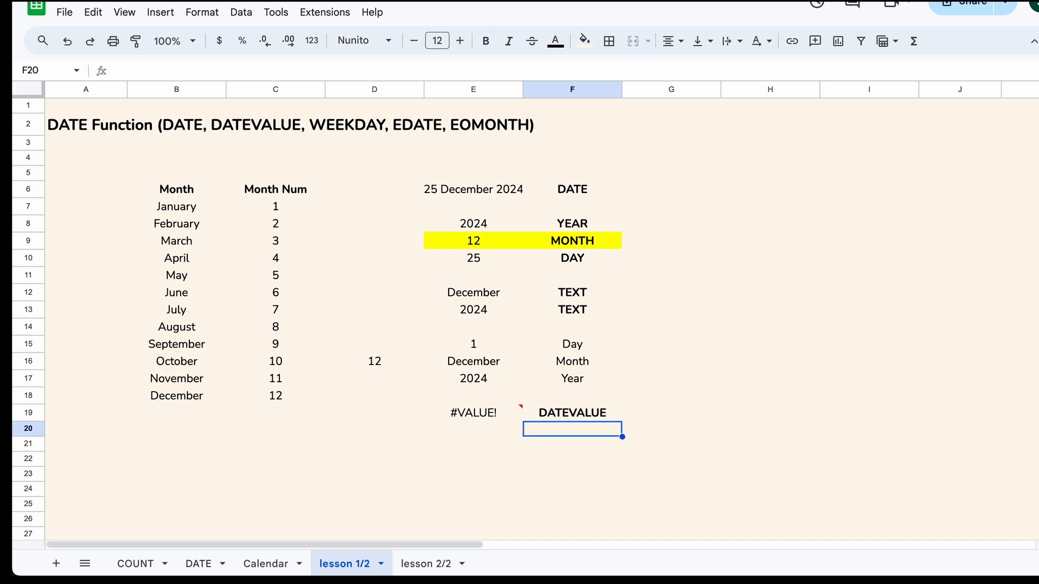
# Replace the formula in E19 with =DATEVALUE(E16&E15&E17) to join the month, day and year cells.
pyautogui.click(473, 413)
pyautogui.write('=DATEVALUE(')
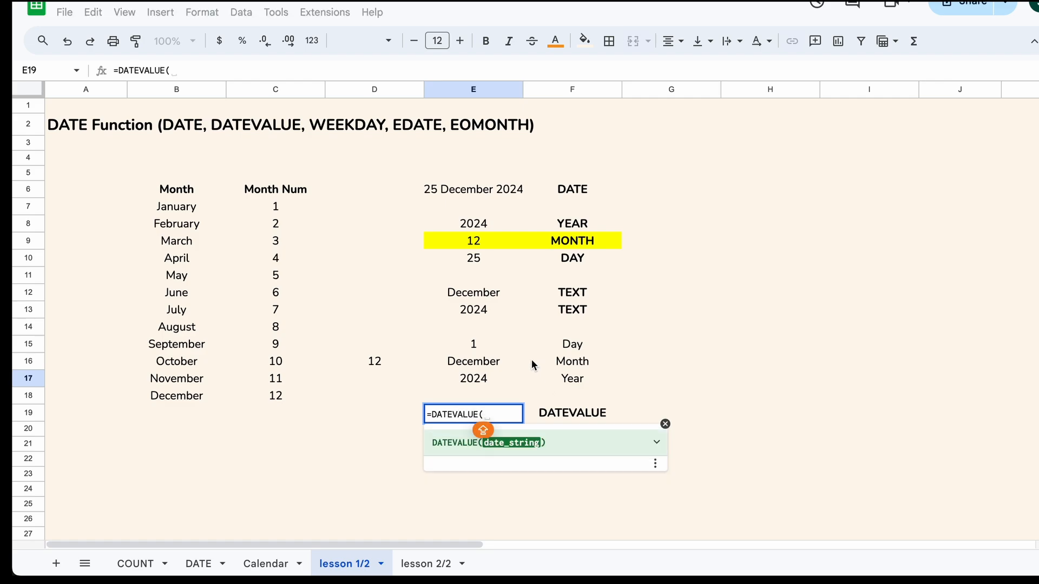
pyautogui.click(512, 366)
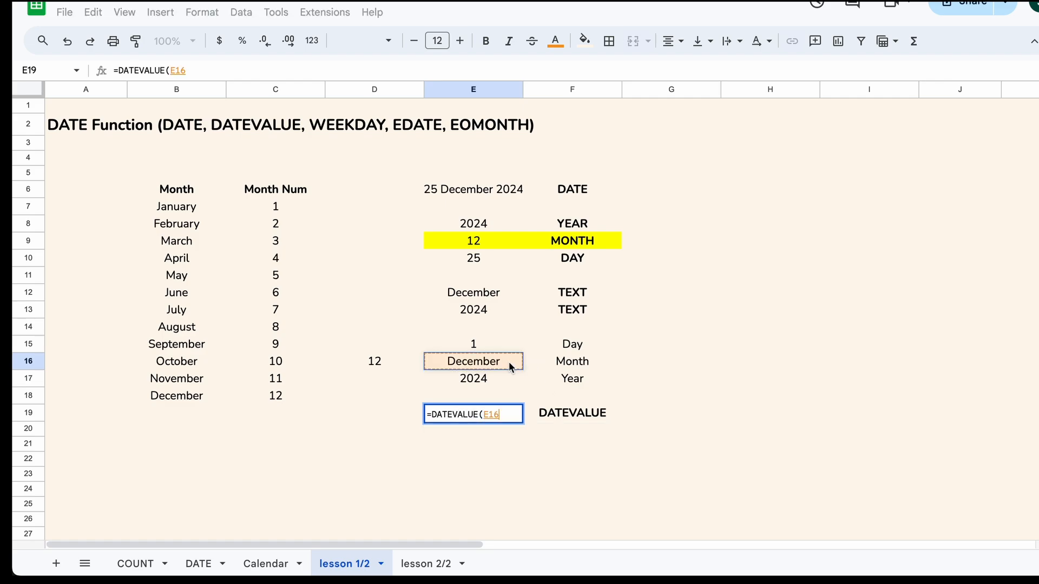
pyautogui.write('&')
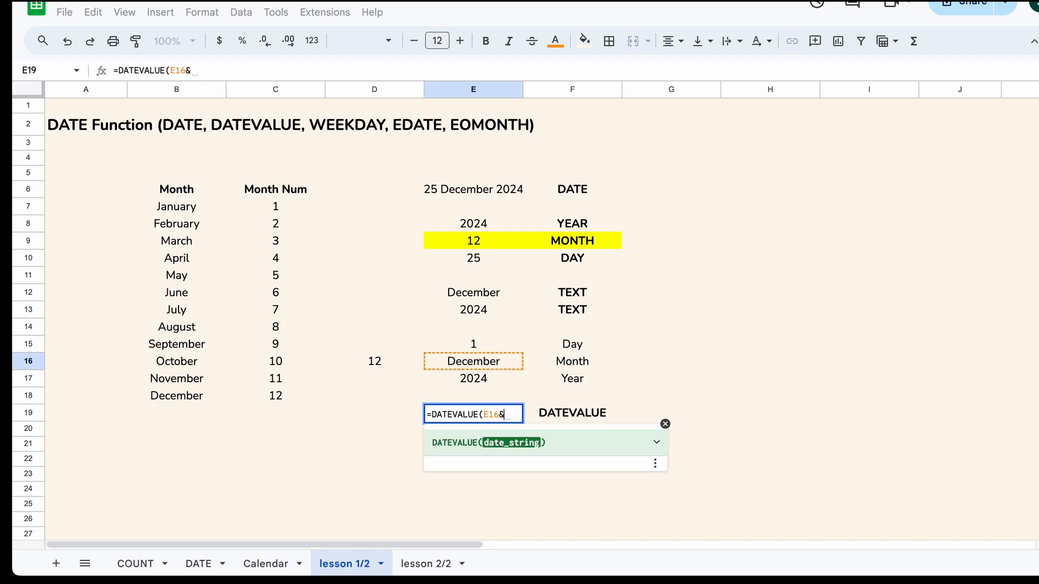
pyautogui.click(509, 344)
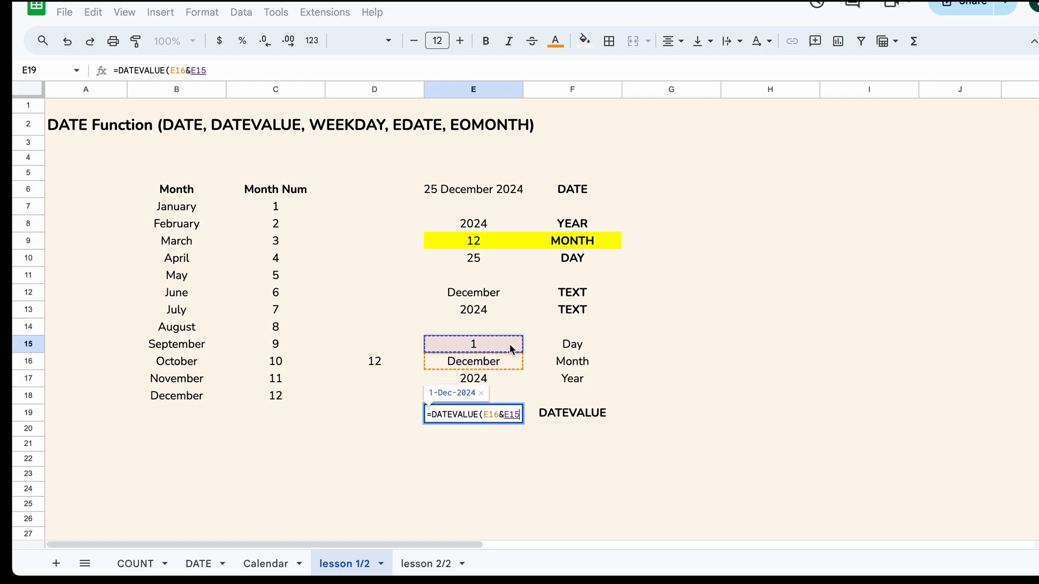
pyautogui.write('&')
pyautogui.click(498, 382)
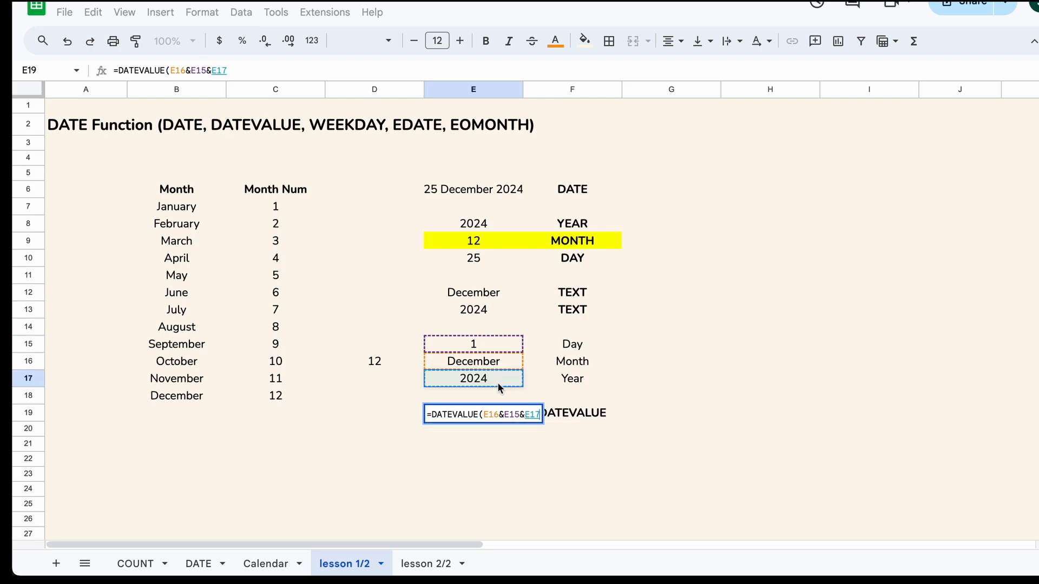
pyautogui.press('Return')
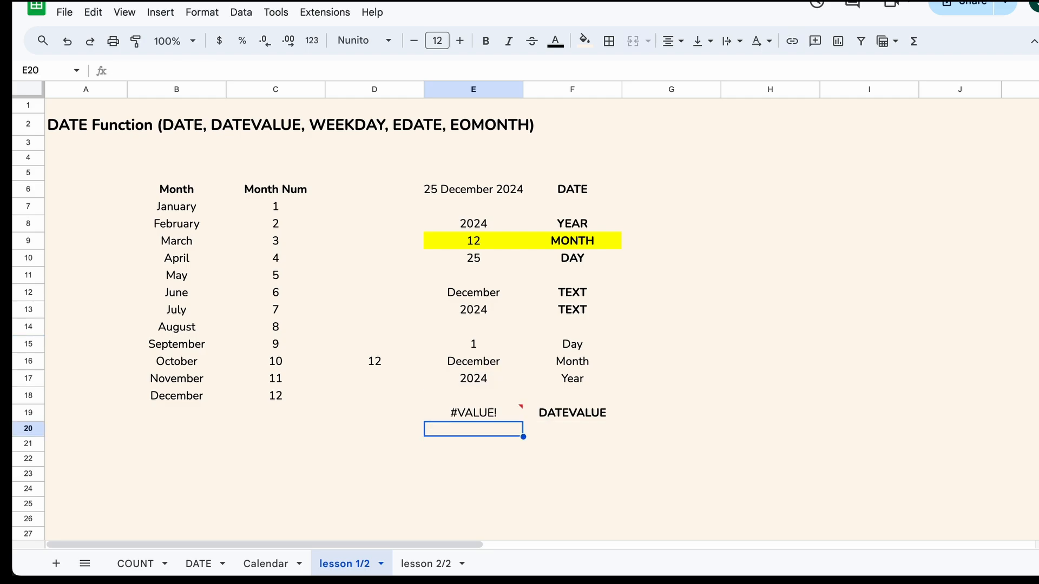
# Check the error on E19 and add space separators so its formula is =DATEVALUE(E16&" "&E15&" "&E17).
pyautogui.click(495, 412)
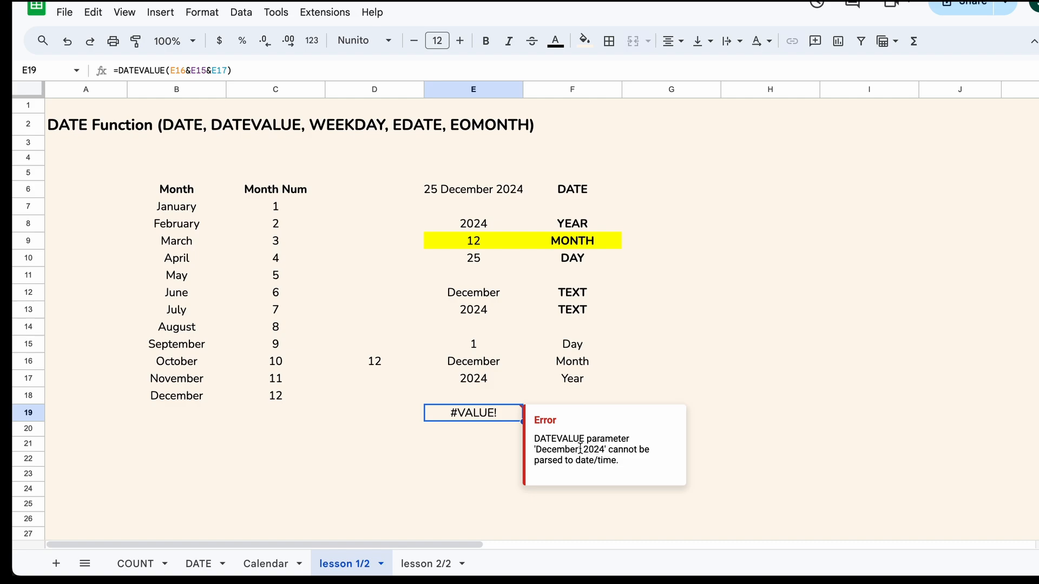
pyautogui.doubleClick(503, 414)
pyautogui.write('" "')
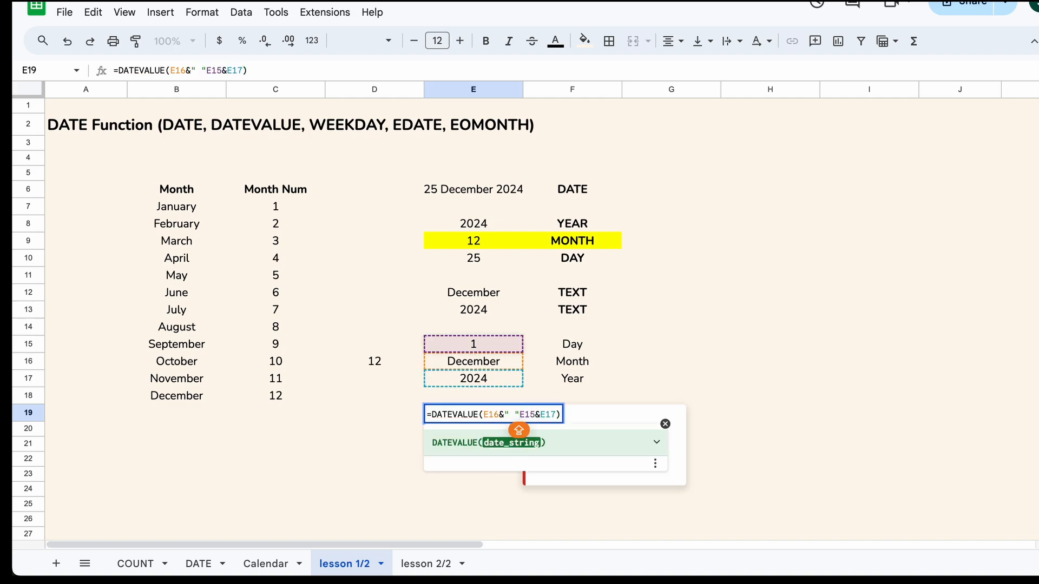
pyautogui.write('&')
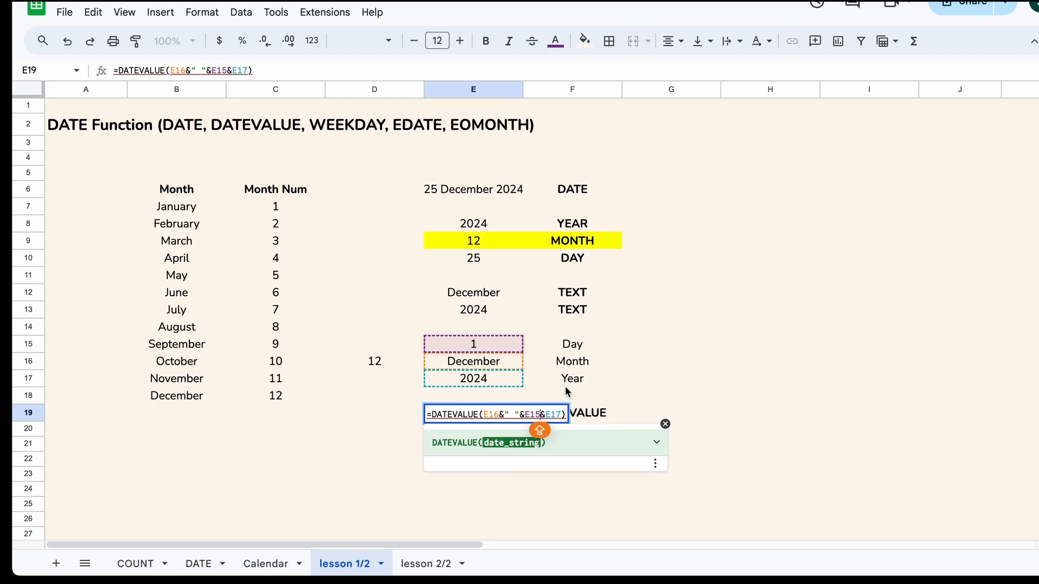
pyautogui.write('&" "')
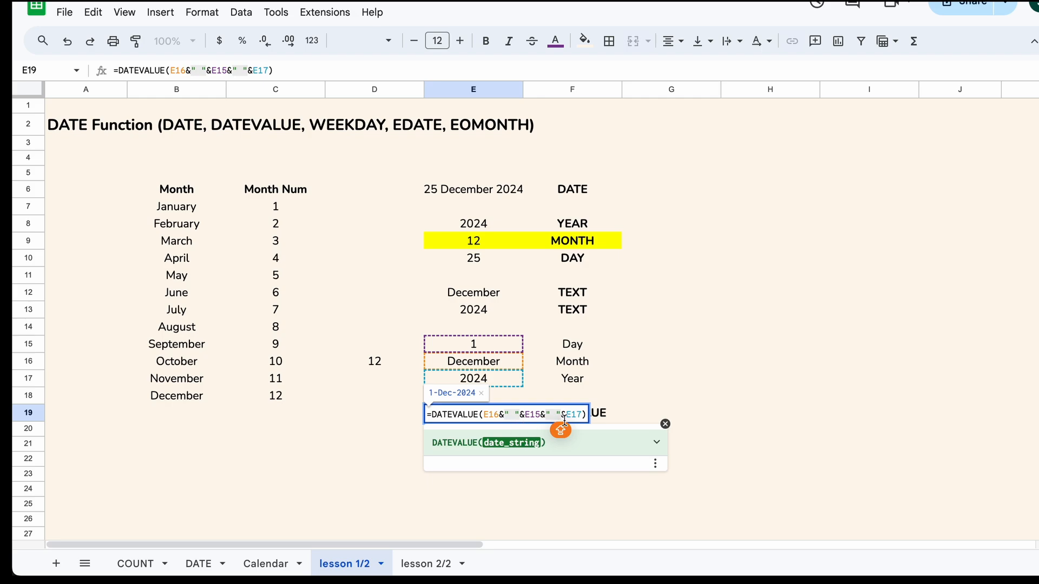
pyautogui.press('Return')
pyautogui.click(513, 414)
# Build a mid-month date in E20 with a hard-coded day using =DATEVALUE(E16&" 15 "&E17).
pyautogui.press('Down')
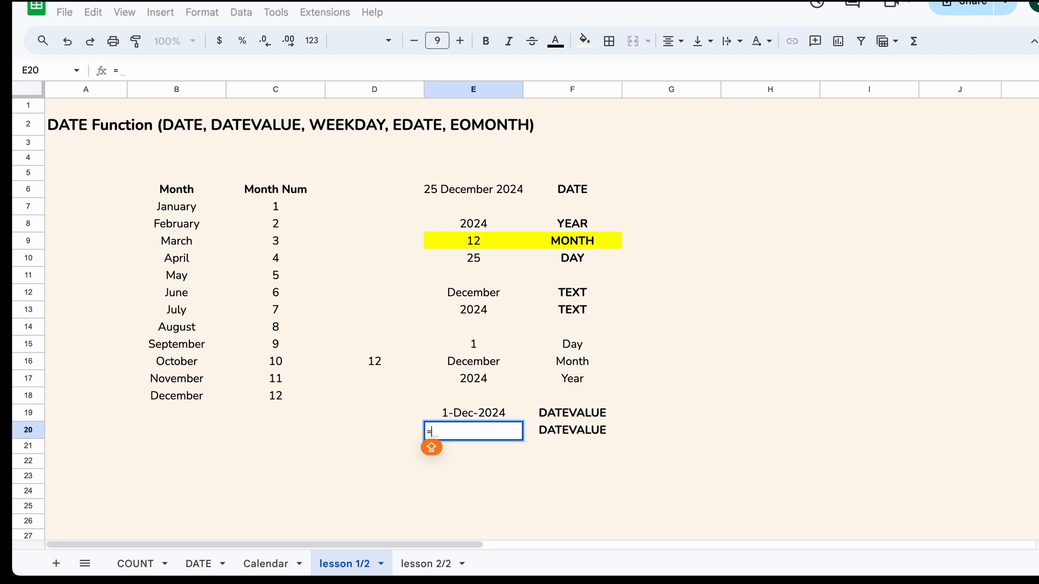
pyautogui.write('=DATEVALUE(')
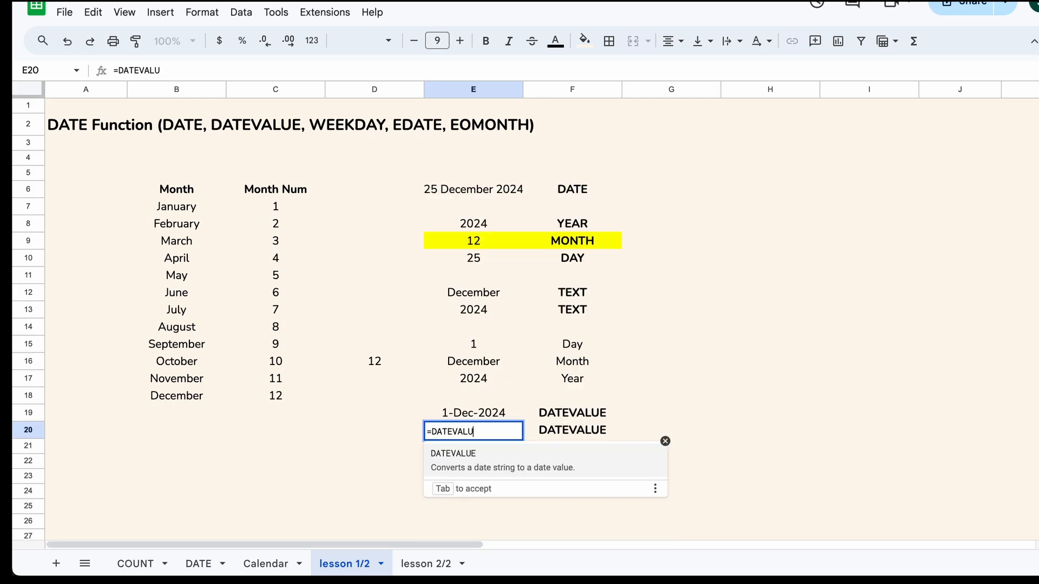
pyautogui.click(499, 360)
pyautogui.write('&')
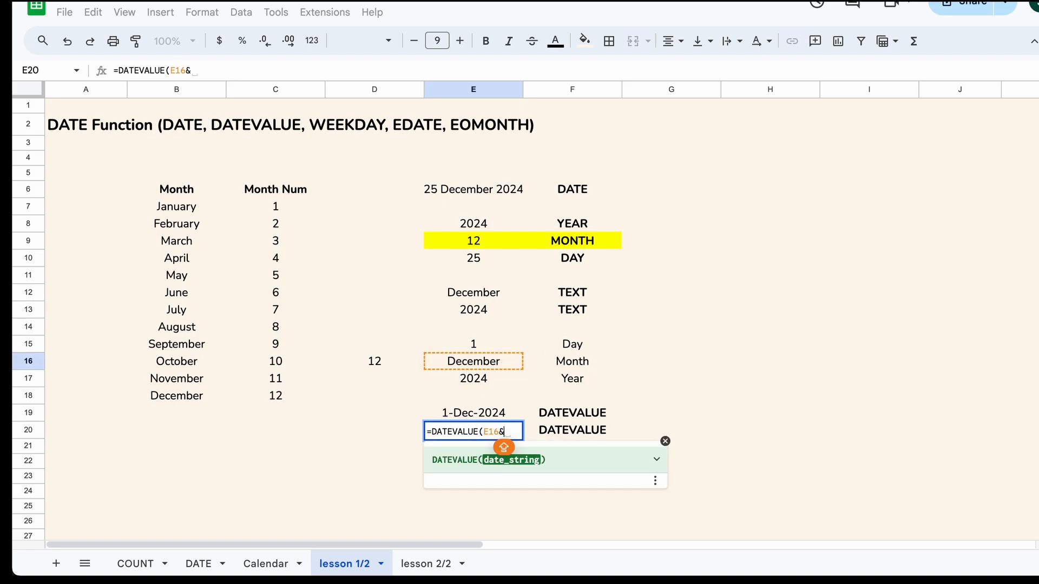
pyautogui.write('"')
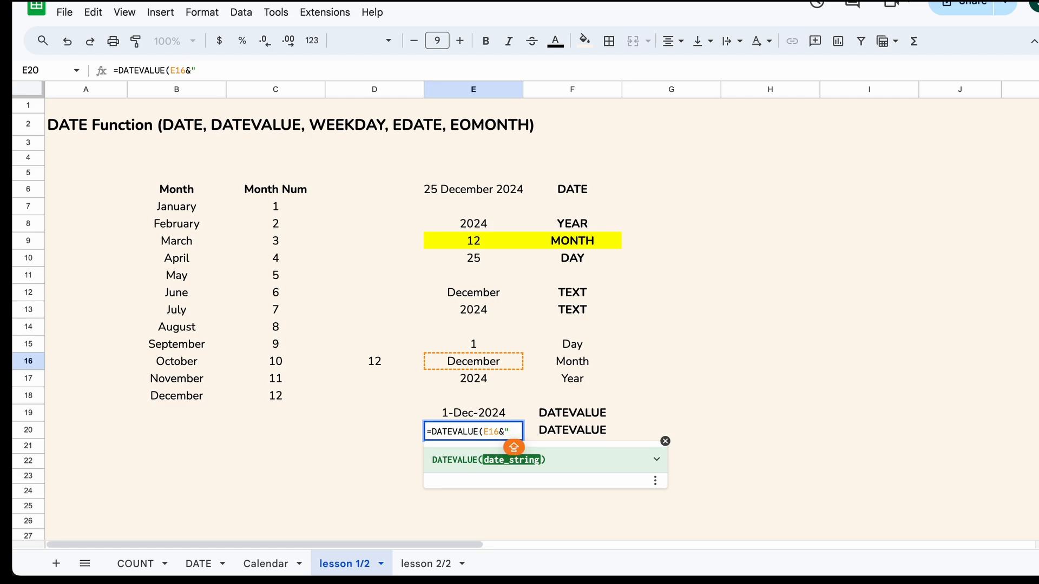
pyautogui.write(' 15')
pyautogui.write(' "')
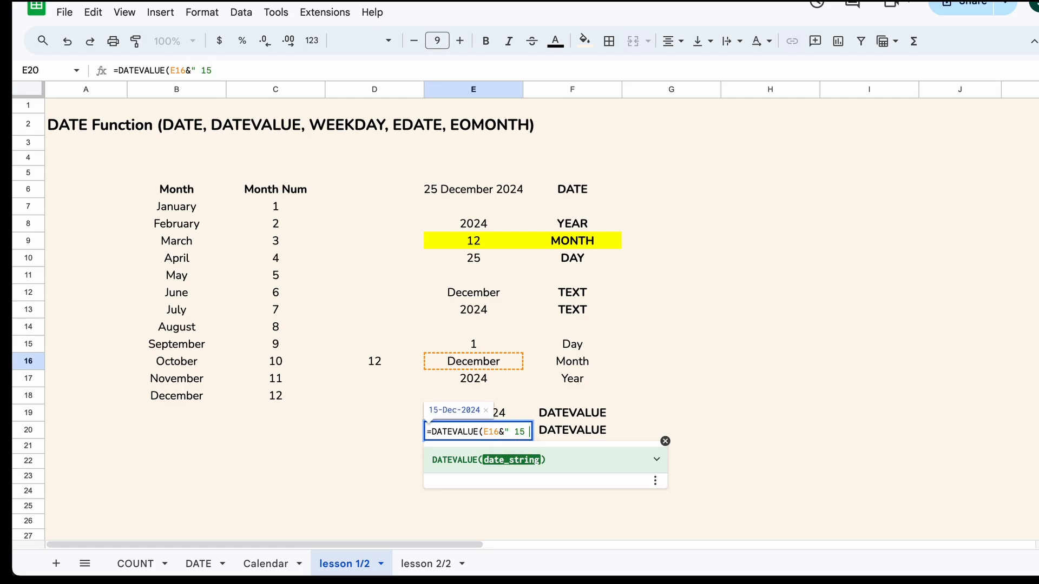
pyautogui.write('&')
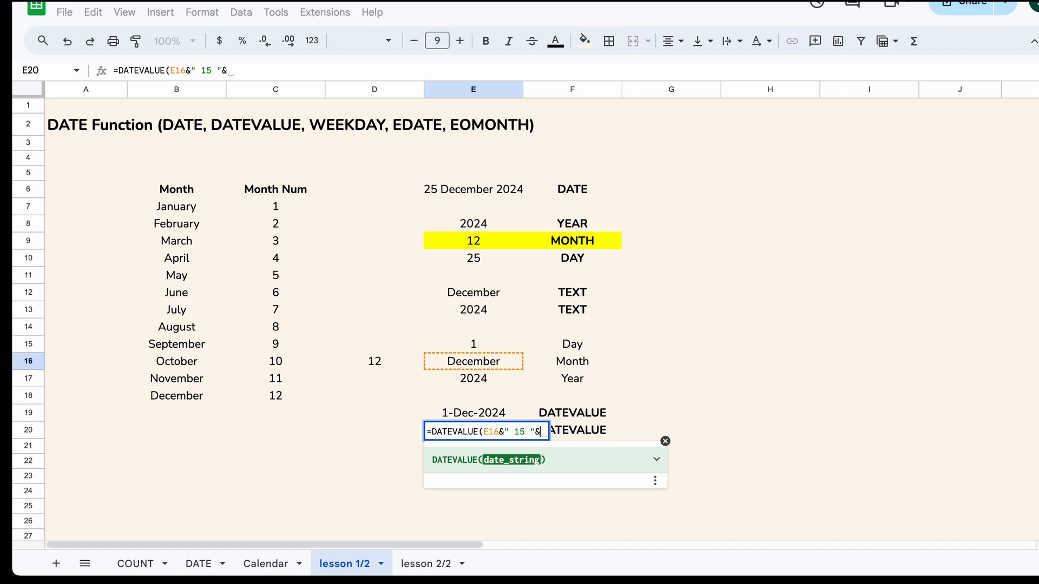
pyautogui.click(502, 382)
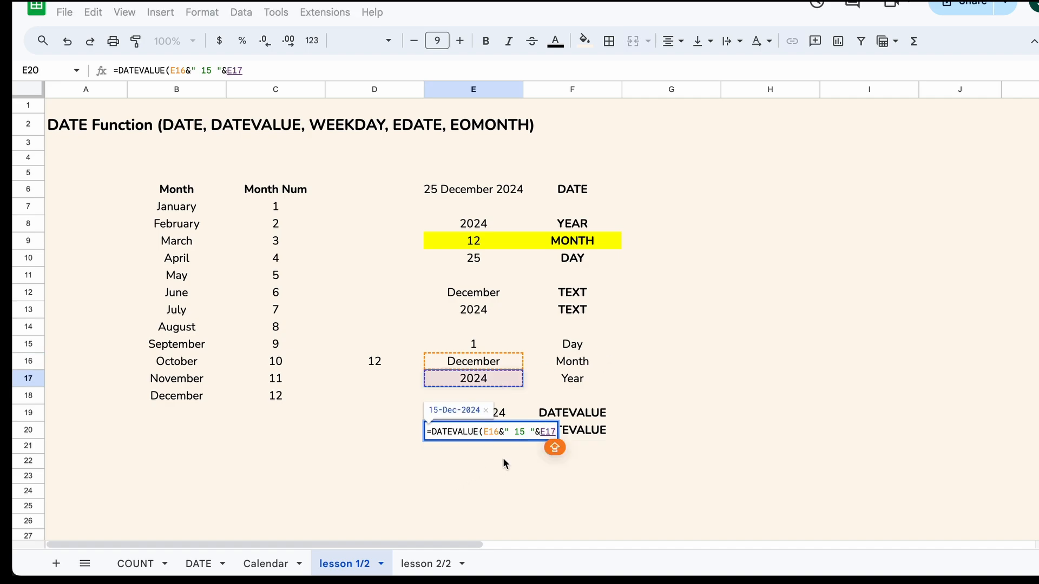
pyautogui.press('Return')
pyautogui.click(506, 434)
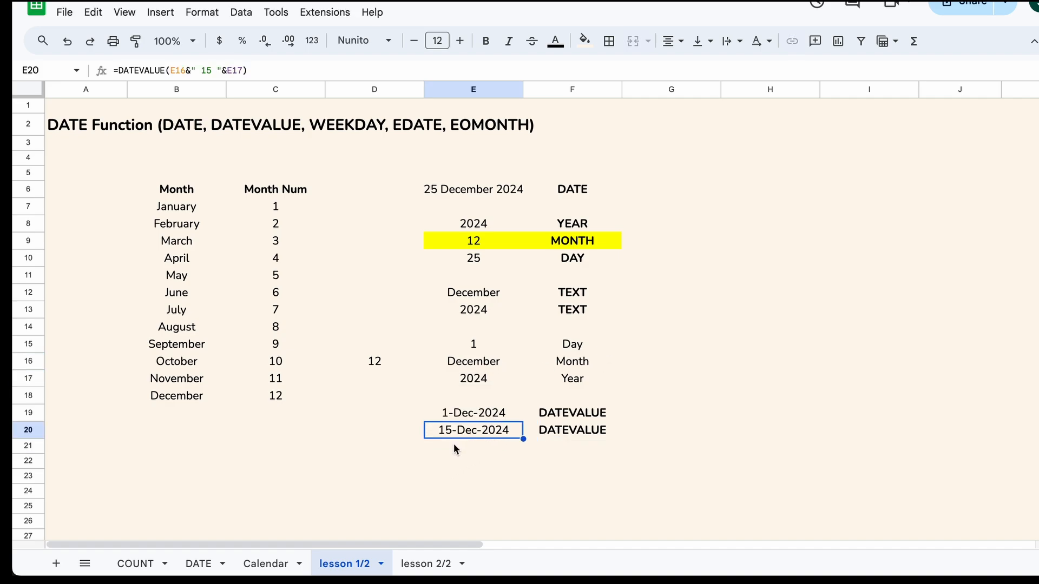
# Enter the date 1 December 2024 in H5.
pyautogui.hscroll(5, 455, 448)
pyautogui.click(493, 175)
pyautogui.write('1 December 2024')
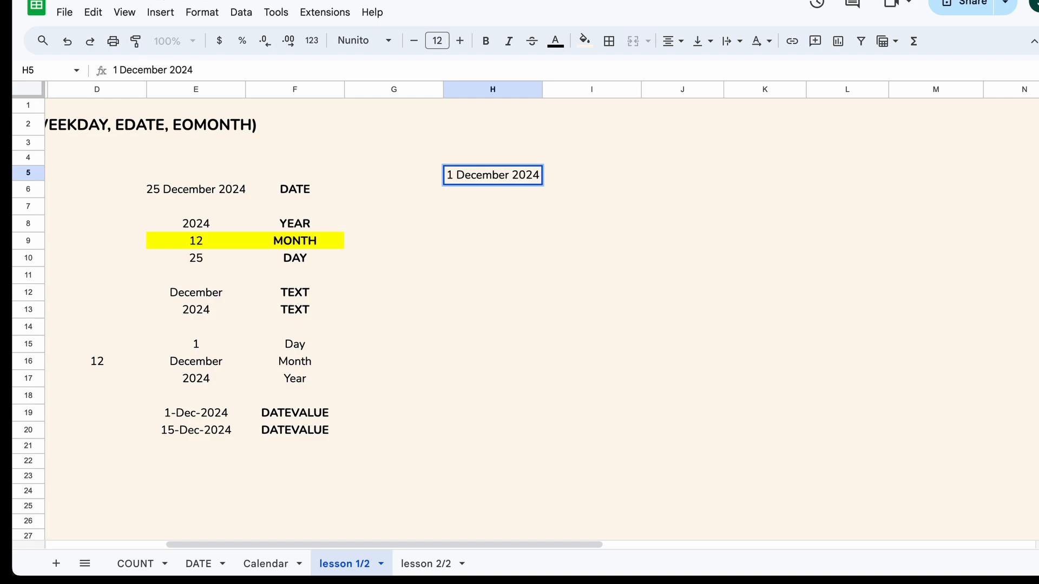
pyautogui.press('Return')
# Calculate the days between the dates in E6 and H5 by entering =E6-H5 in H6.
pyautogui.write('=')
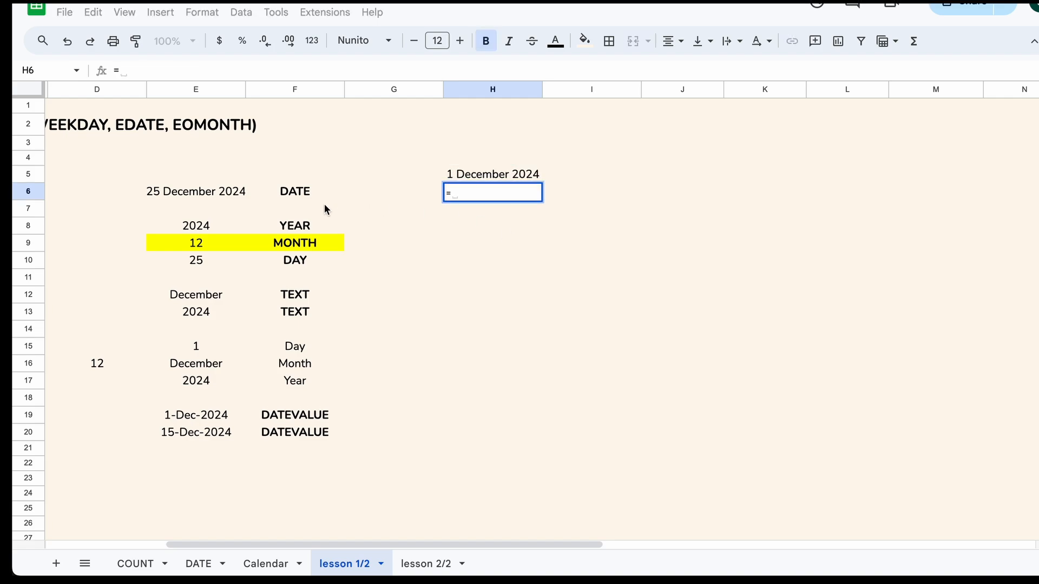
pyautogui.click(230, 193)
pyautogui.write('-')
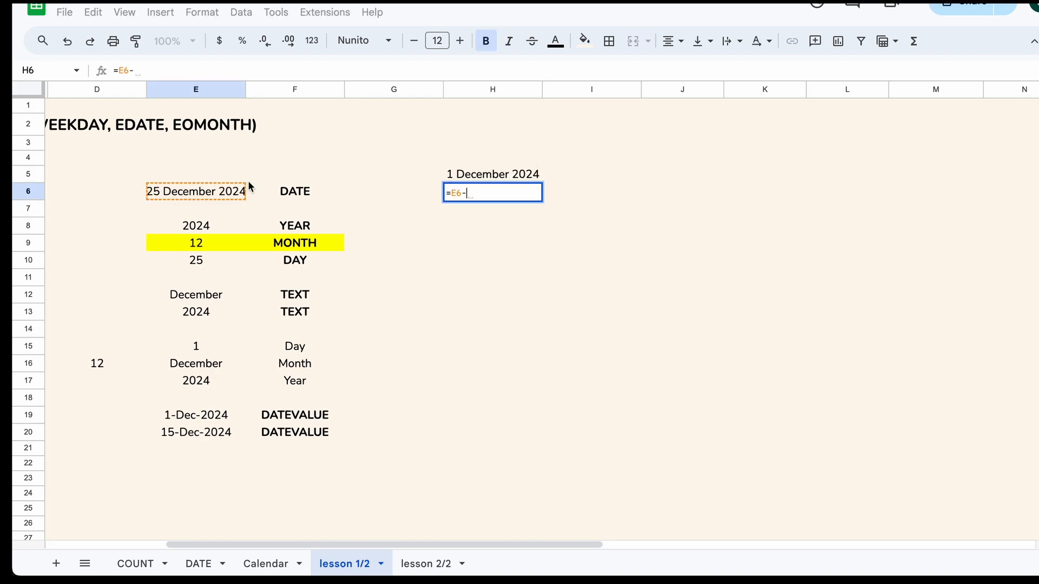
pyautogui.click(491, 177)
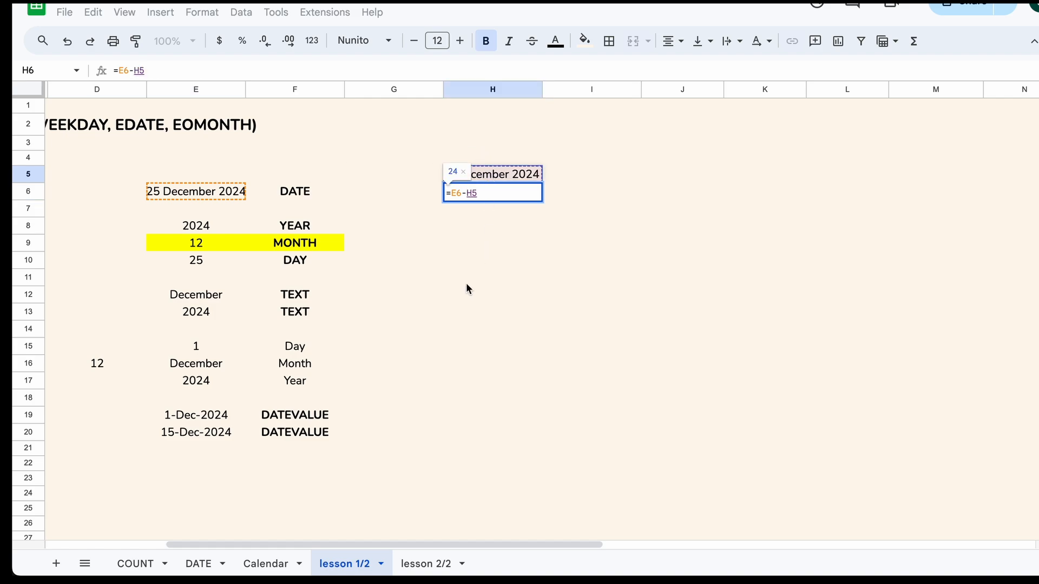
pyautogui.press('Return')
pyautogui.click(531, 193)
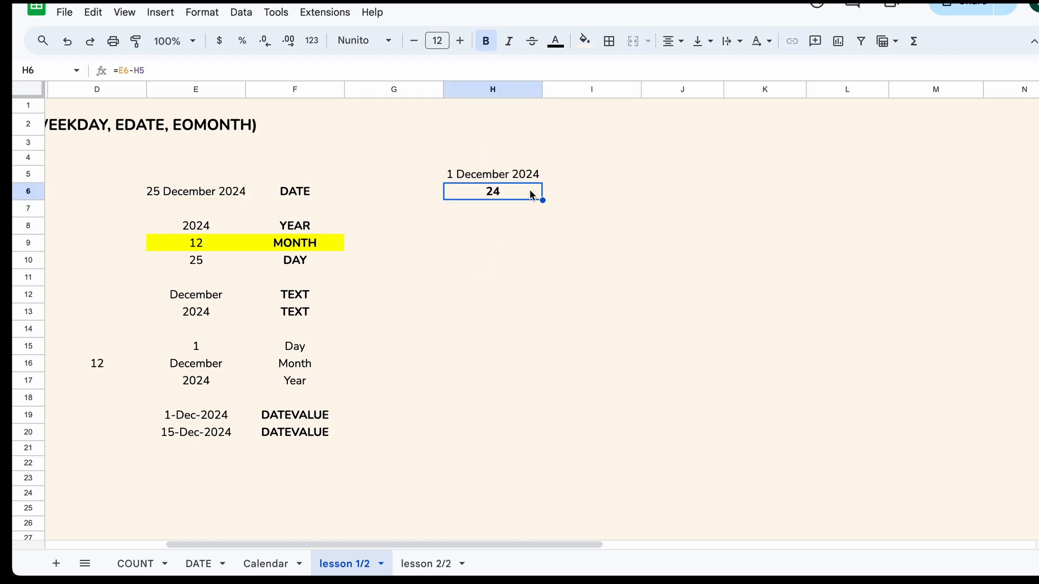
pyautogui.click(530, 177)
# Add 15 days to the H5 date by entering =H5+15 in H7 and make the cell bold.
pyautogui.click(511, 209)
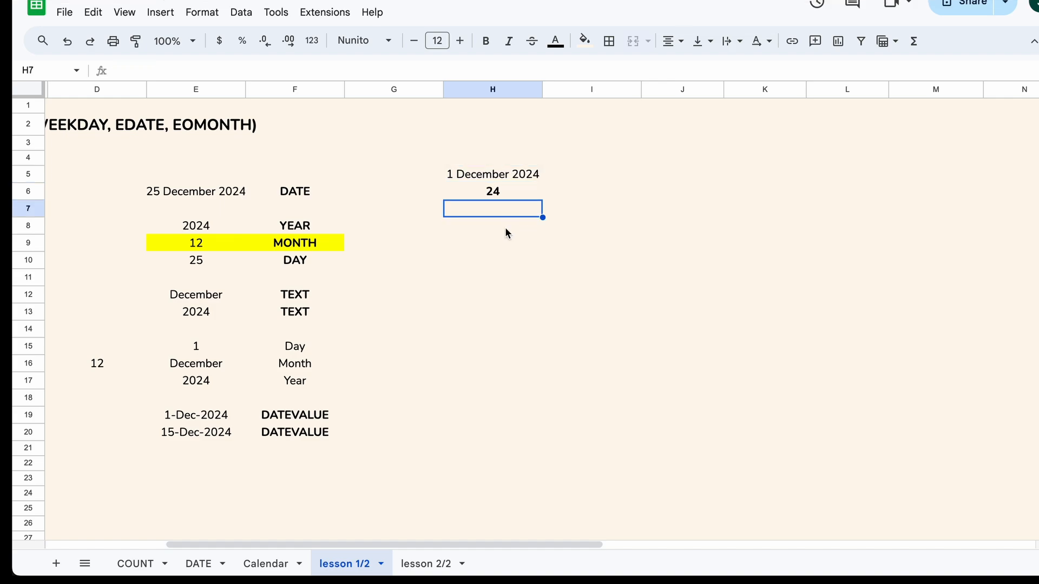
pyautogui.write('=')
pyautogui.press('Up')
pyautogui.press('Up')
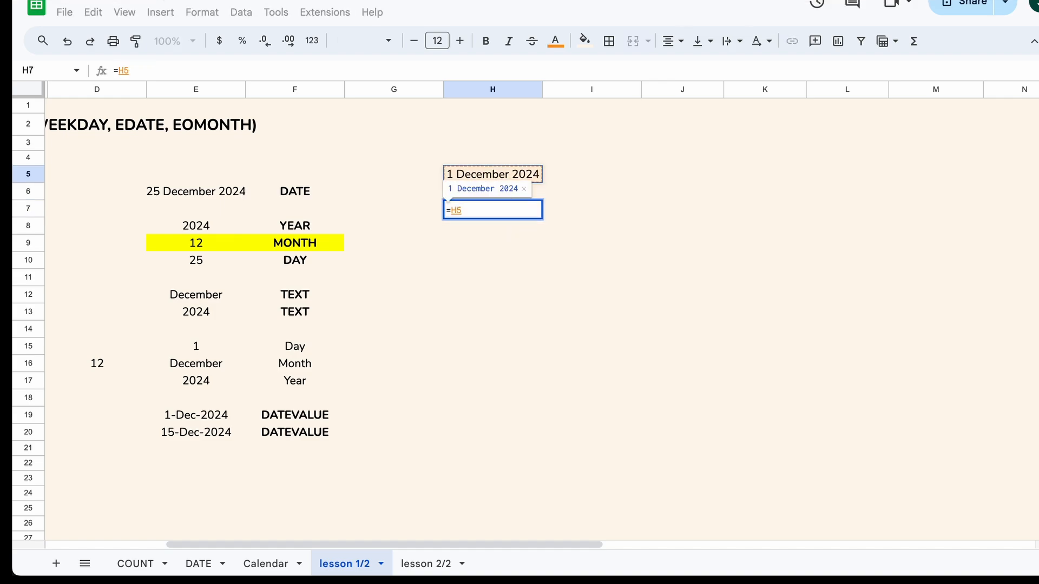
pyautogui.write('+')
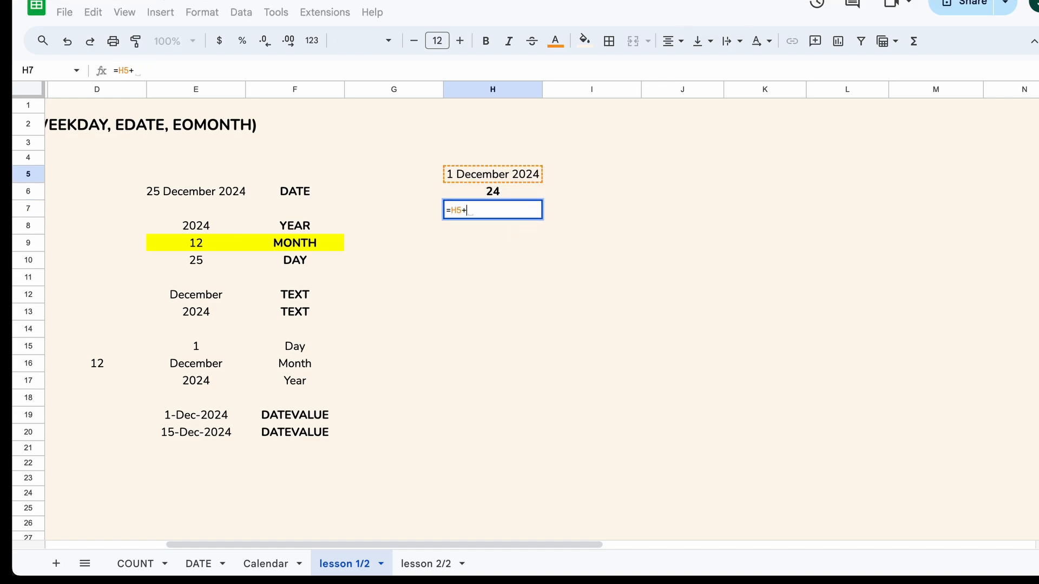
pyautogui.write('15')
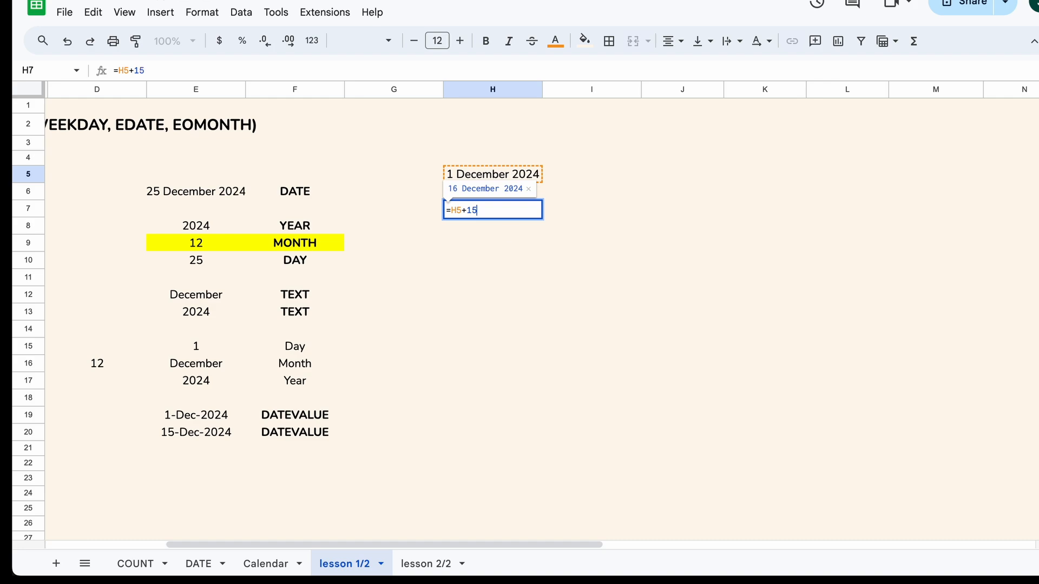
pyautogui.press('Return')
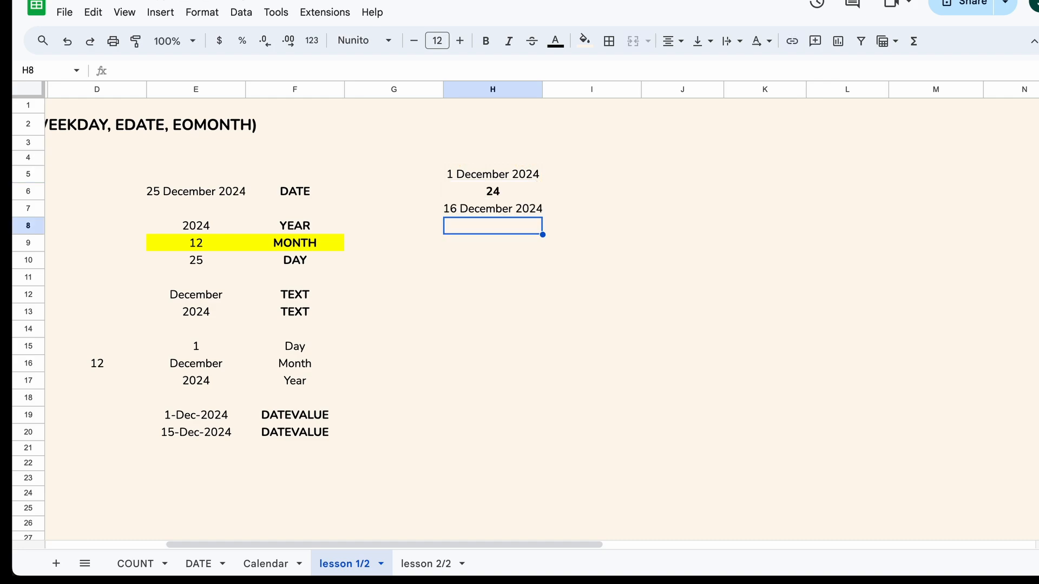
pyautogui.click(504, 209)
# Label cell I9 as EDATE and make the label bold.
pyautogui.click(592, 243)
pyautogui.write('EDATE')
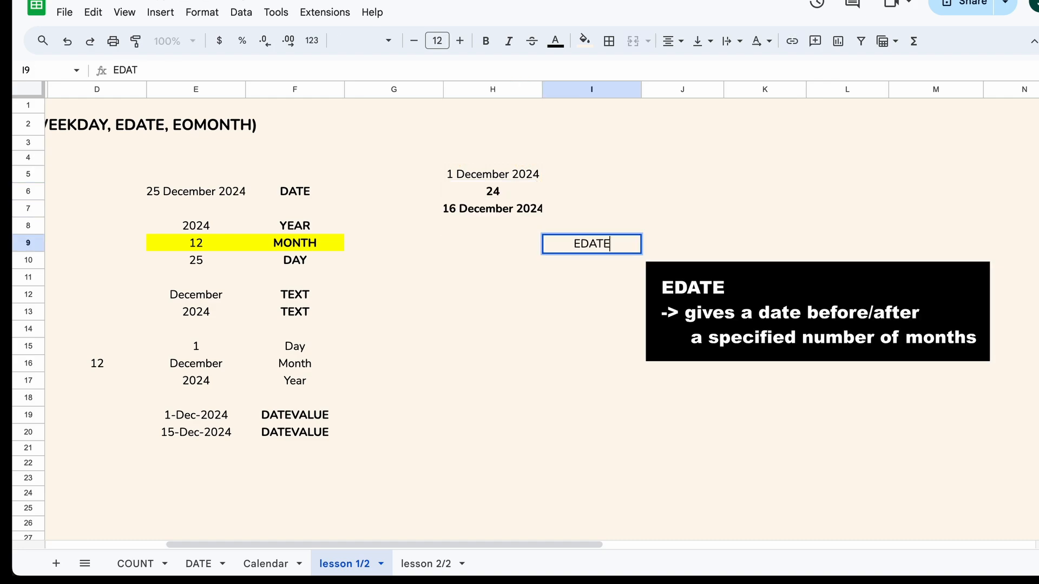
pyautogui.press('Return')
pyautogui.press('Up')
pyautogui.hotkey('ctrl', 'b')
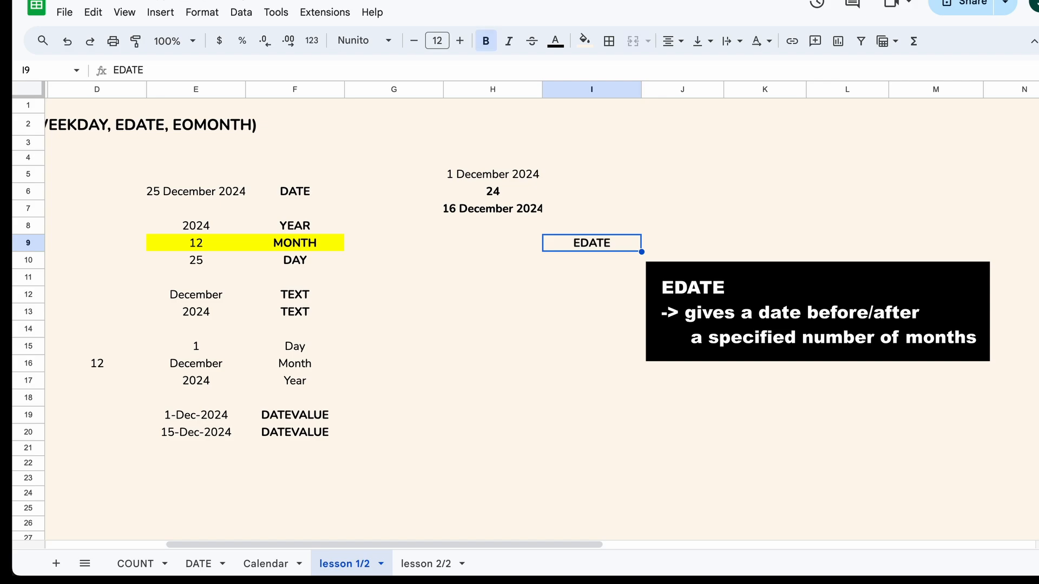
# Get the date one month after H5 by entering =EDATE(H5,1) in H9, and compare it with H5.
pyautogui.press('Left')
pyautogui.write('=')
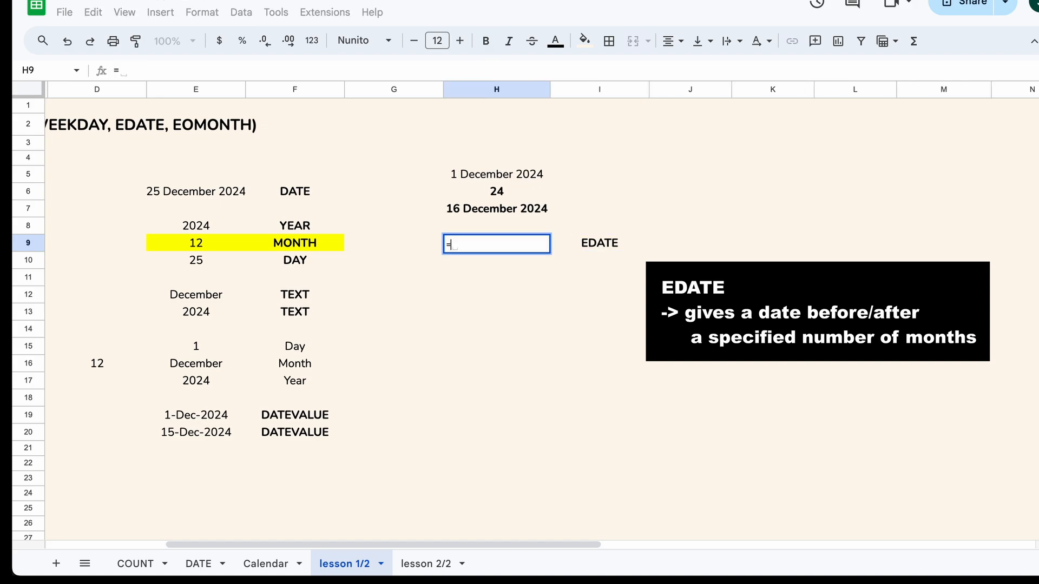
pyautogui.write('EDATE(')
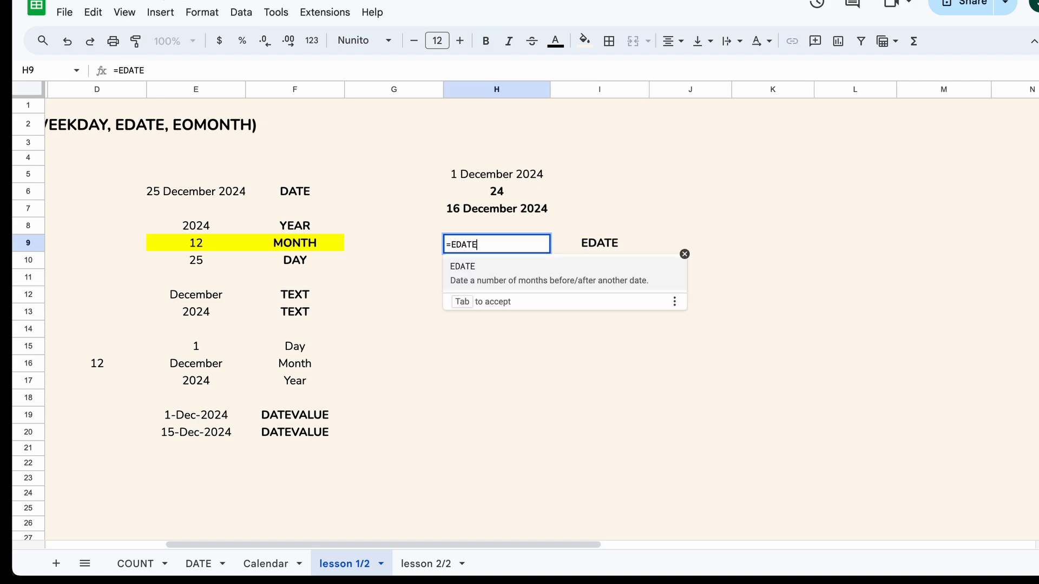
pyautogui.click(520, 173)
pyautogui.write(', ')
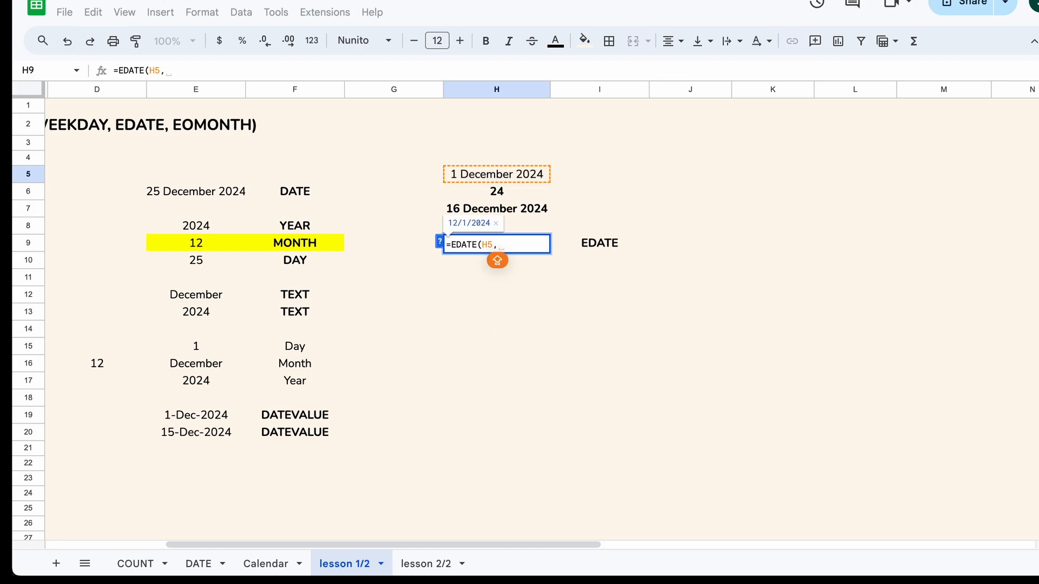
pyautogui.write('1)')
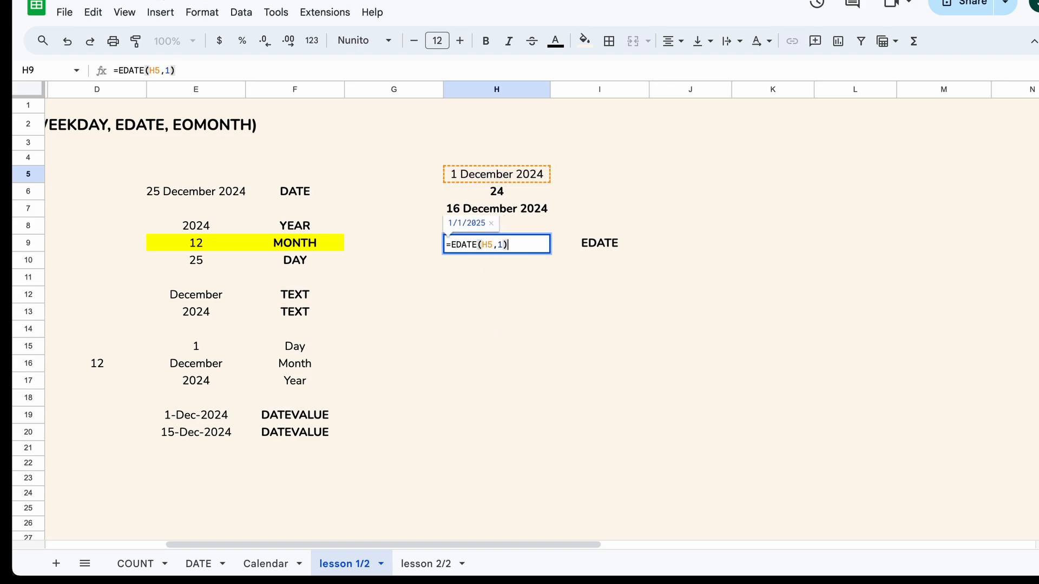
pyautogui.press('Return')
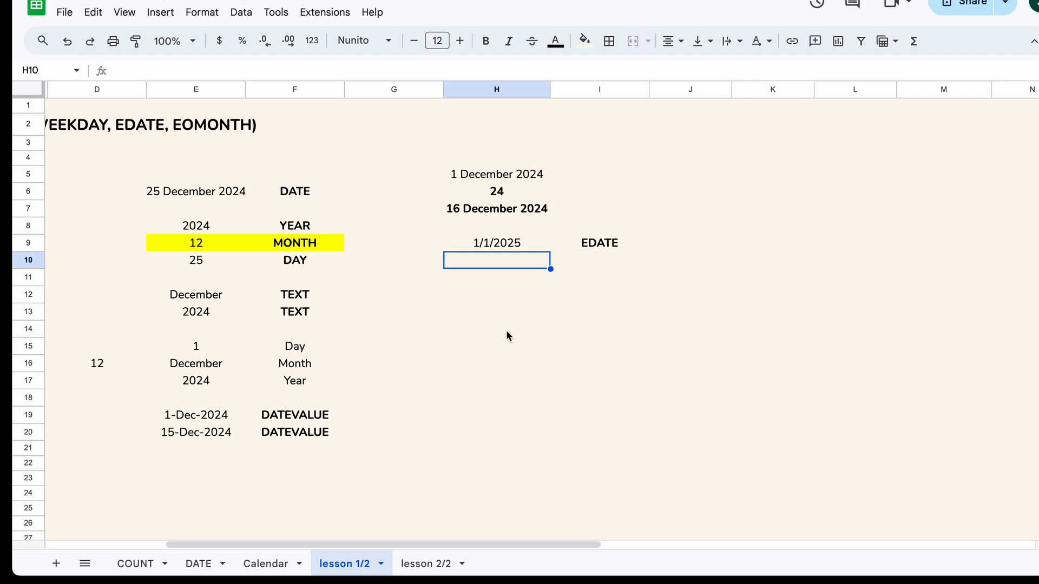
pyautogui.click(545, 247)
pyautogui.click(541, 182)
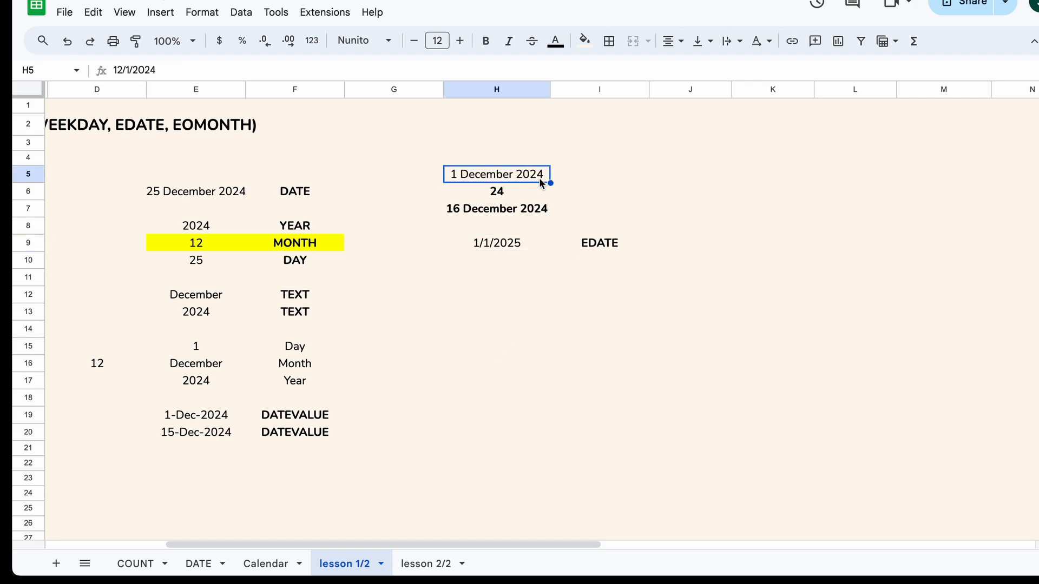
# Change the number of months in the H9 EDATE formula to 3.
pyautogui.click(531, 248)
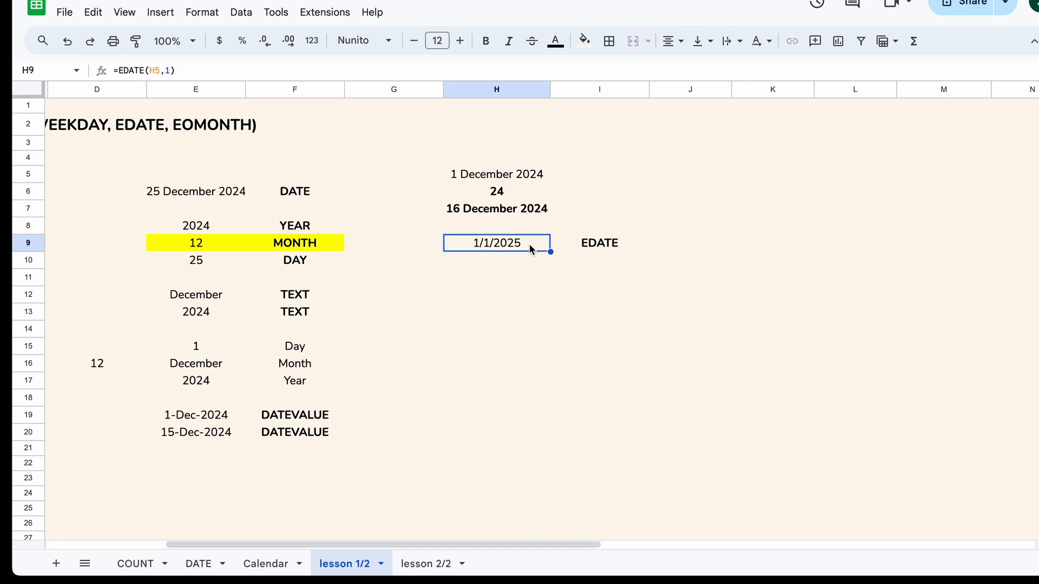
pyautogui.doubleClick(532, 248)
pyautogui.doubleClick(505, 244)
pyautogui.press('BackSpace')
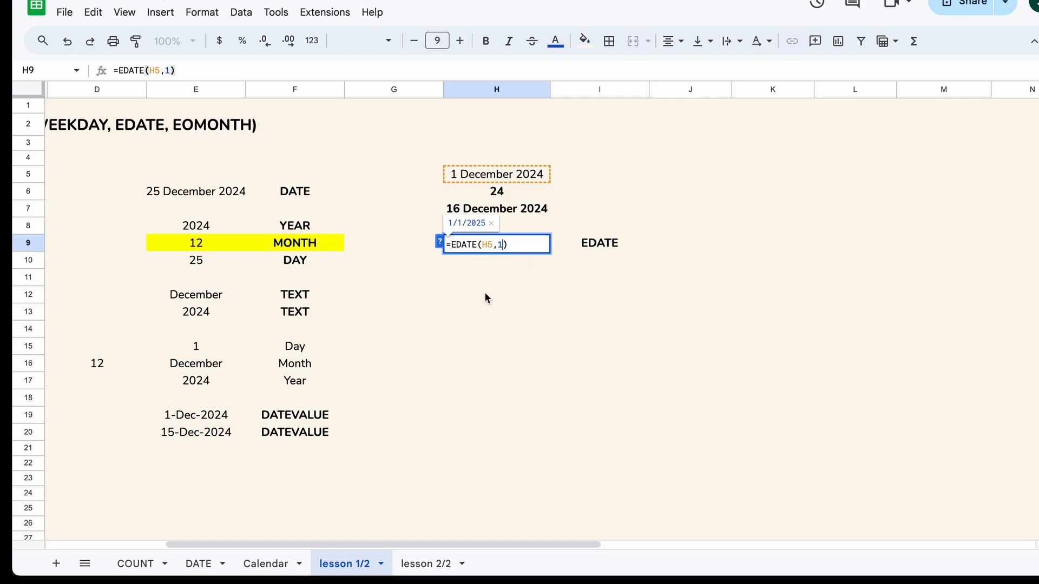
pyautogui.write('3')
pyautogui.press('Return')
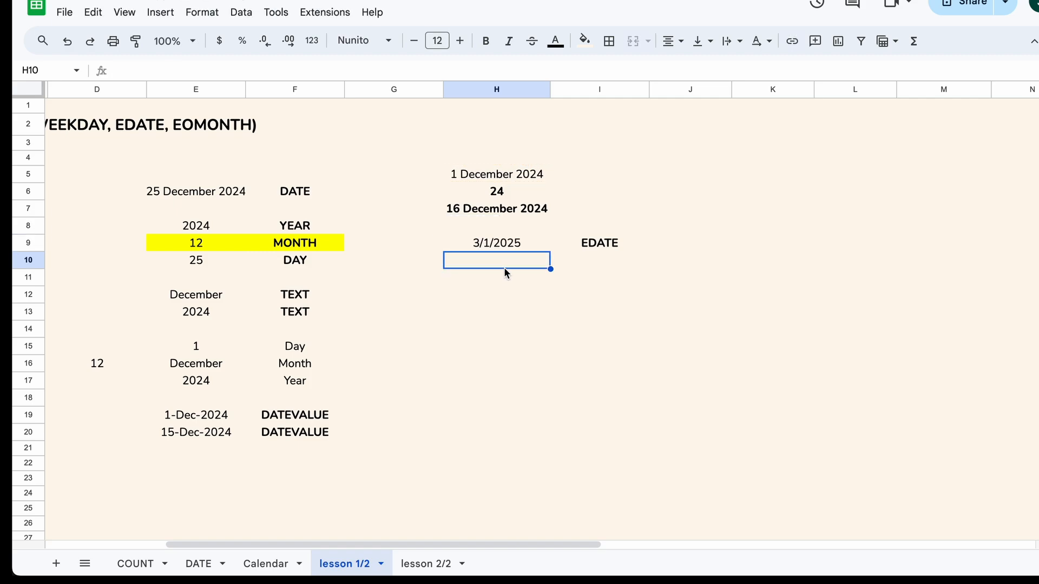
pyautogui.click(527, 245)
# Copy the date formatting of H5 onto the EDATE result in H9.
pyautogui.click(530, 174)
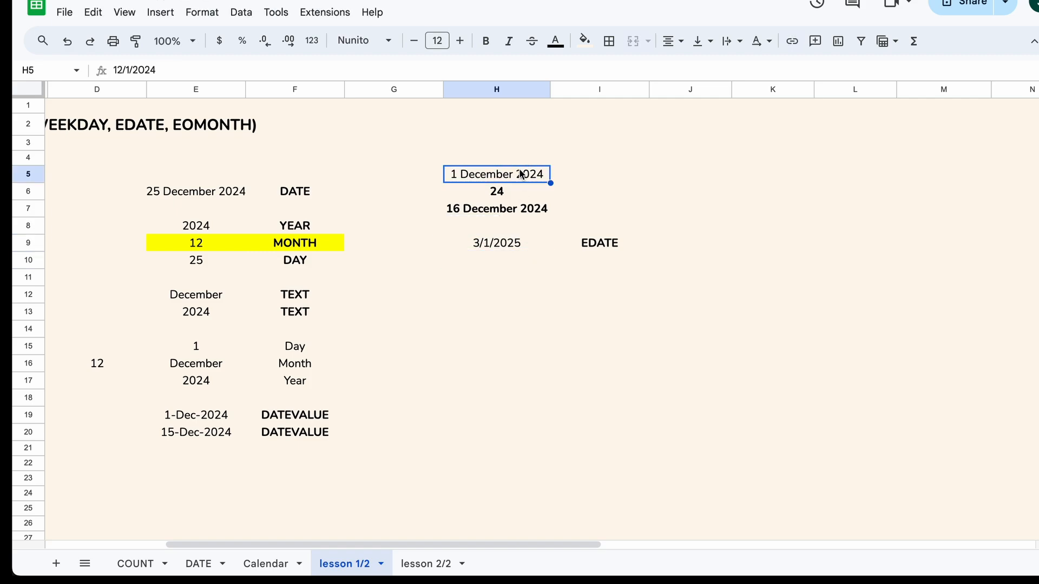
pyautogui.click(135, 40)
pyautogui.click(506, 243)
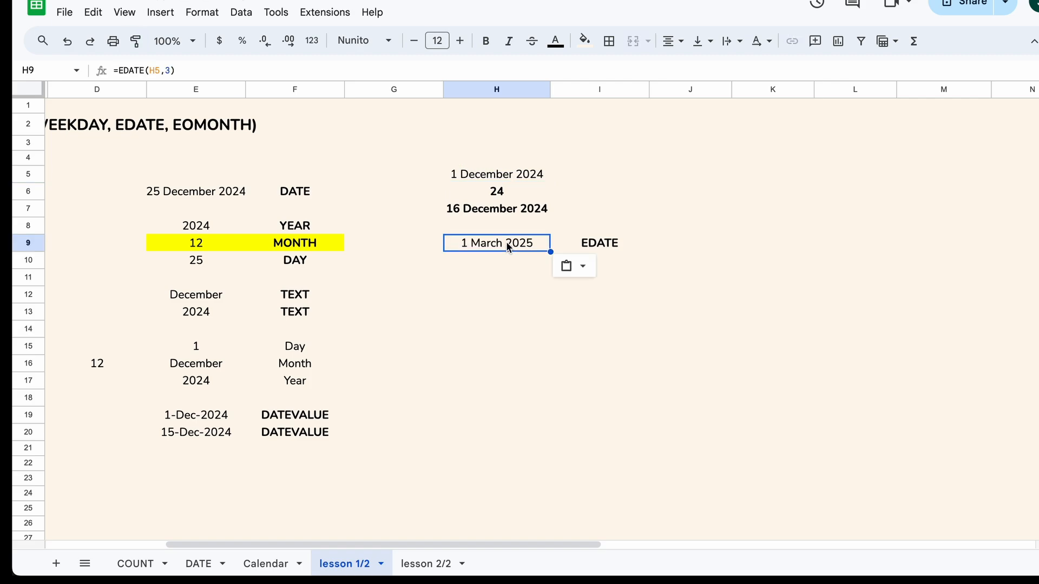
pyautogui.click(514, 272)
# Set the months argument in H9 to -3 so its formula is =EDATE(H5,-3).
pyautogui.click(520, 241)
pyautogui.doubleClick(543, 239)
pyautogui.press('Left')
pyautogui.press('BackSpace')
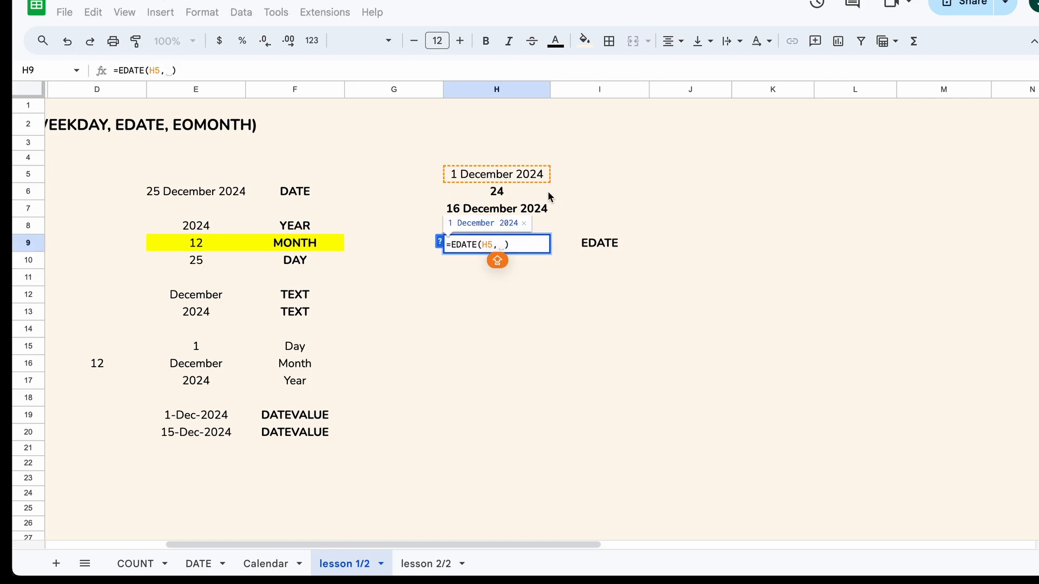
pyautogui.write('-3')
pyautogui.press('Return')
pyautogui.click(535, 244)
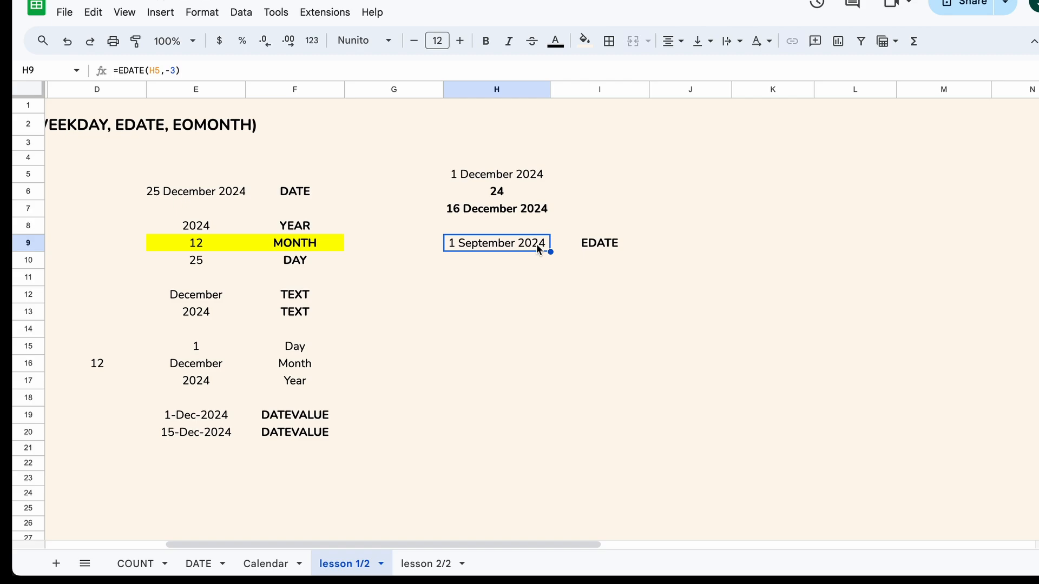
# Label cell I12 as EOMONTH.
pyautogui.click(585, 290)
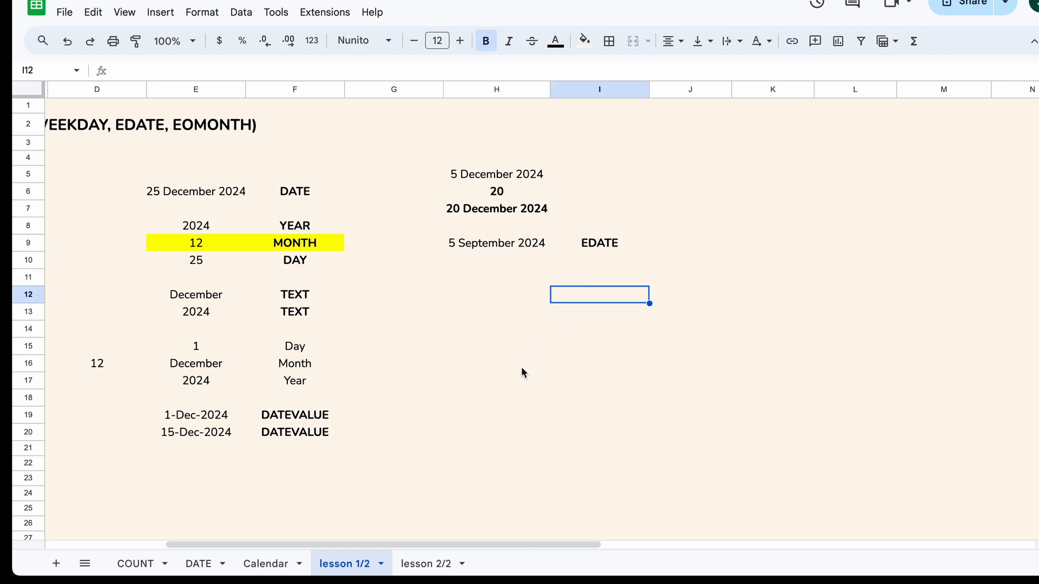
pyautogui.write('EOMONTH')
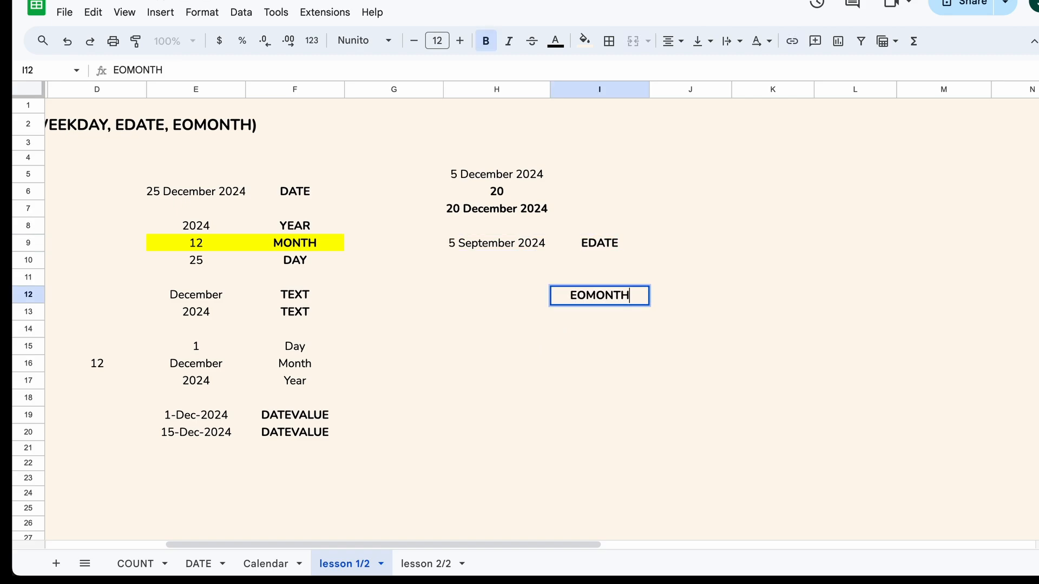
pyautogui.press('Return')
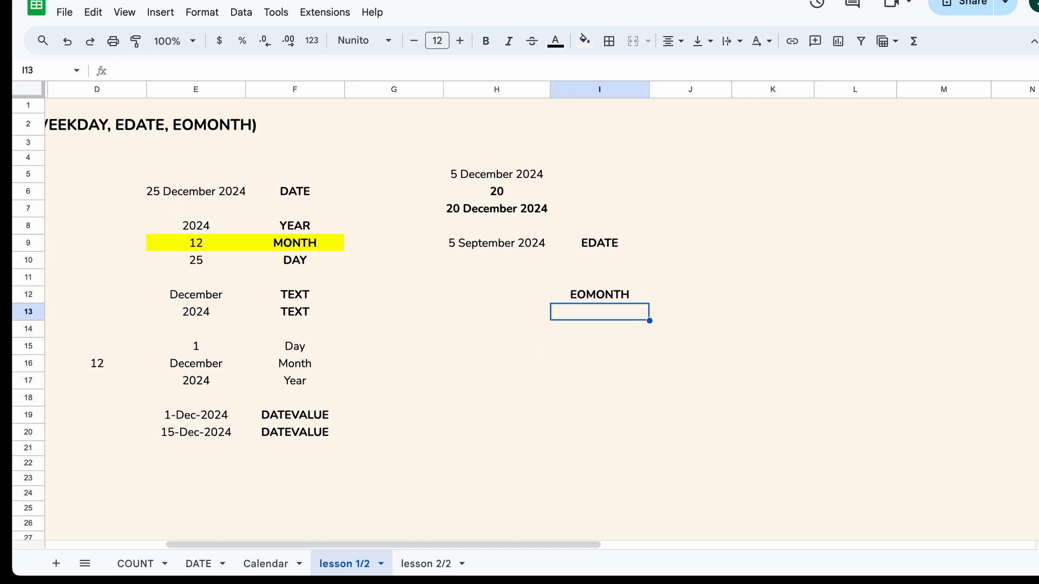
# Get the last day of the H9 date's month by entering =EOMONTH(H9,0) in H12, and compare it with H9.
pyautogui.click(528, 299)
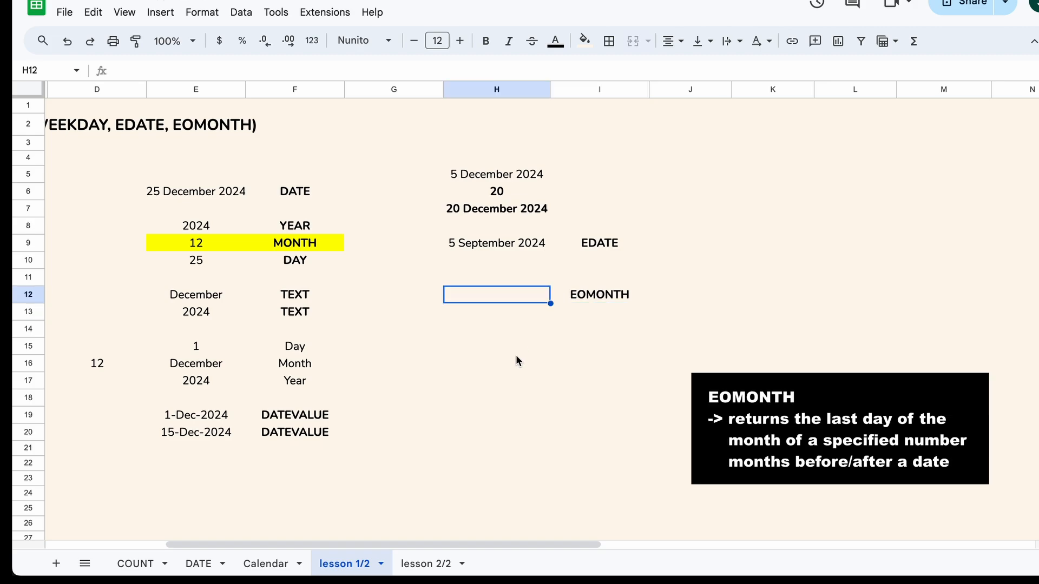
pyautogui.write('=')
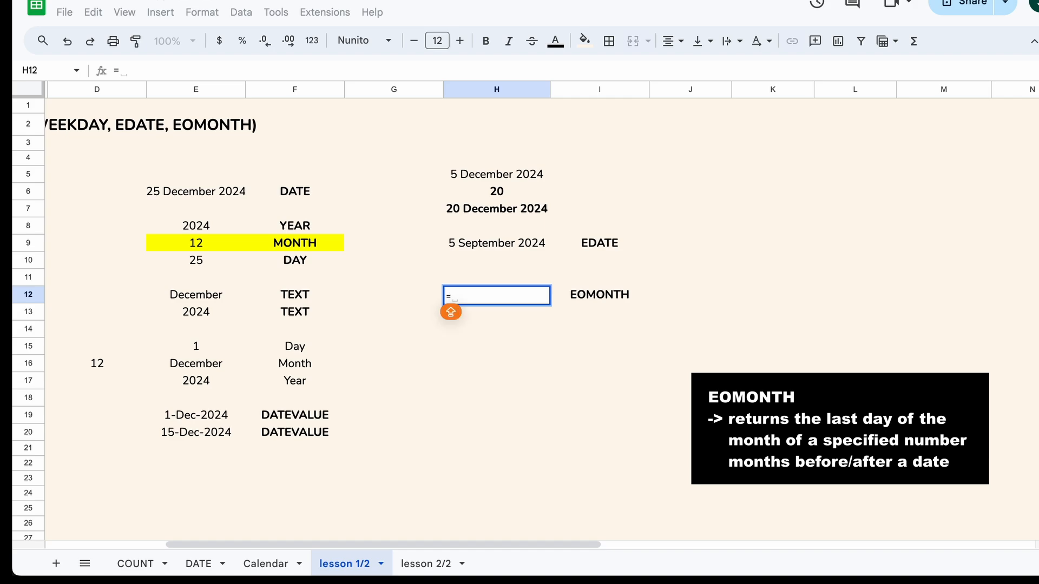
pyautogui.write('EOMONTH(')
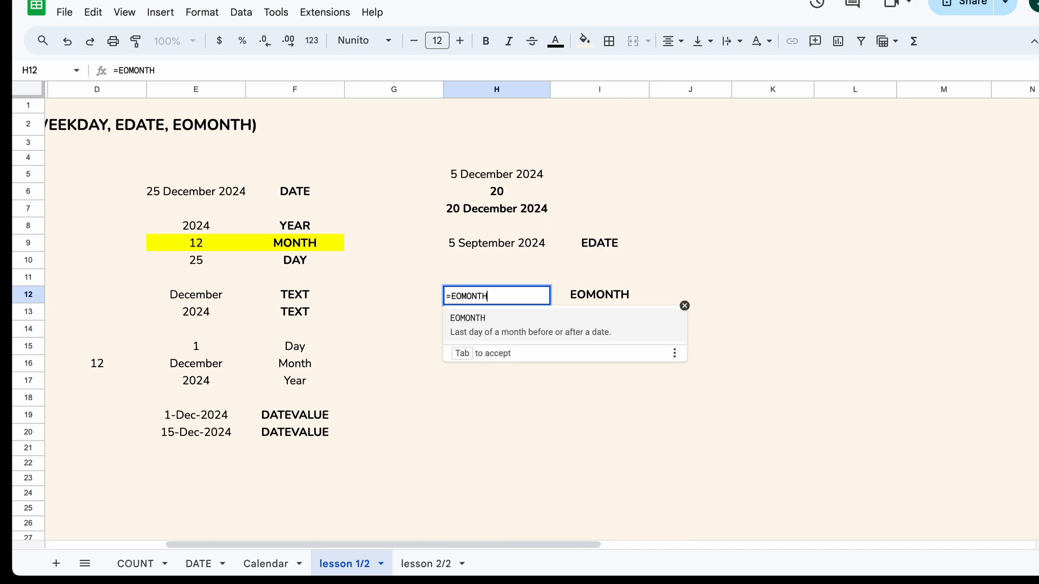
pyautogui.press('shift')
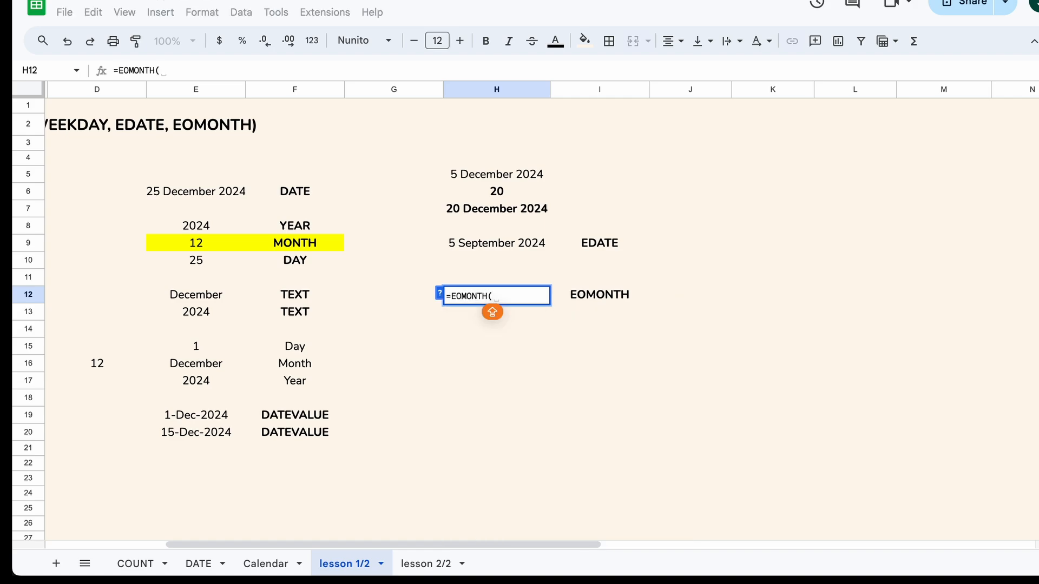
pyautogui.click(541, 244)
pyautogui.write(',')
pyautogui.press('shift')
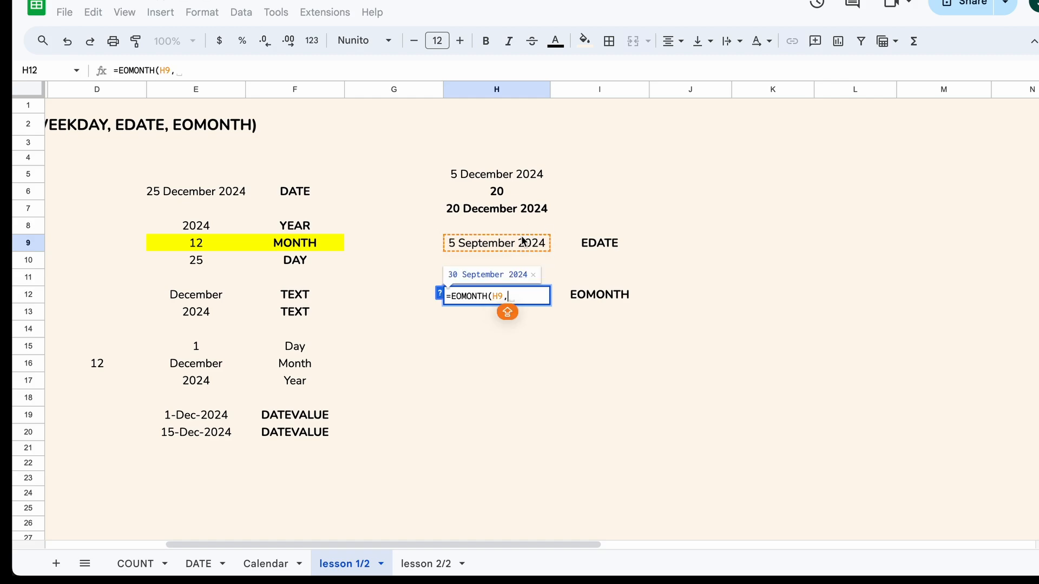
pyautogui.write('0)')
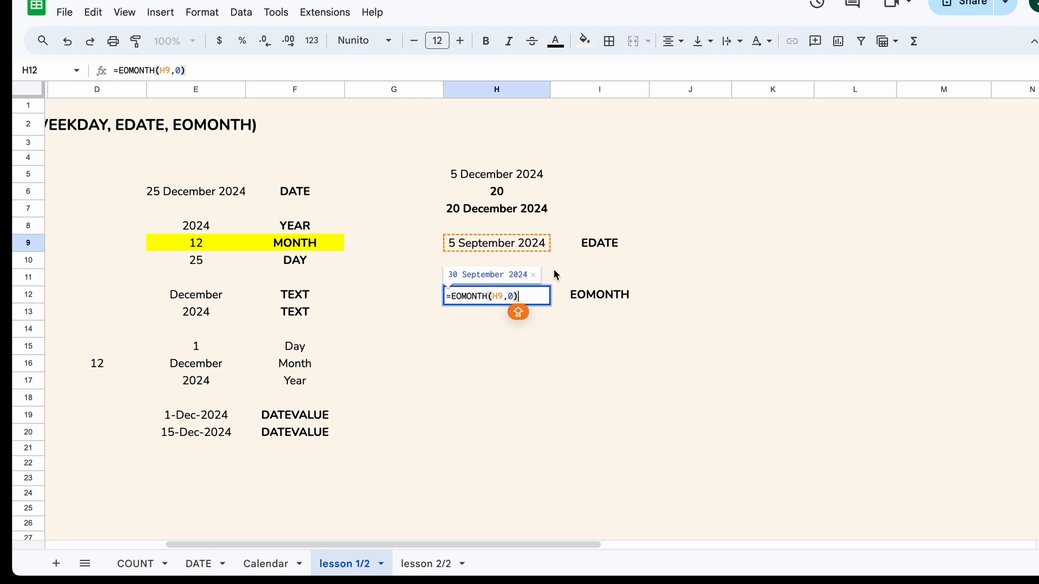
pyautogui.press('Return')
pyautogui.click(541, 295)
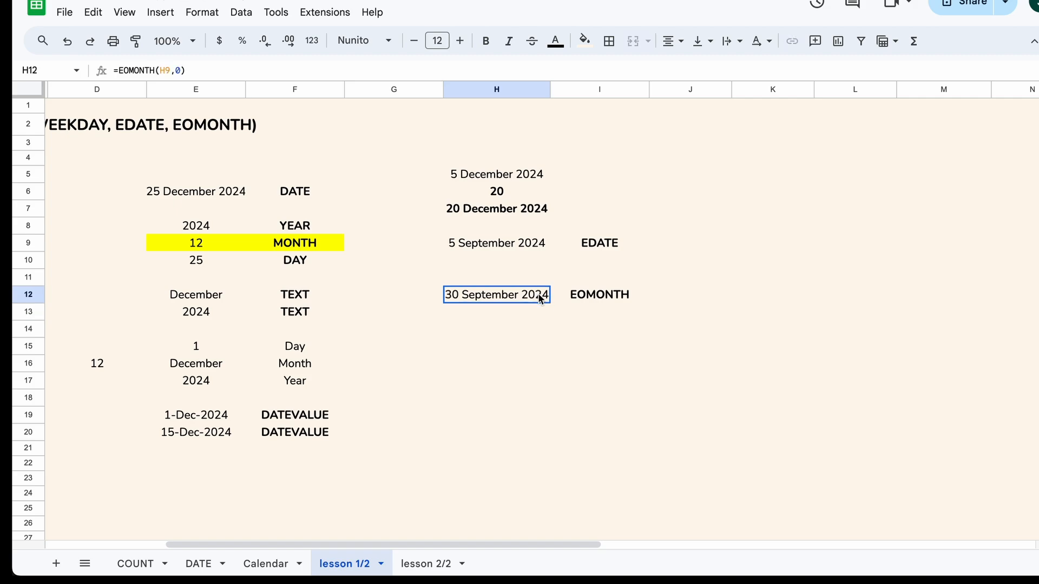
pyautogui.click(549, 249)
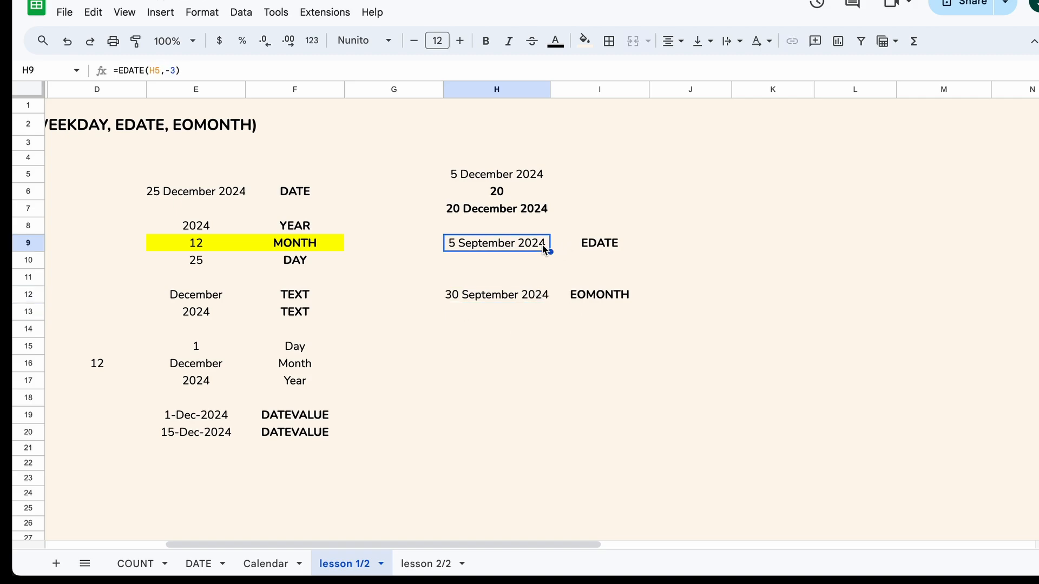
# Set the months argument in H12 to 1 so its formula is =EOMONTH(H9,1).
pyautogui.click(542, 292)
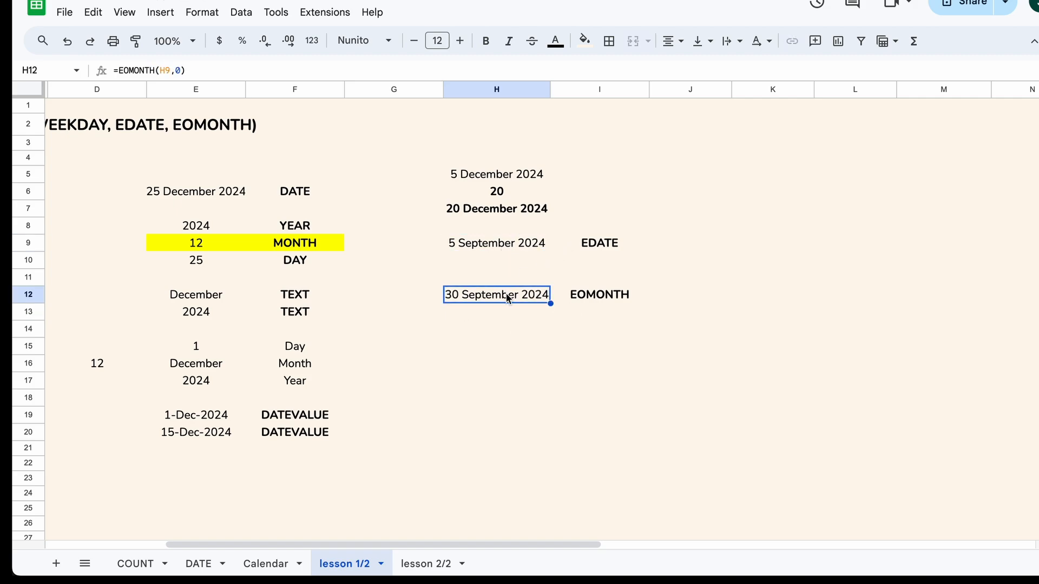
pyautogui.doubleClick(505, 293)
pyautogui.click(512, 295)
pyautogui.press('BackSpace')
pyautogui.write('1')
pyautogui.press('Return')
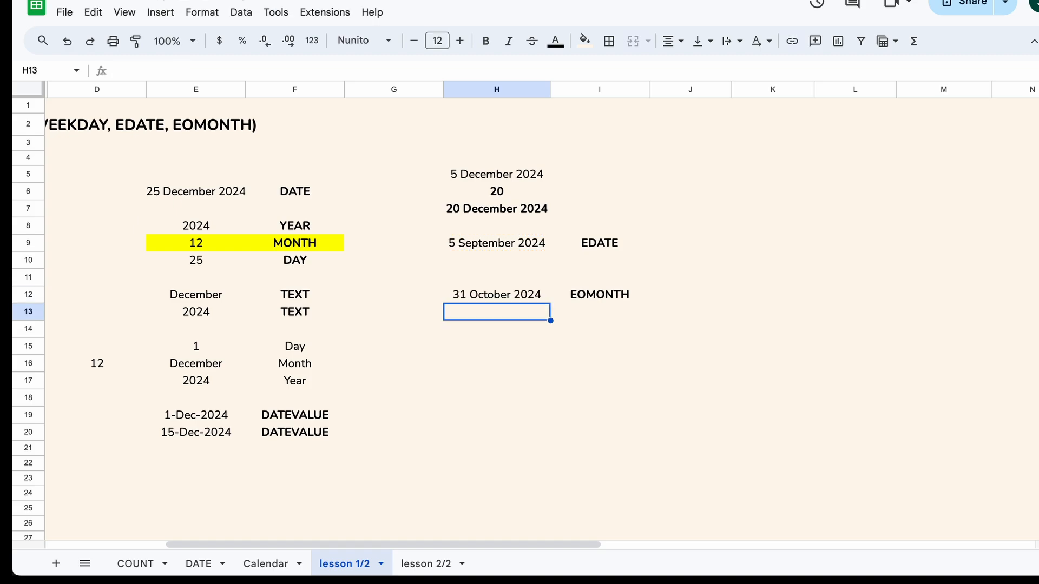
# Set the months argument in H12 to -1 so its formula is =EOMONTH(H9,-1), and compare it with the date in H9.
pyautogui.click(546, 299)
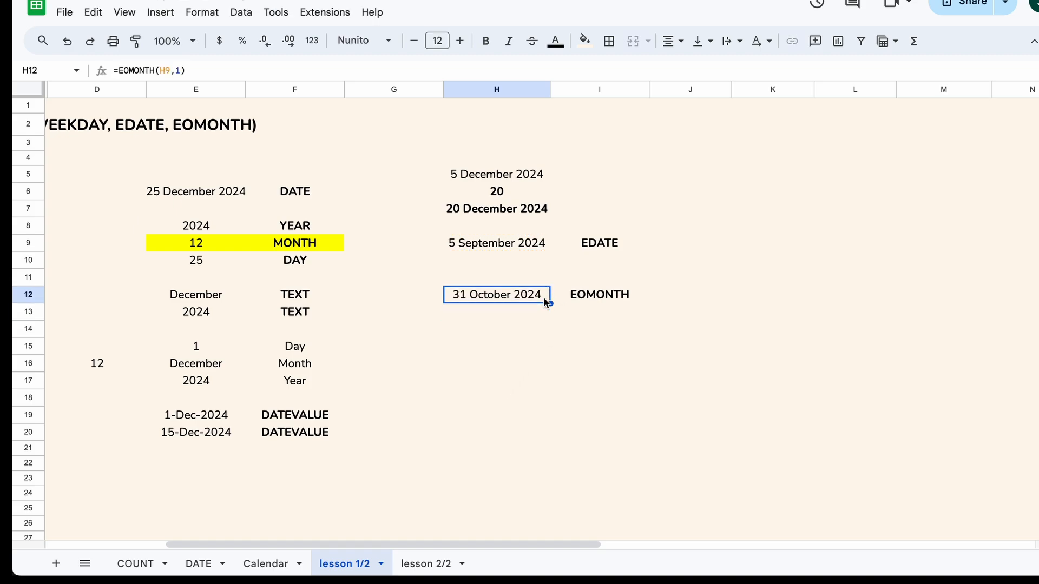
pyautogui.doubleClick(514, 297)
pyautogui.press('BackSpace')
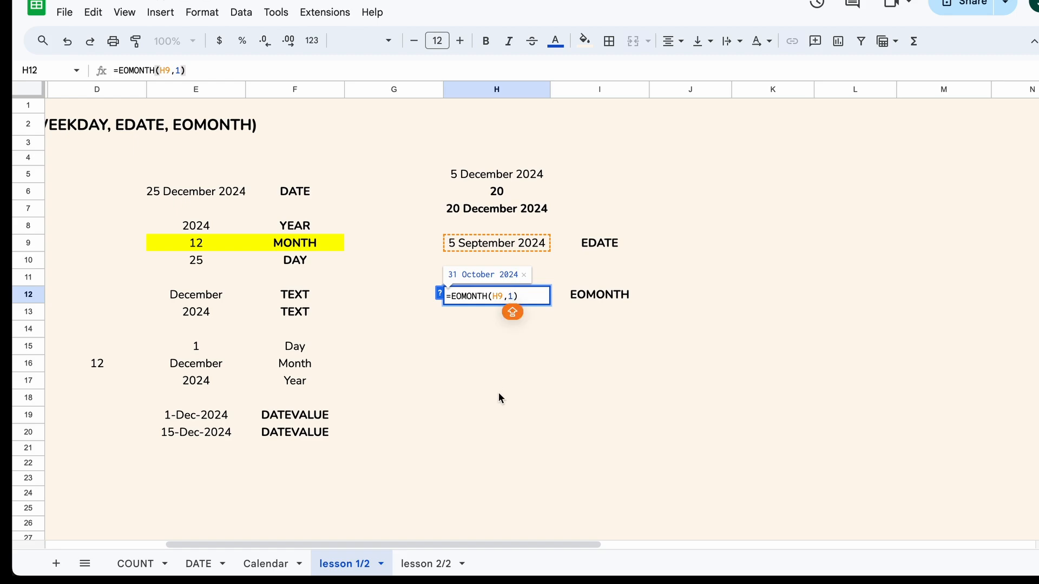
pyautogui.write('-1')
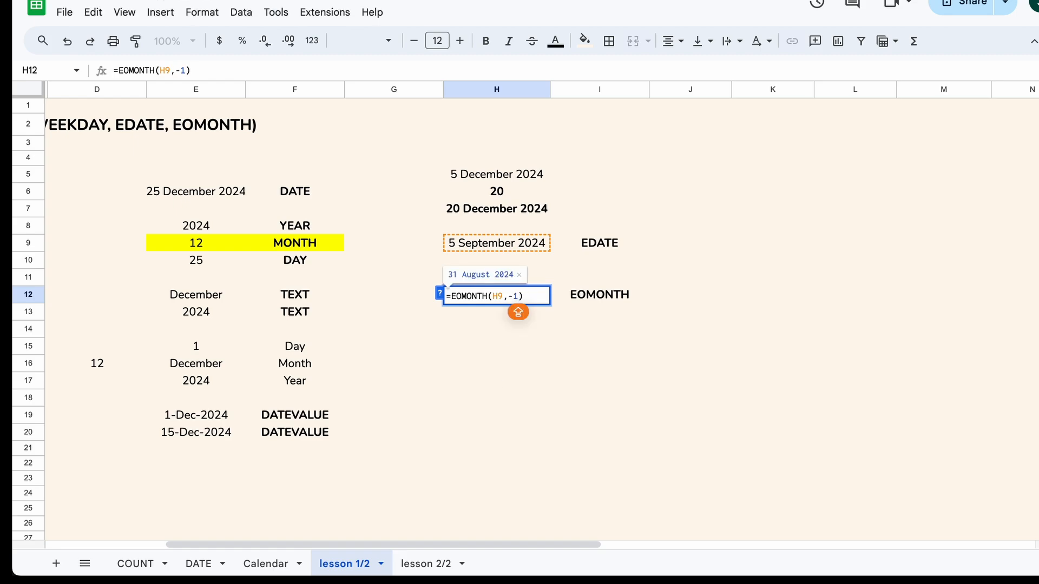
pyautogui.press('Return')
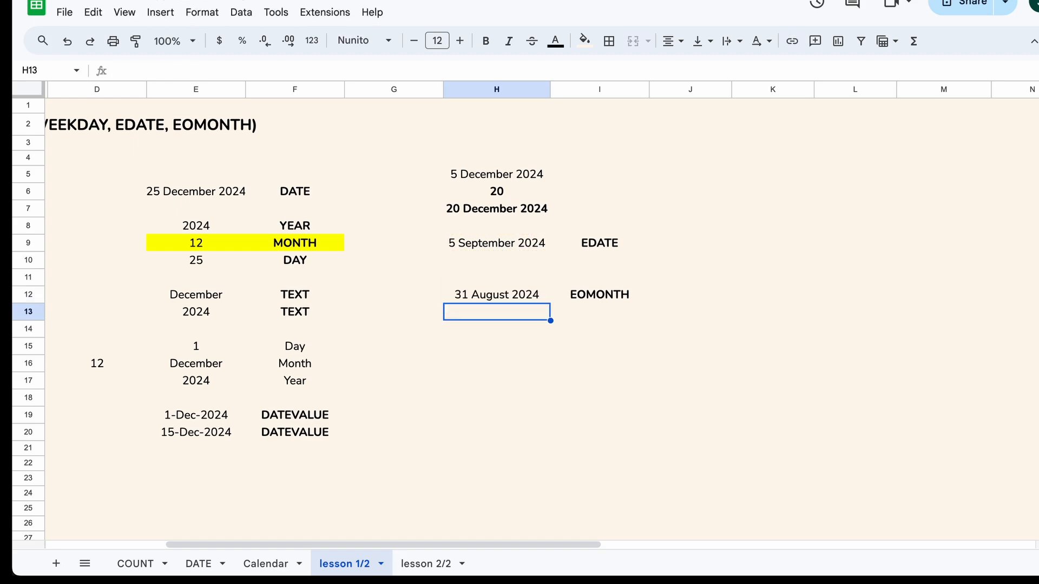
pyautogui.click(542, 298)
pyautogui.click(548, 245)
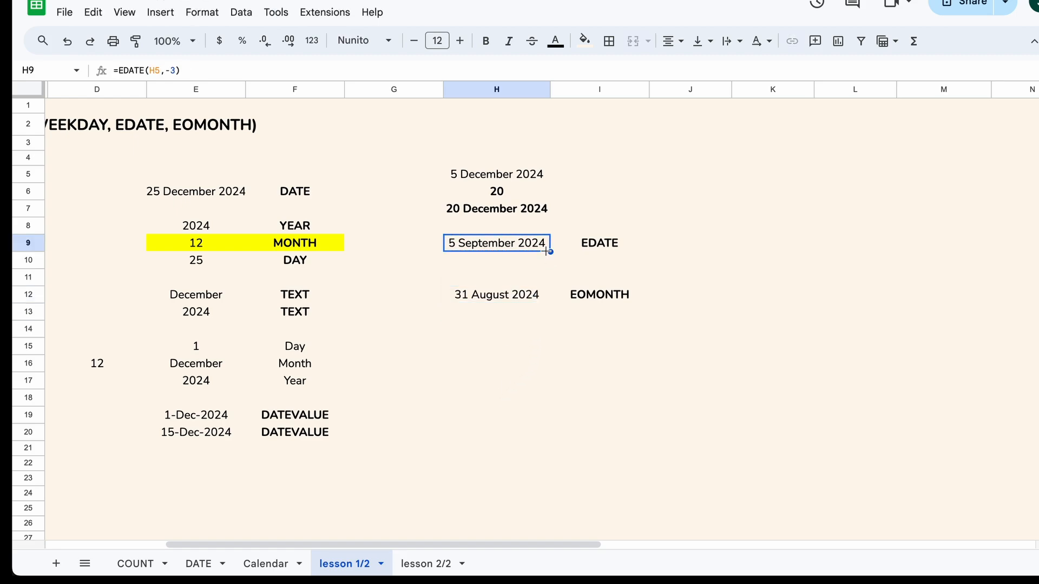
pyautogui.click(540, 295)
# Enter the heading WEEKDAYS in cell K5.
pyautogui.hscroll(2, 741, 299)
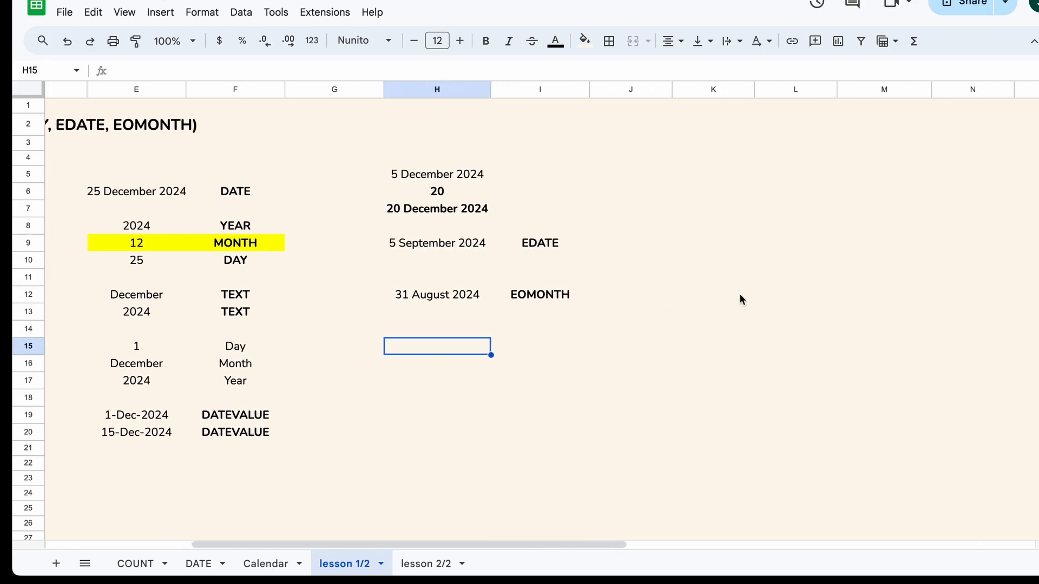
pyautogui.hscroll(4, 740, 295)
pyautogui.hscroll(-1, 740, 295)
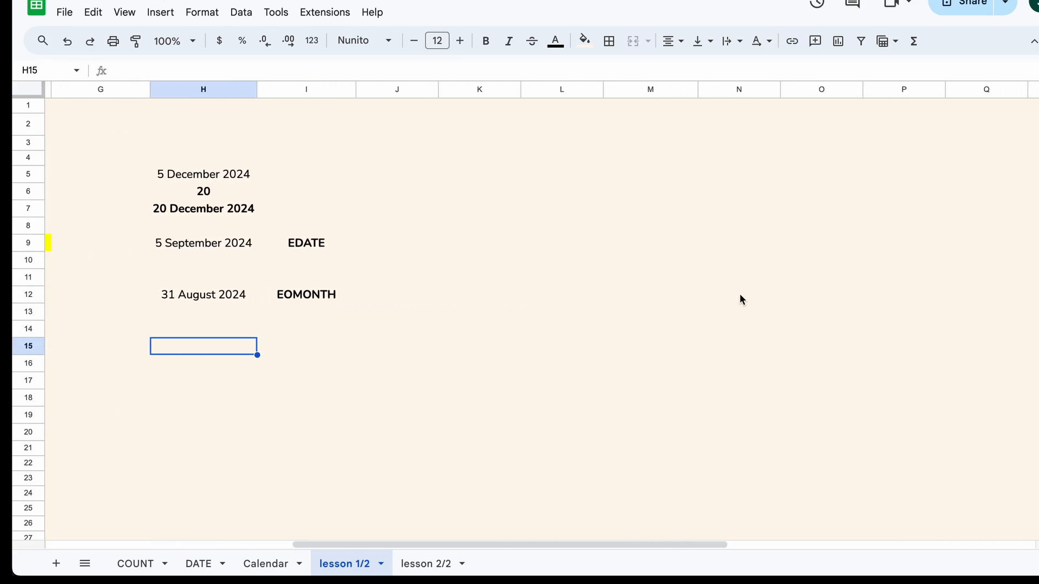
pyautogui.click(472, 181)
pyautogui.write('WEEKDA')
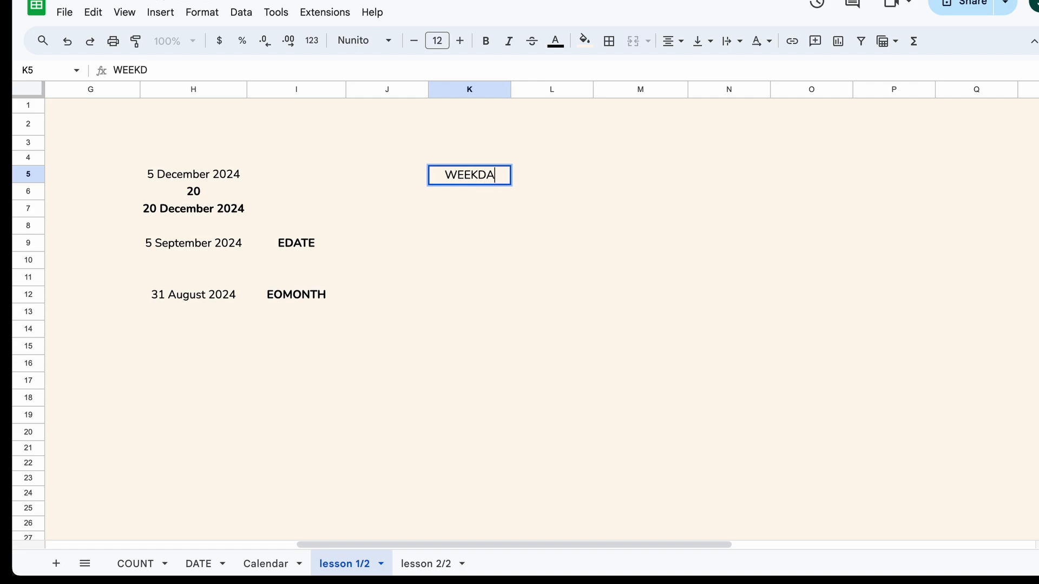
pyautogui.write('YS')
# List the days of the week from Sunday to Saturday in K6:K12, filling the series down from the first entries.
pyautogui.click(502, 195)
pyautogui.write('Sunday')
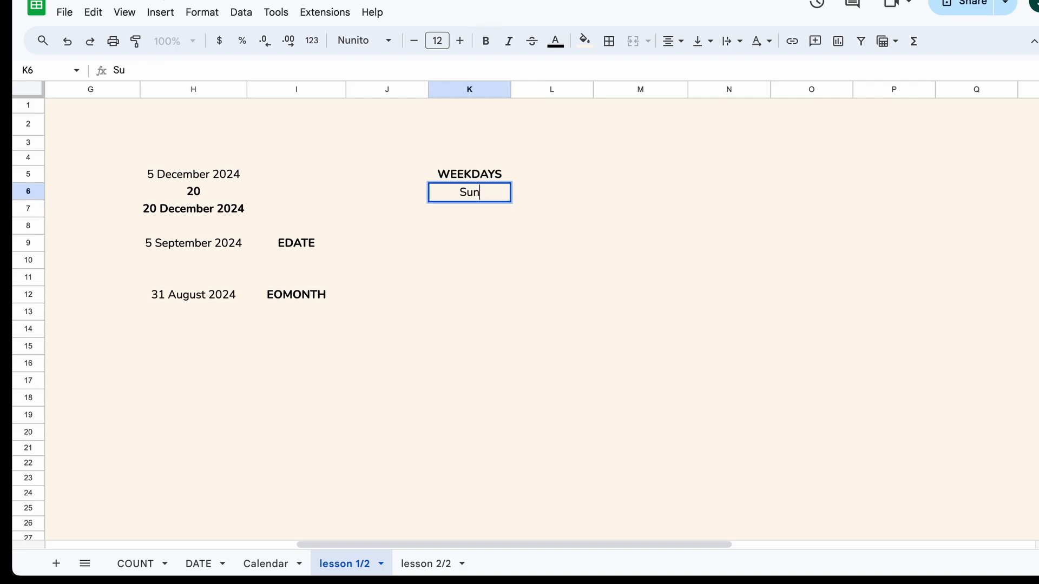
pyautogui.press('Return')
pyautogui.write('Monday')
pyautogui.press('Return')
pyautogui.write('Teesday')
pyautogui.press('Return')
pyautogui.moveTo(469, 209); pyautogui.dragTo(510, 303)
# Number the weekdays from 1 for Sunday to 7 for Saturday in L6:L12.
pyautogui.click(538, 196)
pyautogui.write('1')
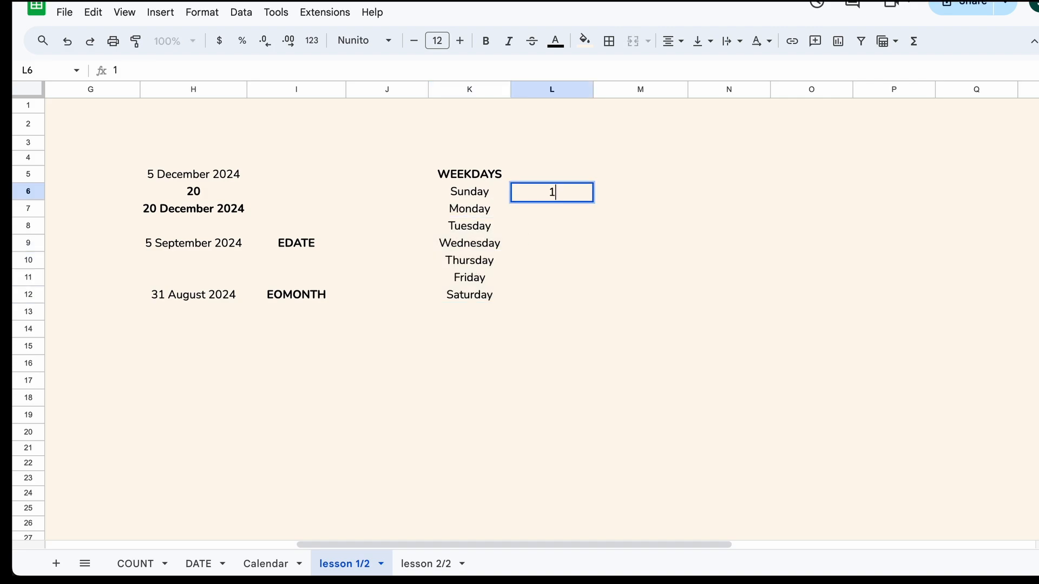
pyautogui.press('Return')
pyautogui.write('2')
pyautogui.press('Return')
pyautogui.write('3')
pyautogui.press('Return')
pyautogui.write('4')
pyautogui.press('Return')
pyautogui.write('5')
pyautogui.press('Return')
pyautogui.write('6')
pyautogui.press('Return')
pyautogui.write('7')
pyautogui.press('Return')
# Centre the weekday numbers in L6:L12, keeping them non-bold.
pyautogui.press('Up')
pyautogui.press('super+shift+Up')
pyautogui.press('super+b')
pyautogui.press('super+b')
pyautogui.click(674, 41)
pyautogui.click(692, 70)
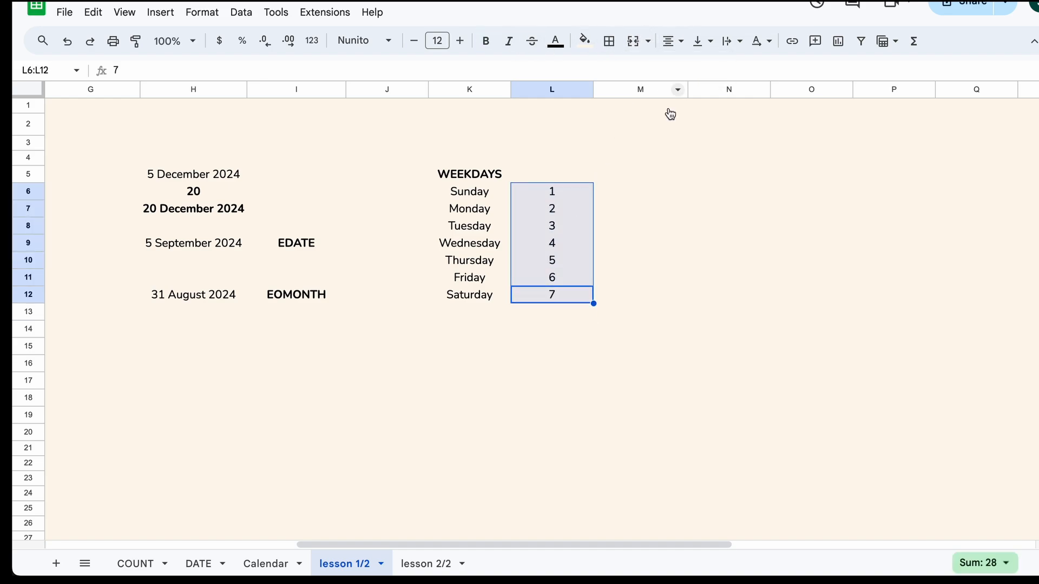
pyautogui.click(582, 226)
# Label cell K14 as WEEKDAY in bold.
pyautogui.click(469, 330)
pyautogui.write('WEEKDAY')
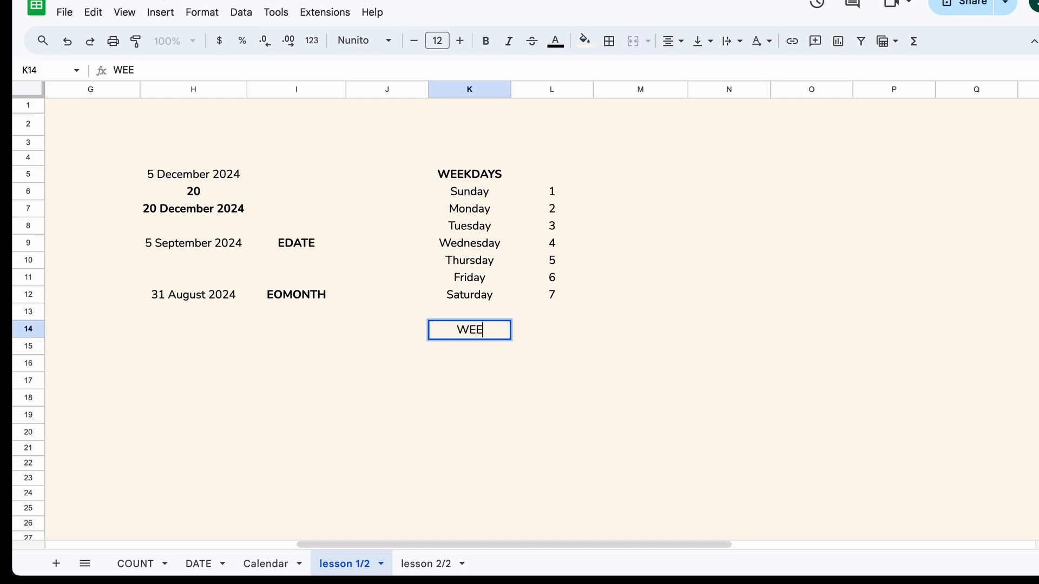
pyautogui.press('Return')
pyautogui.press('Up')
pyautogui.press('super+b')
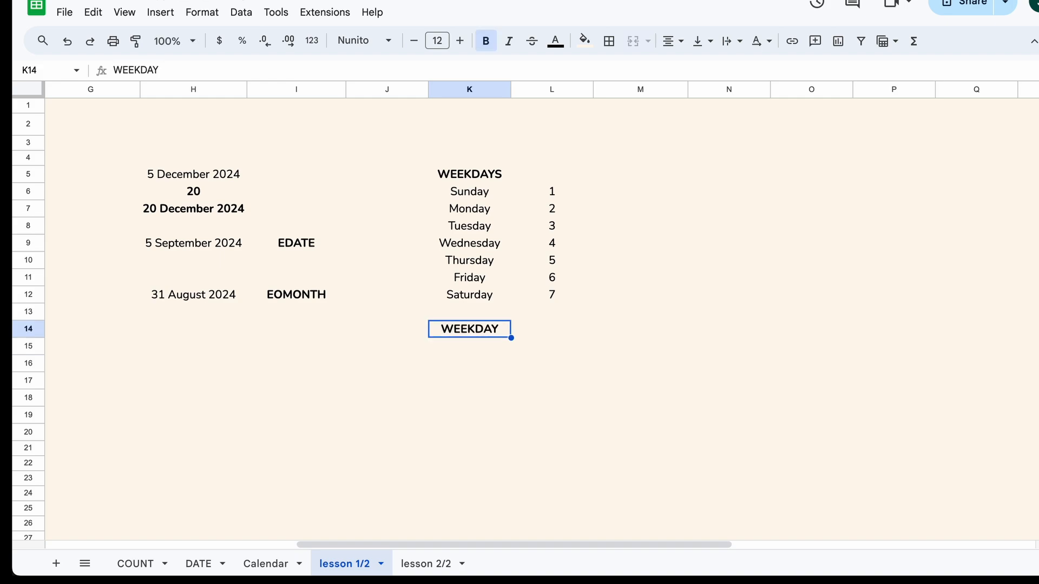
# Enter the date 25 December 2024 in L15 and widen column L to fit it.
pyautogui.click(563, 346)
pyautogui.scroll(-1, 618, 325)
pyautogui.write('2')
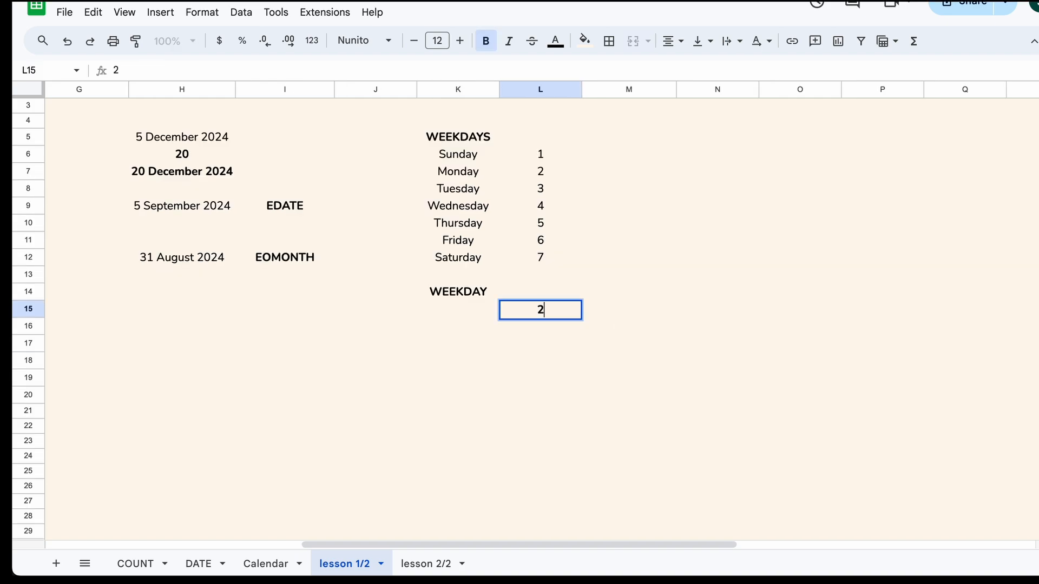
pyautogui.write('5 Decemb')
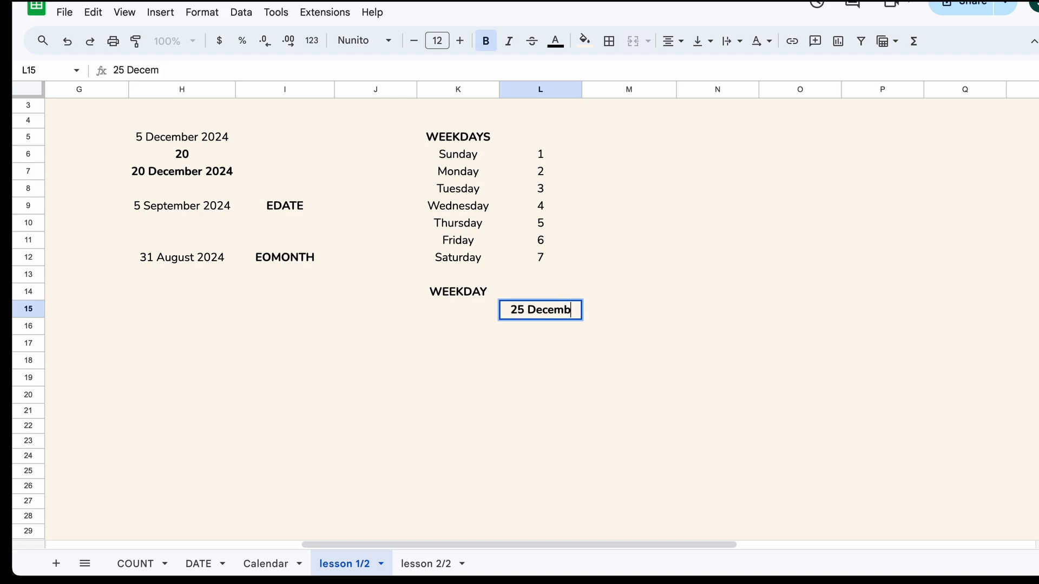
pyautogui.write('er 2024')
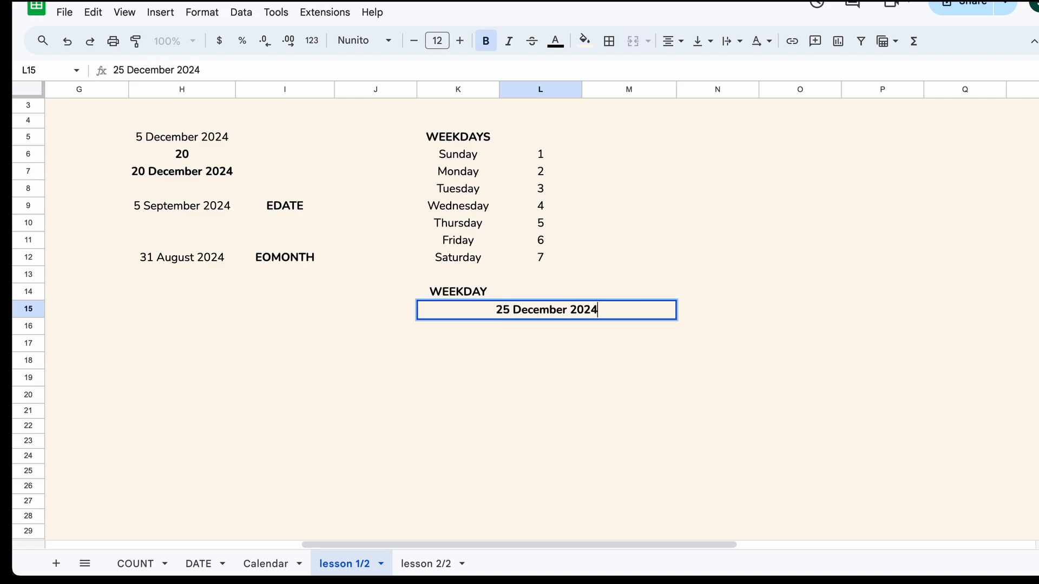
pyautogui.press('Return')
pyautogui.moveTo(584, 90); pyautogui.dragTo(622, 90)
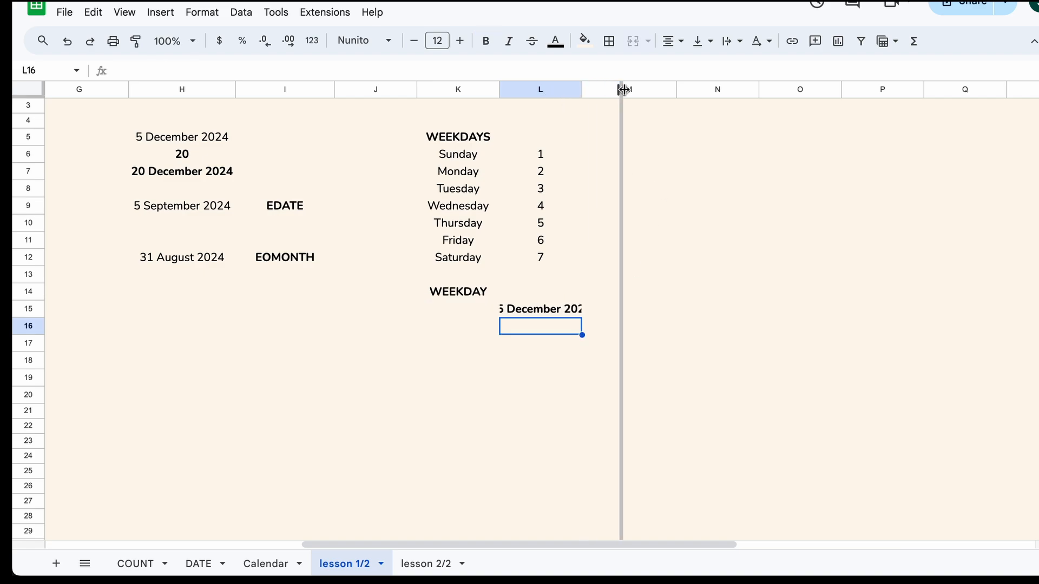
pyautogui.moveTo(622, 90); pyautogui.dragTo(624, 90)
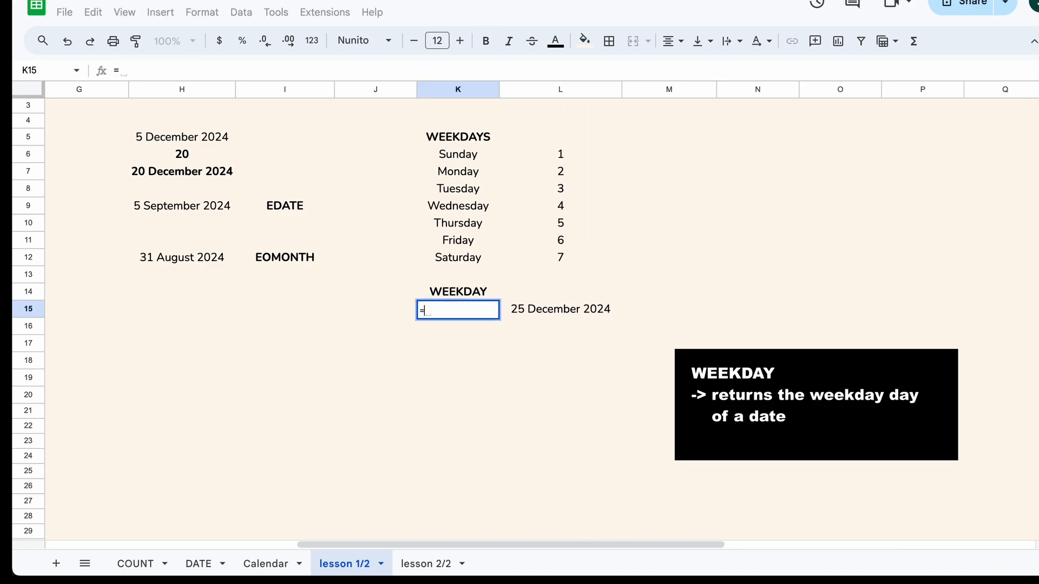
# Get the weekday number of the L15 date by entering =WEEKDAY(L15) in K15, reading the help on the optional type argument along the way.
pyautogui.write('WEE')
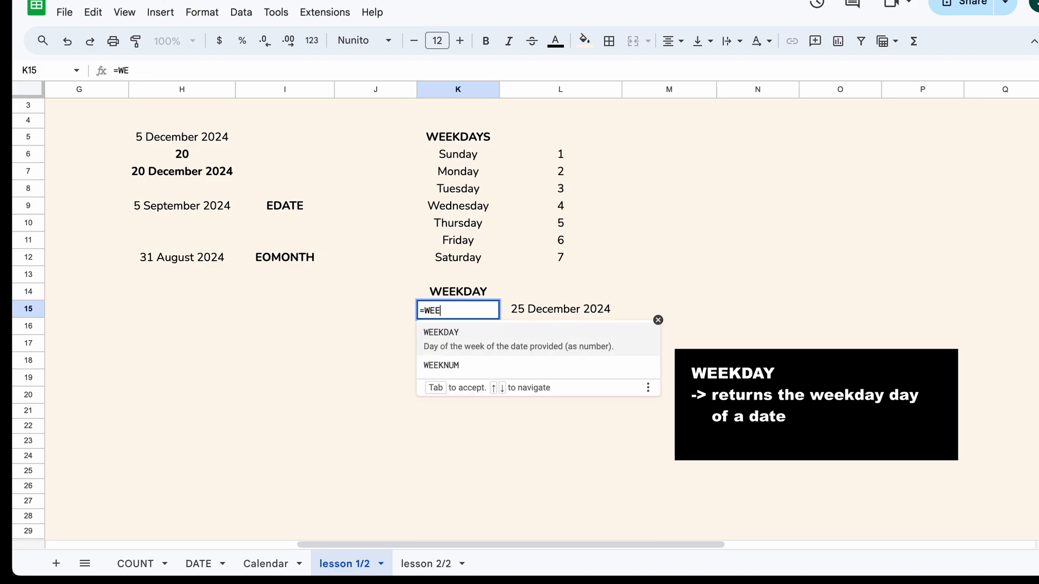
pyautogui.write('KDAY(')
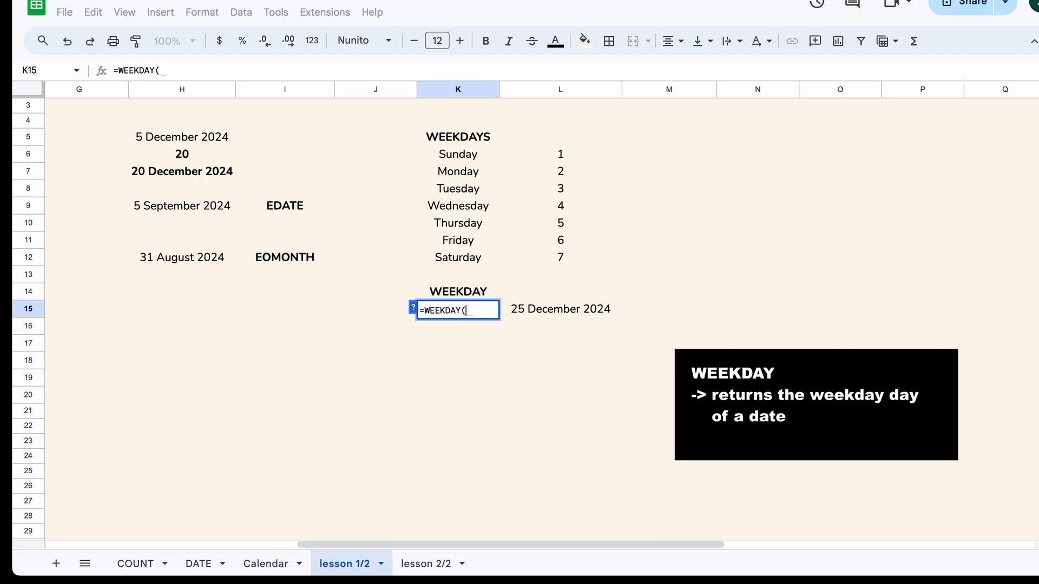
pyautogui.click(548, 315)
pyautogui.write(',')
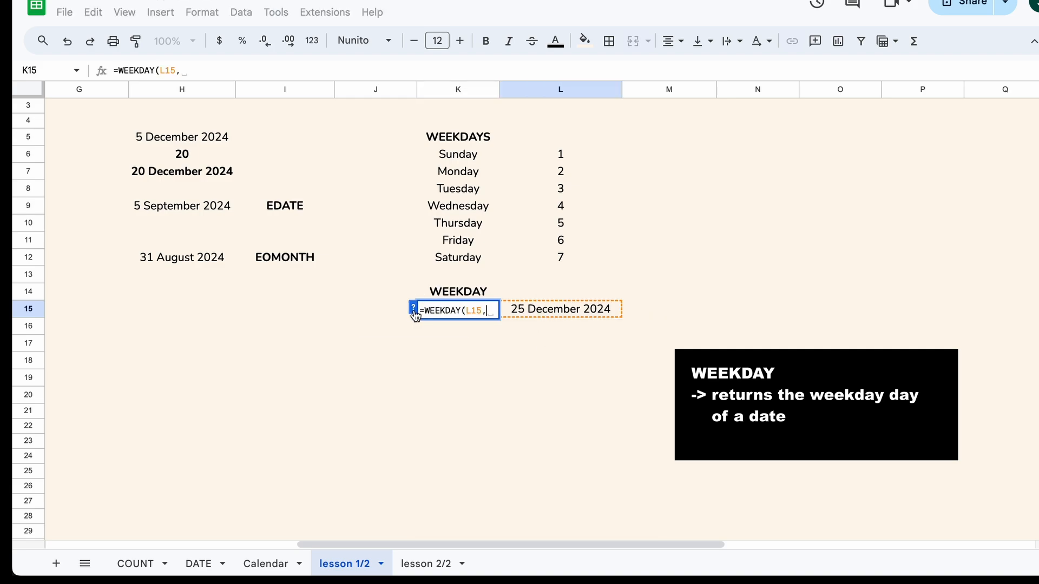
pyautogui.scroll(-1, 475, 449)
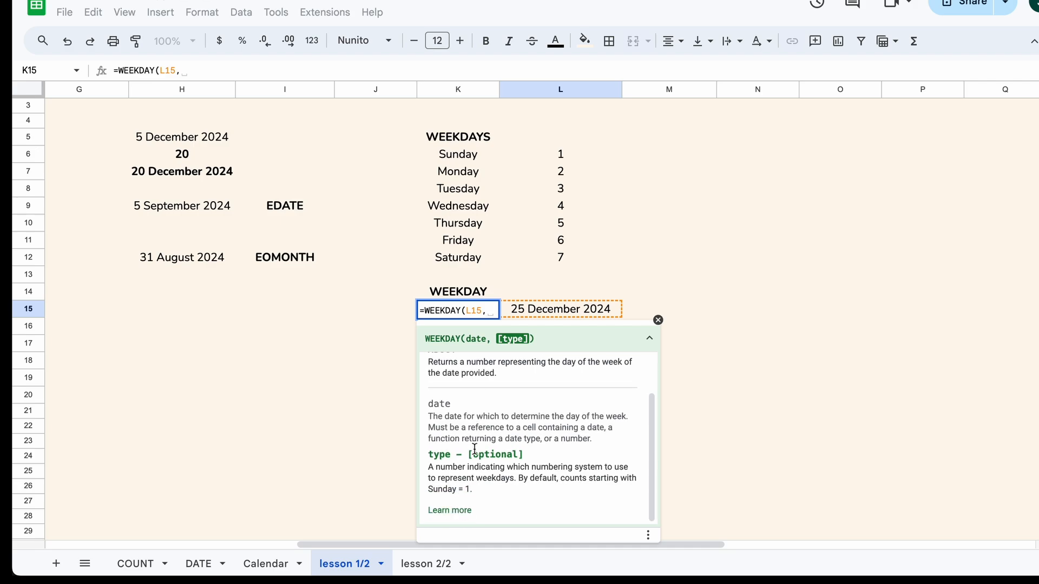
pyautogui.moveTo(431, 466); pyautogui.dragTo(484, 496)
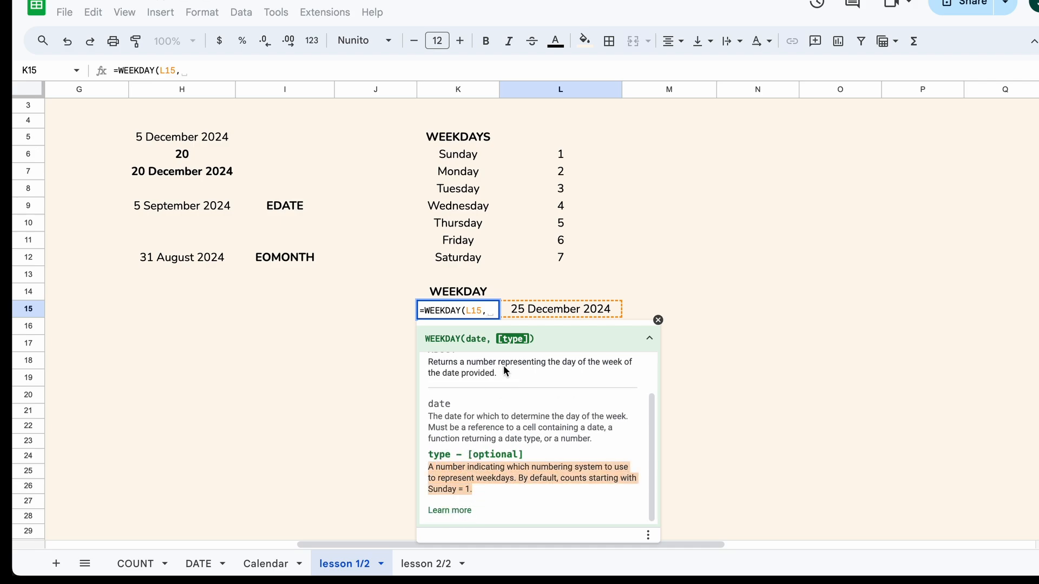
pyautogui.click(491, 346)
pyautogui.press('BackSpace')
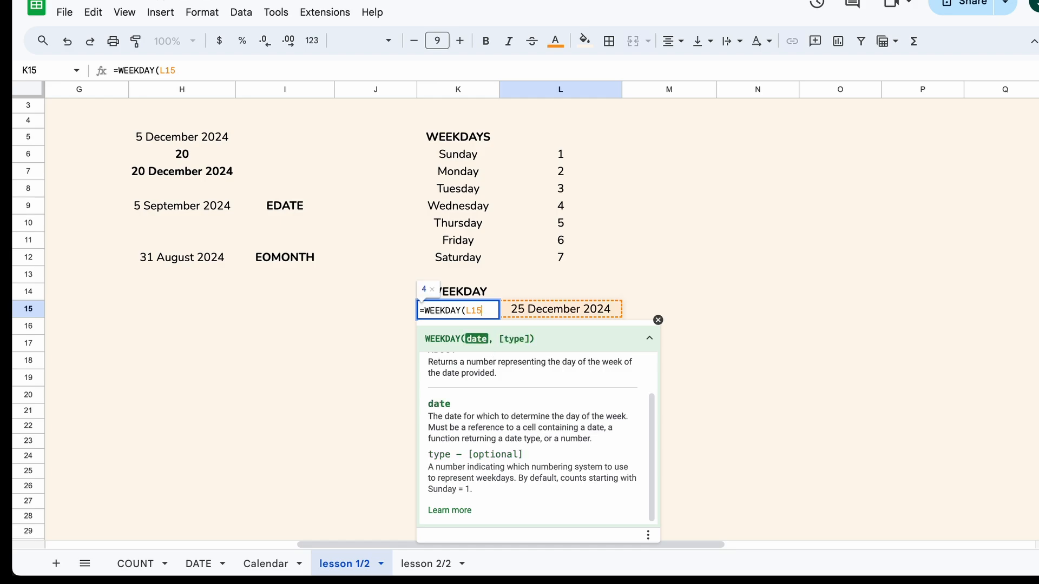
pyautogui.write(')')
pyautogui.press('Return')
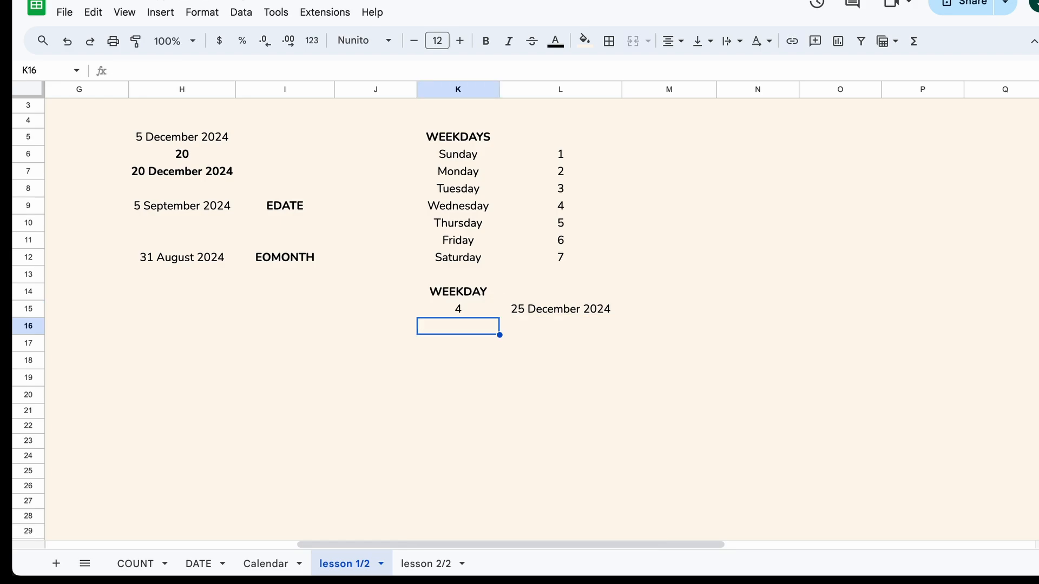
# Check the WEEKDAY result in K15 against the numbered weekday list and the L15 date's calendar, and review the rest of the sheet.
pyautogui.click(472, 310)
pyautogui.moveTo(567, 203); pyautogui.dragTo(475, 210)
pyautogui.doubleClick(543, 311)
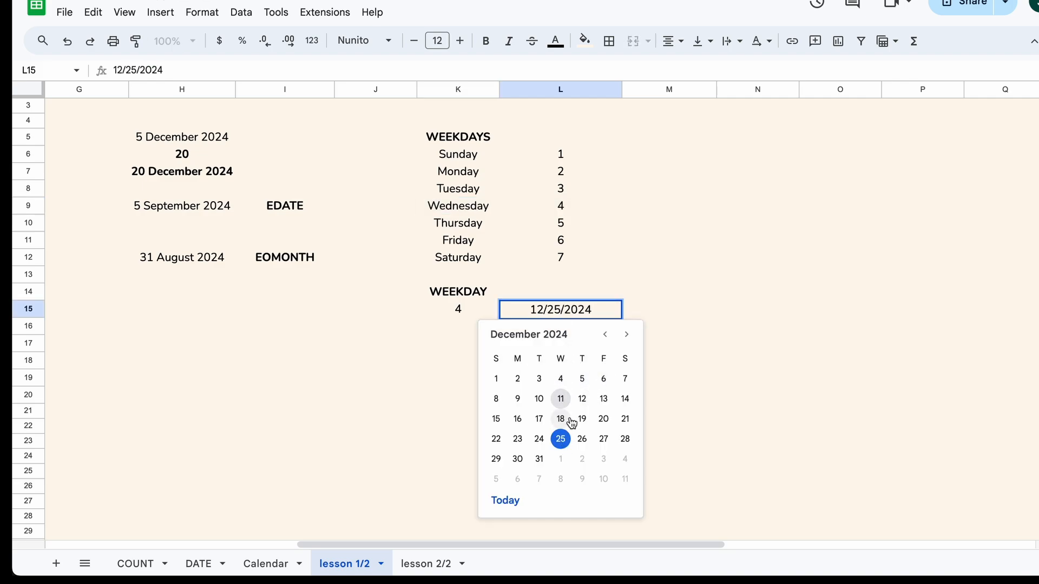
pyautogui.click(495, 312)
pyautogui.hscroll(-5, 420, 354)
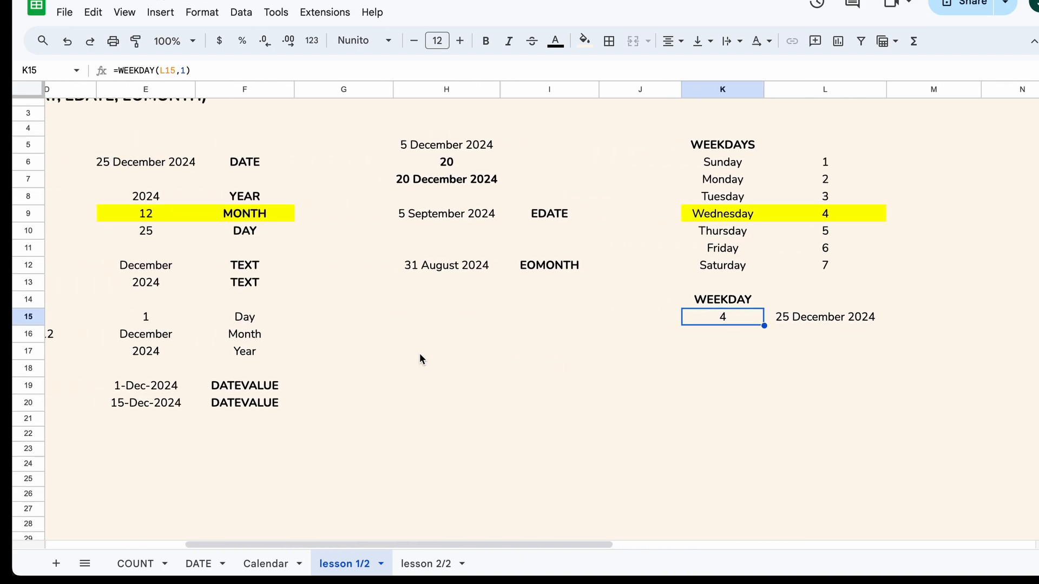
pyautogui.hscroll(-3, 420, 356)
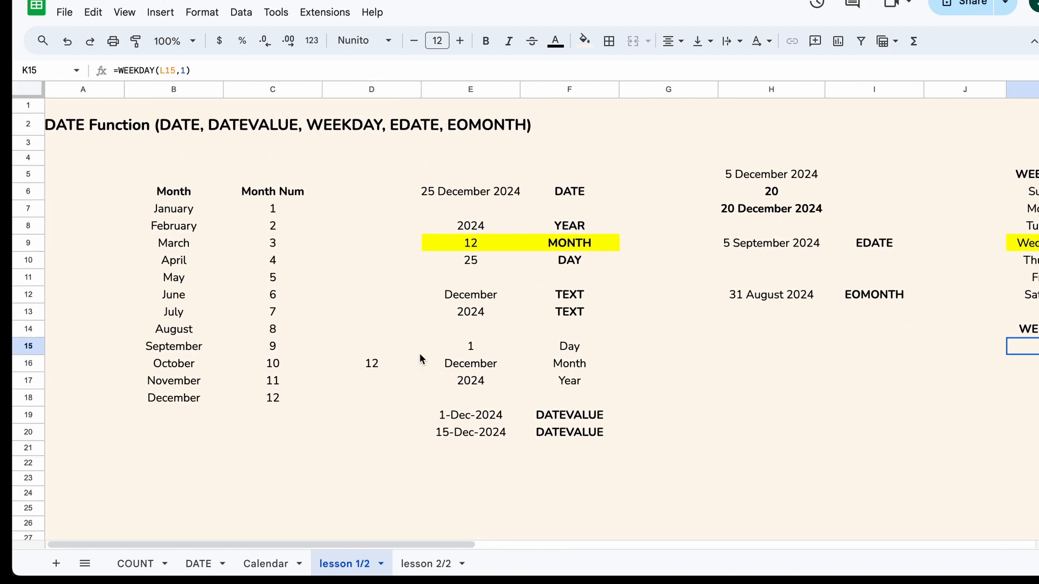